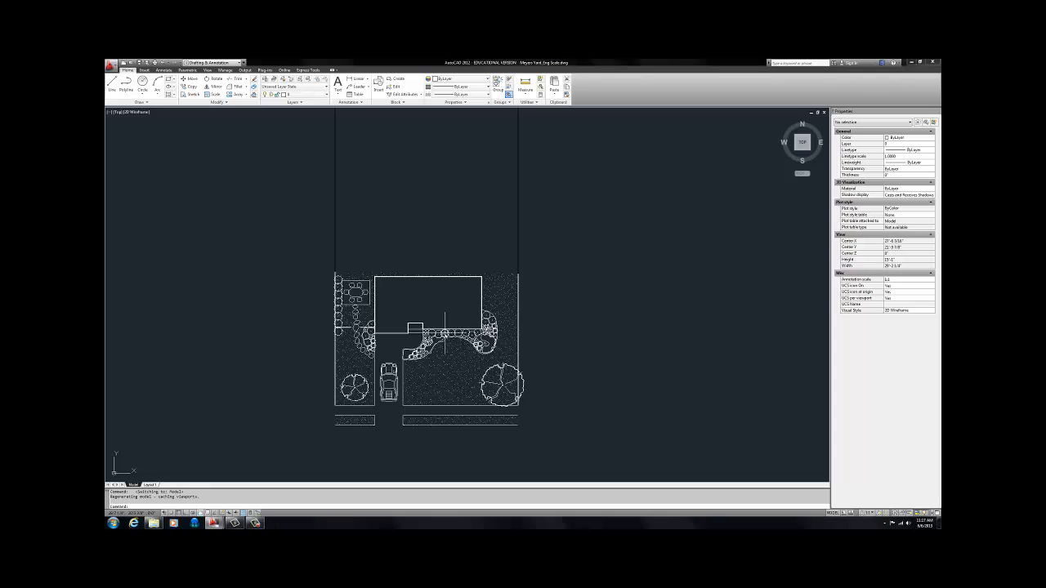
Add a multileader reading "Red Maple" that points to the large tree at the front right of the yard
scroll(444, 333, "up", 8)
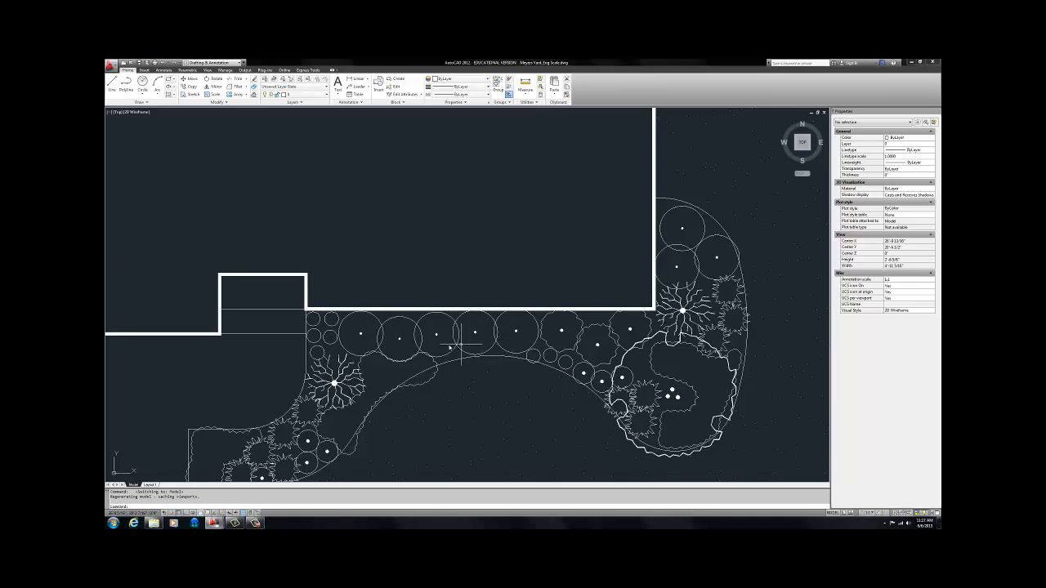
scroll(391, 335, "down", 6)
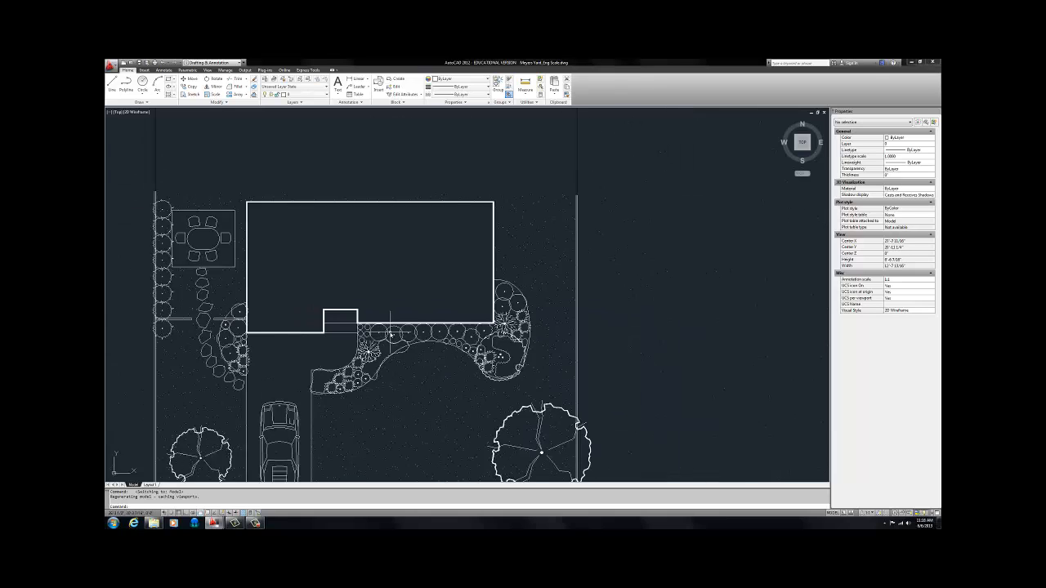
scroll(428, 313, "up", 2)
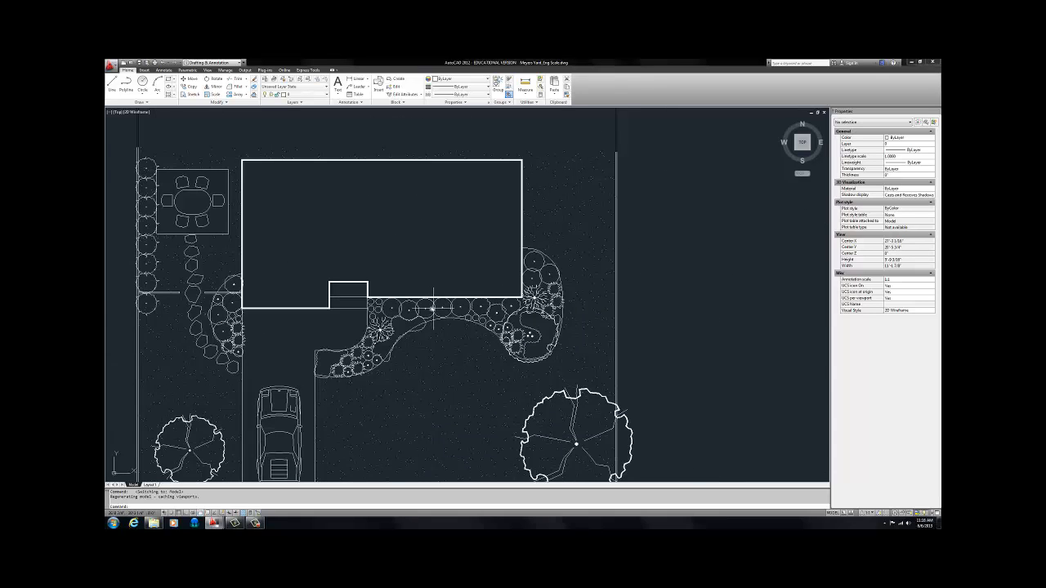
scroll(428, 313, "down", 3)
mouse_move(433, 323)
middle_mouse_down()
mouse_move(410, 284)
mouse_move(408, 294)
middle_mouse_up()
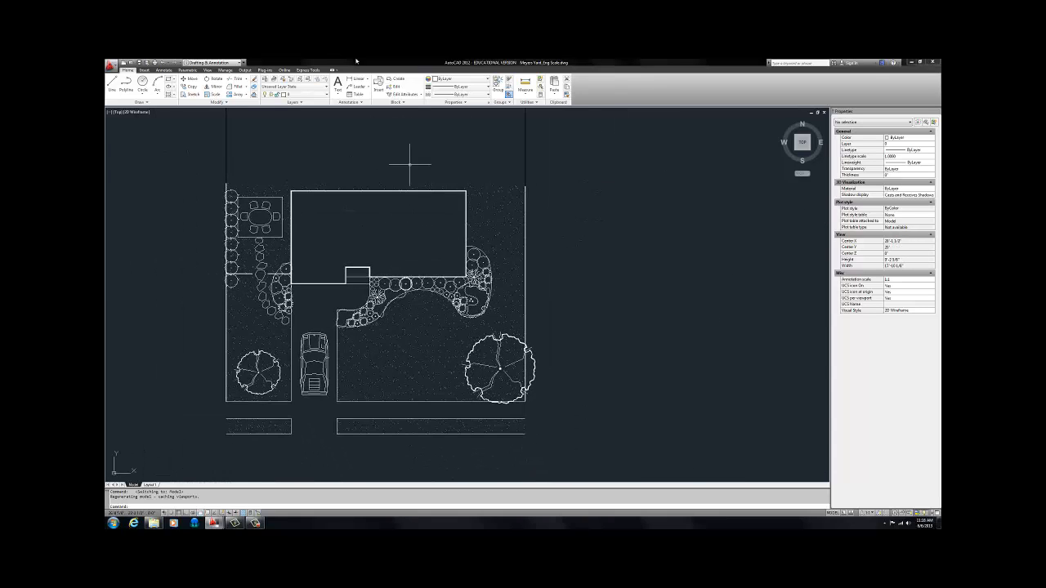
left_click(354, 86)
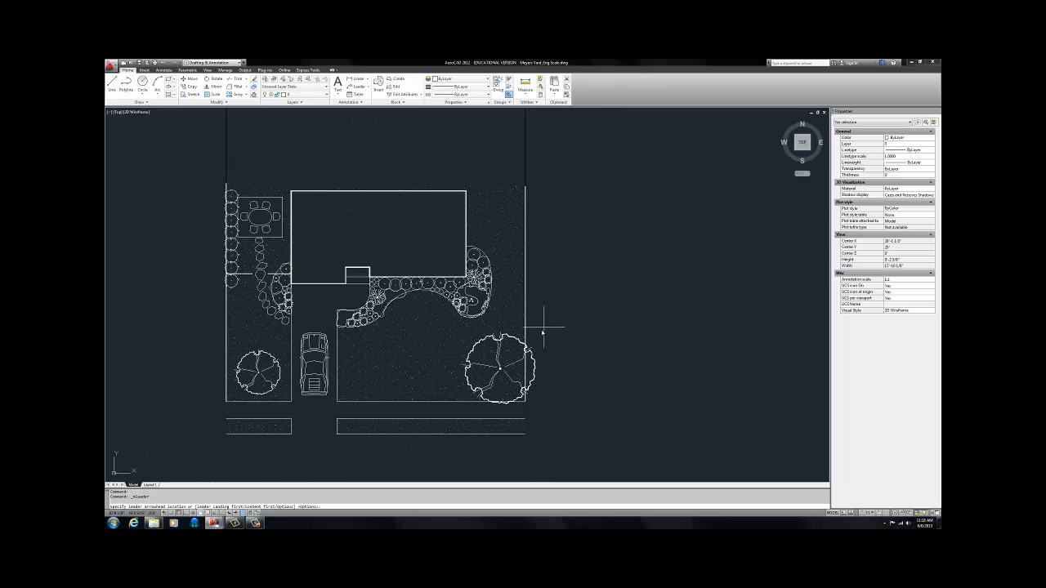
left_click(527, 349)
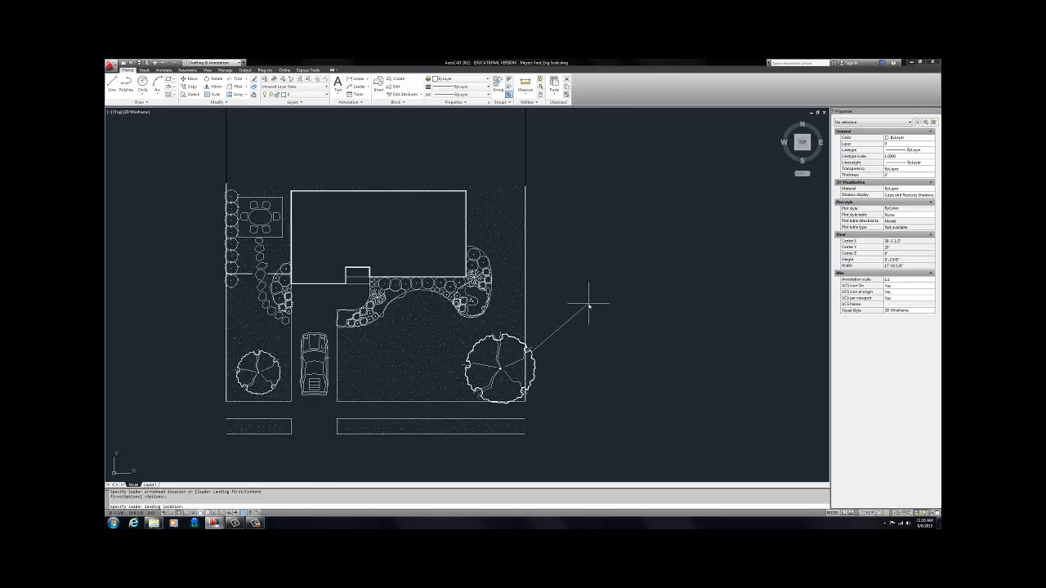
left_click(561, 310)
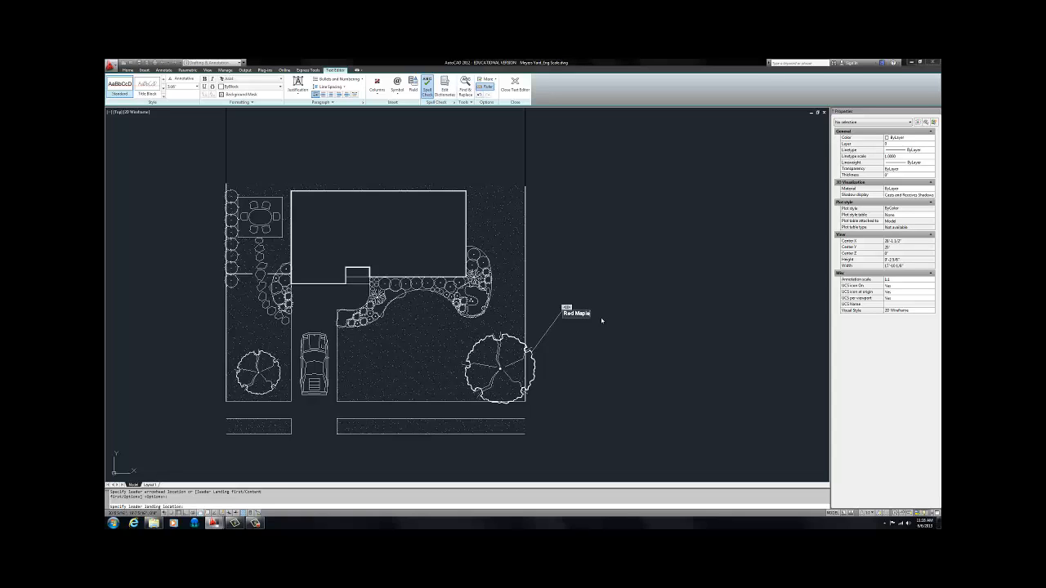
left_click(515, 83)
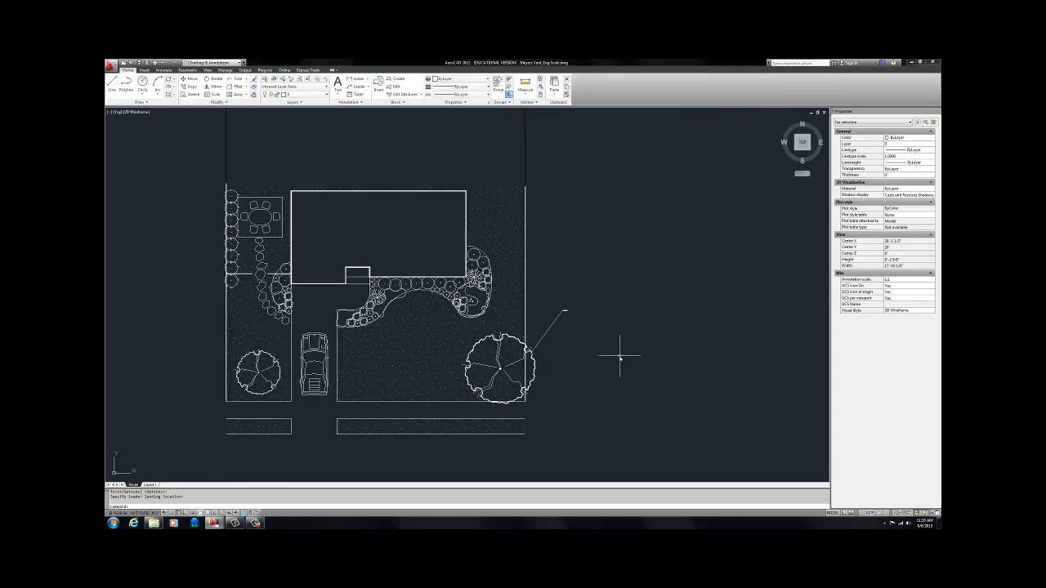
Close and reopen the Properties palette, and collapse it so that it auto-hides beside the drawing
scroll(563, 311, "up", 5)
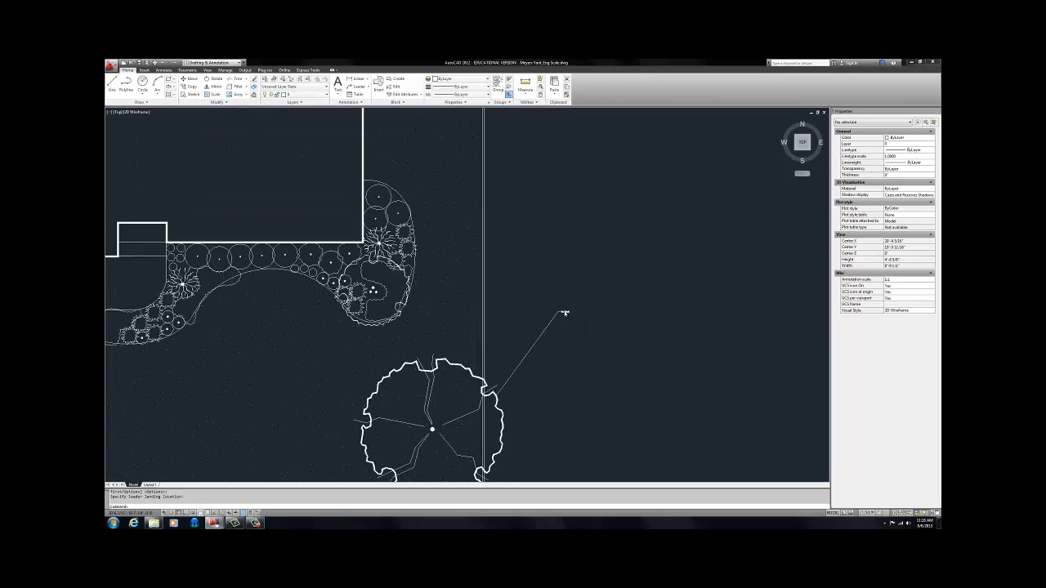
scroll(564, 311, "down", 6)
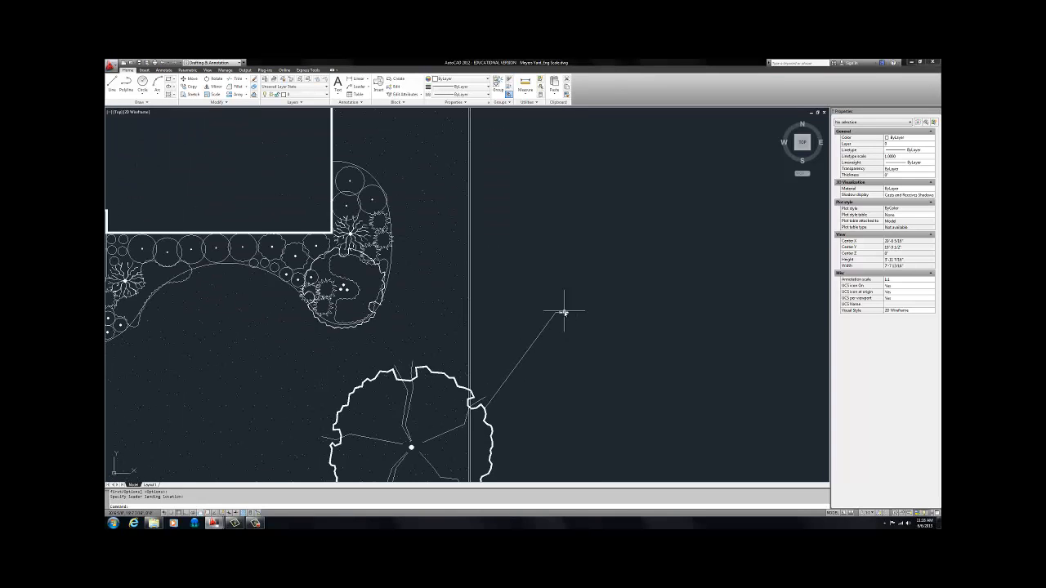
left_click(937, 112)
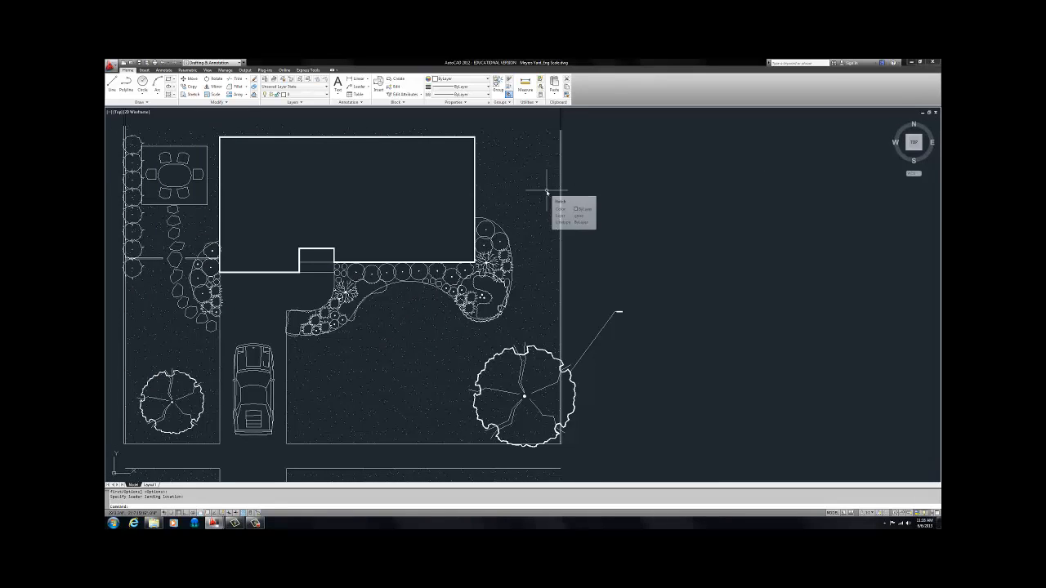
type("PR")
key("Return")
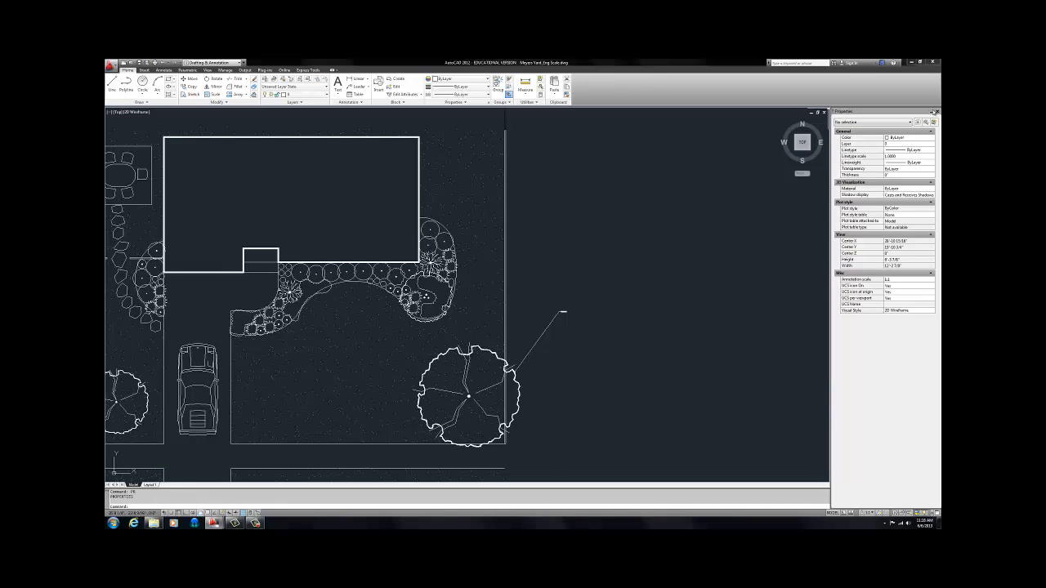
left_click(935, 112)
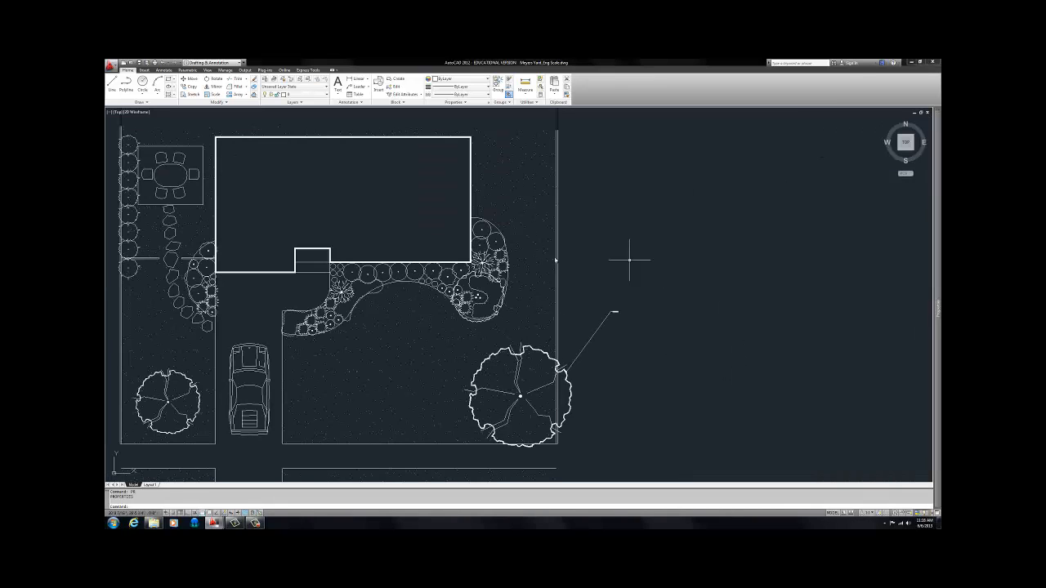
mouse_move(939, 222)
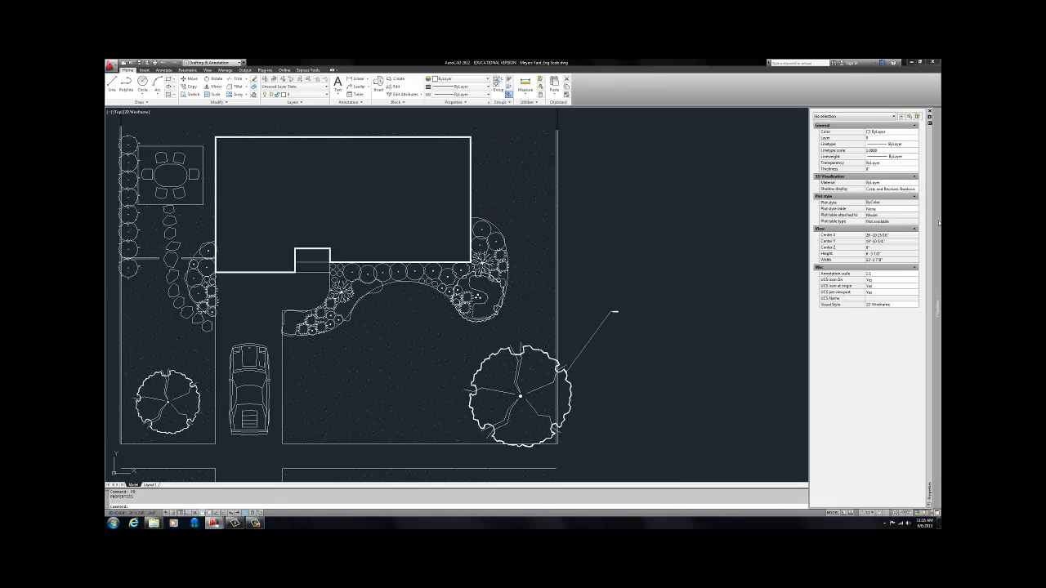
Set the Red Maple leader's arrowhead size to 2"
left_click(612, 312)
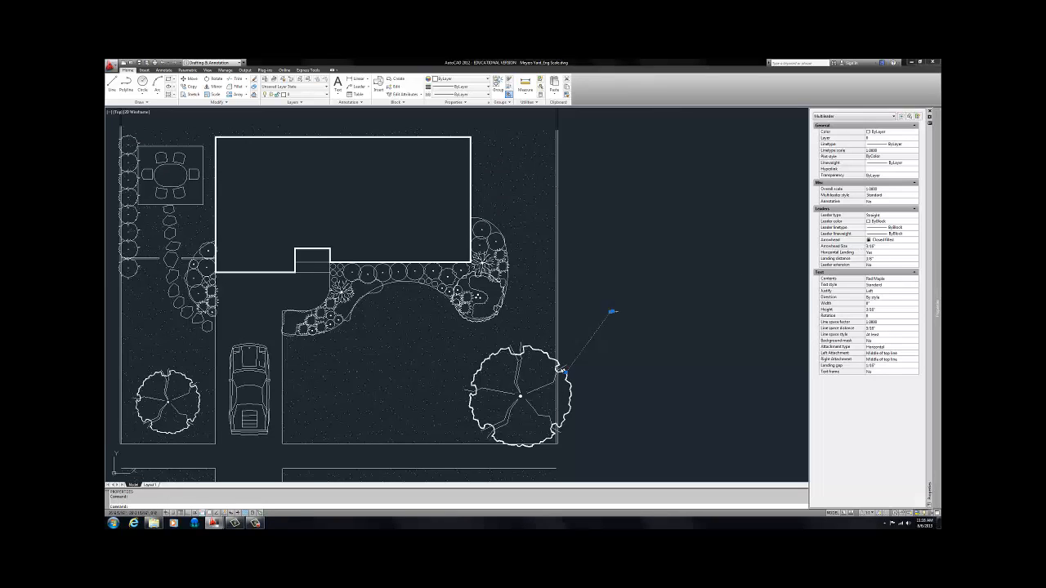
mouse_move(940, 237)
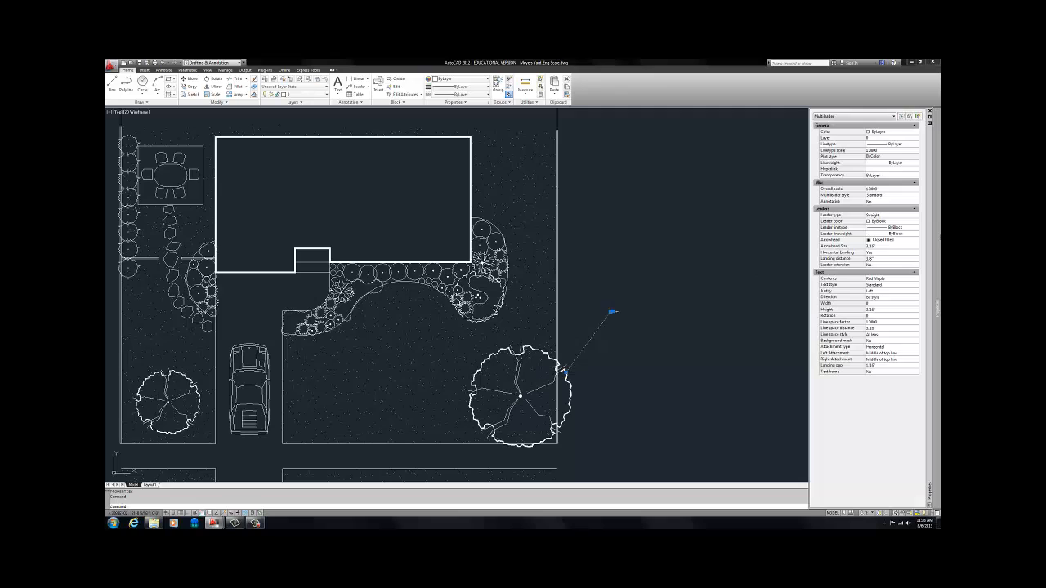
left_click(883, 246)
type("6")
key("Return")
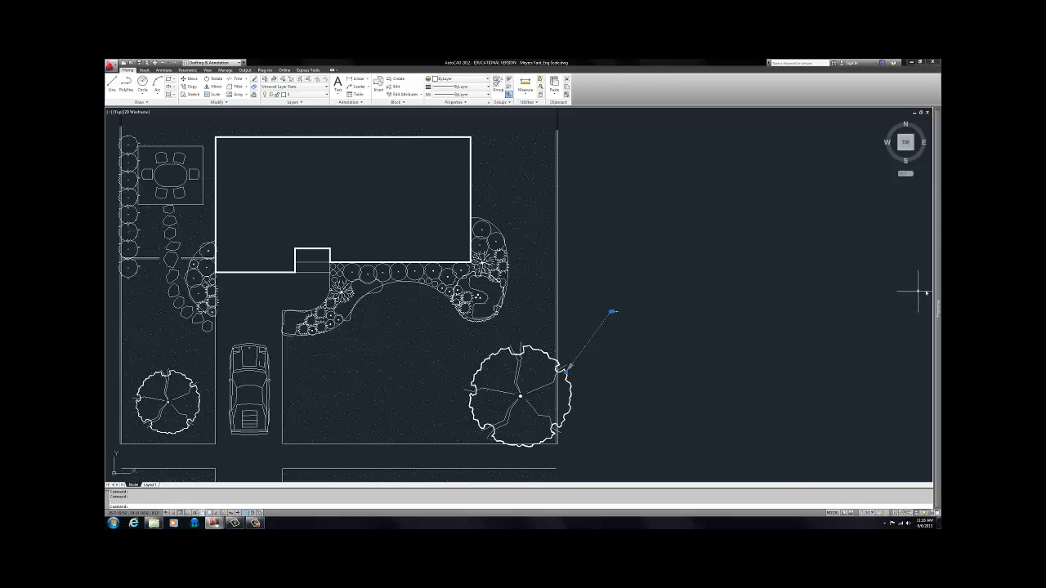
Set the text height of the Red Maple leader to 2" and clear the selection
mouse_move(935, 294)
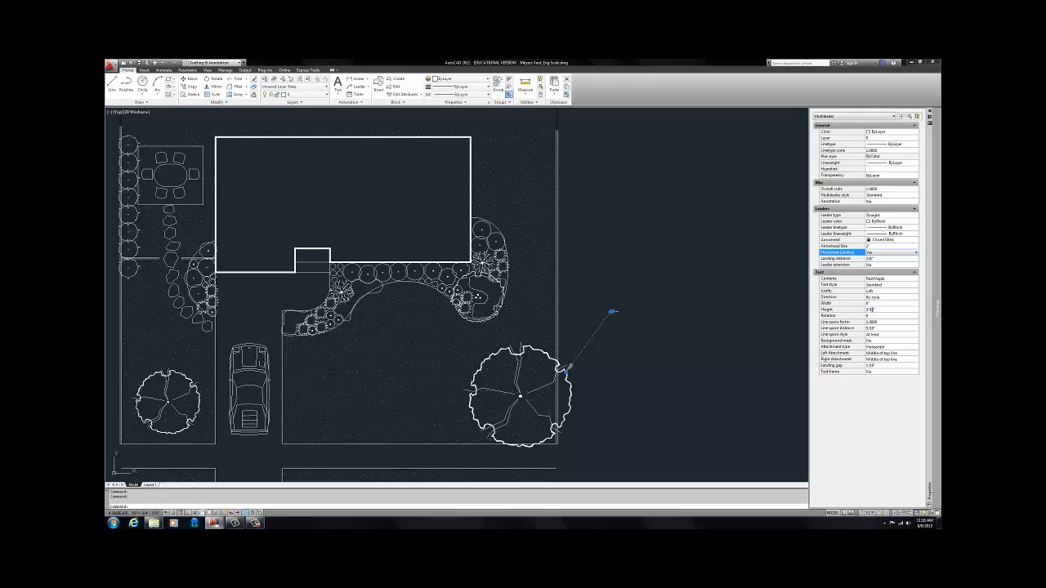
left_click(871, 309)
type("2'")
key("Return")
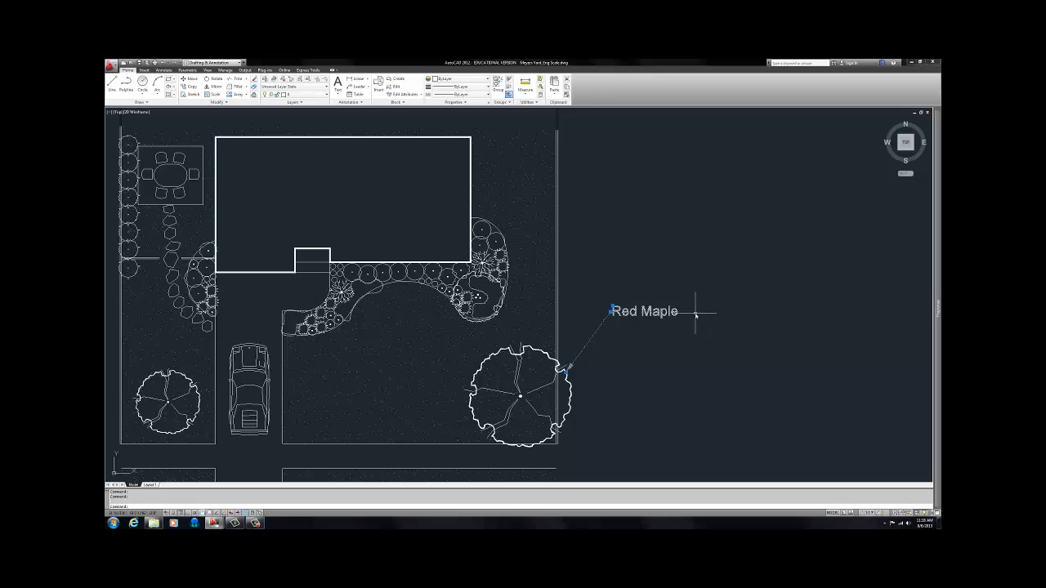
key("Escape")
scroll(693, 318, "down", 2)
scroll(678, 322, "up", 9)
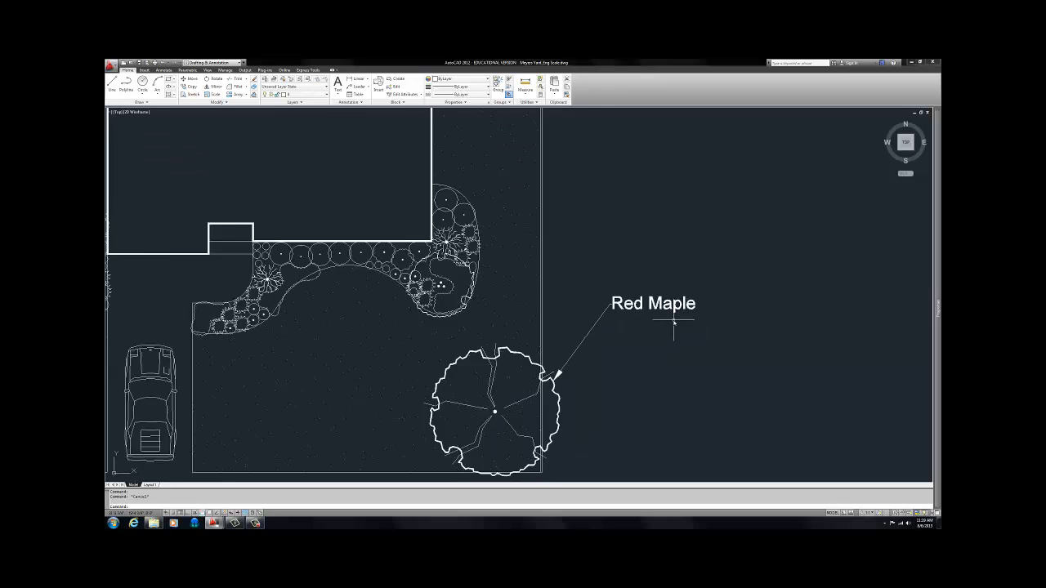
scroll(672, 320, "down", 6)
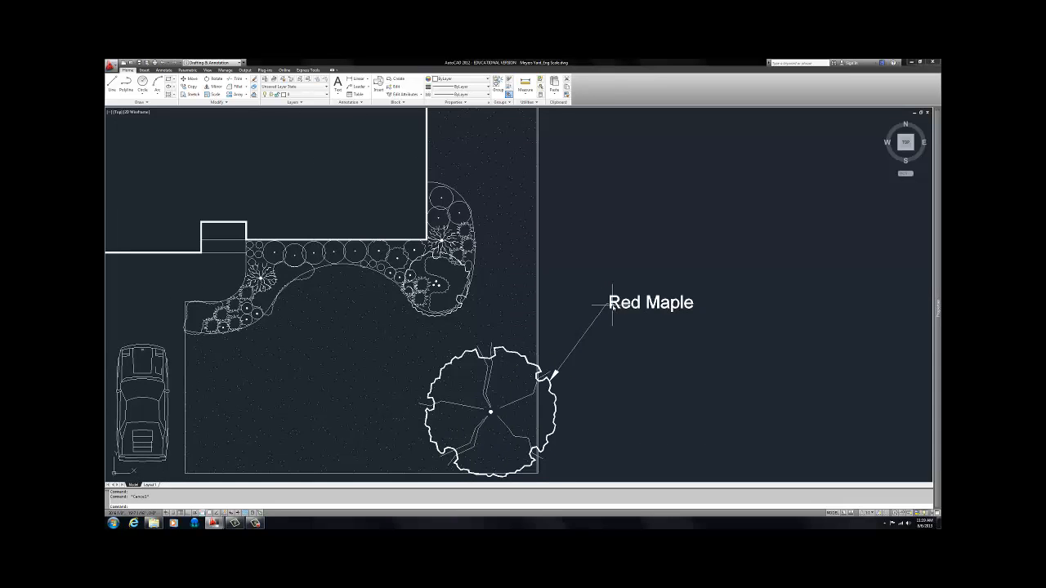
Lengthen the Red Maple leader's horizontal landing, shifting its text farther to the right
left_click(609, 302)
scroll(608, 304, "up", 2)
scroll(608, 303, "up", 4)
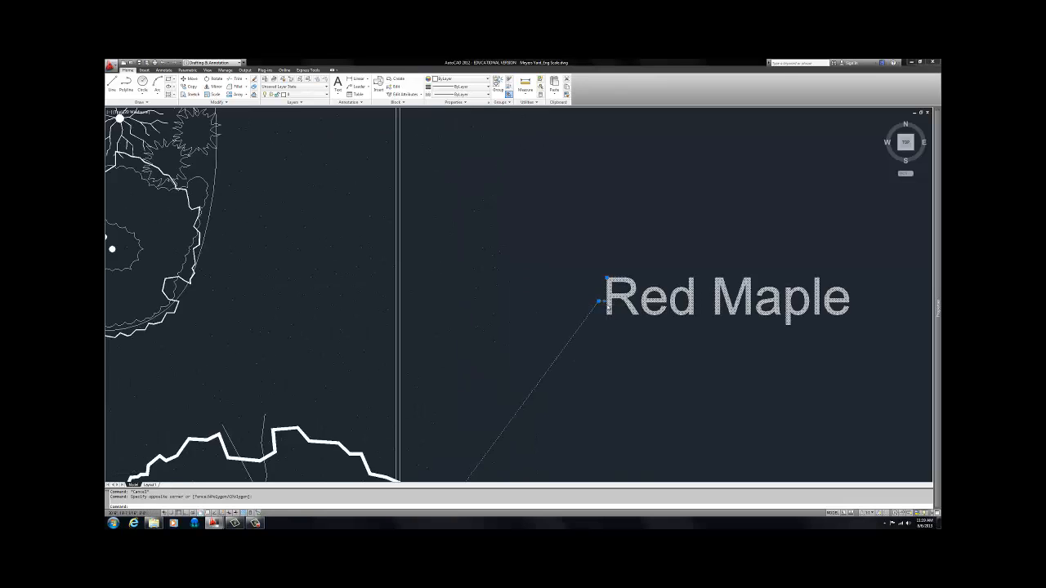
left_click(594, 300)
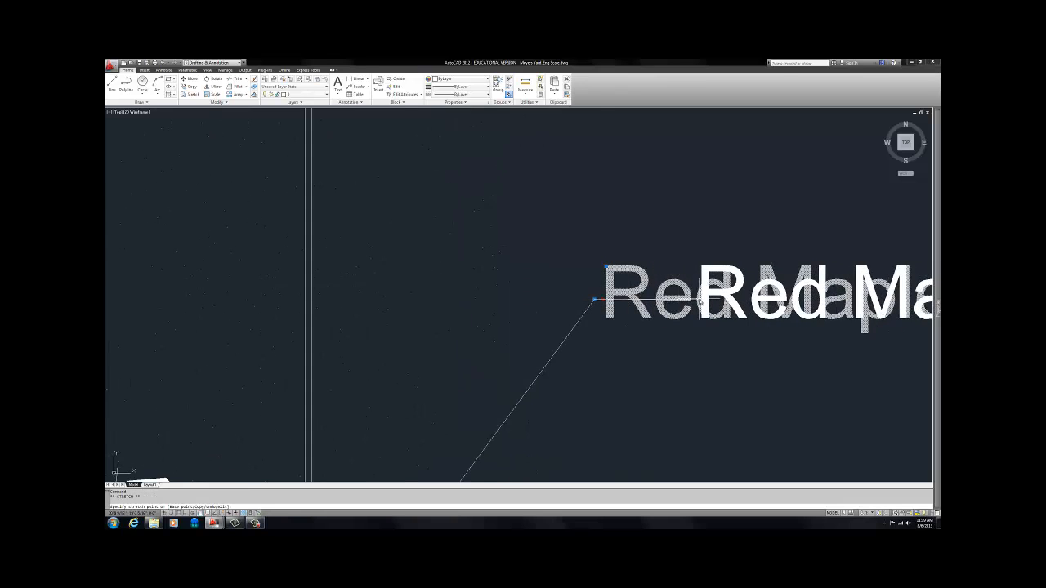
key("Escape")
scroll(735, 310, "down", 5)
middle_click_drag(756, 315, 684, 299)
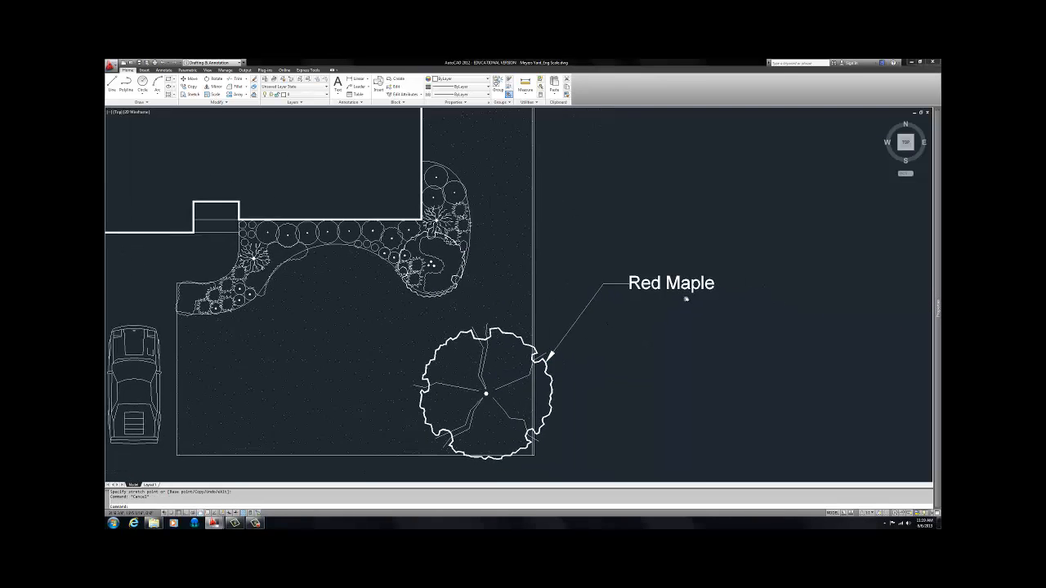
Add a multileader reading "Burning Bush" that points to the lowest shrub in the row along the left property line
scroll(688, 303, "down", 3)
scroll(644, 302, "down", 2)
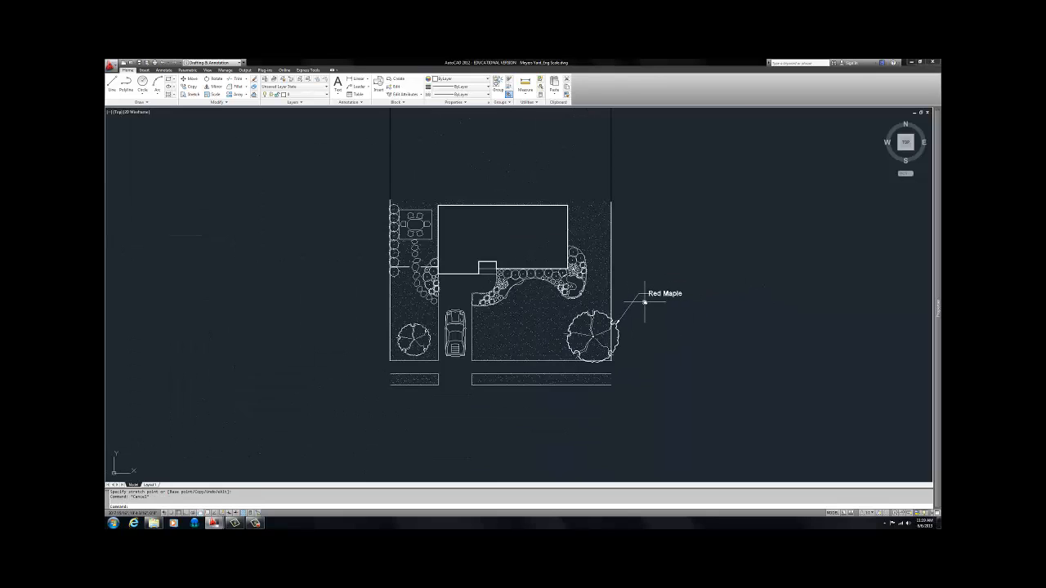
left_click(354, 86)
scroll(371, 278, "up", 5)
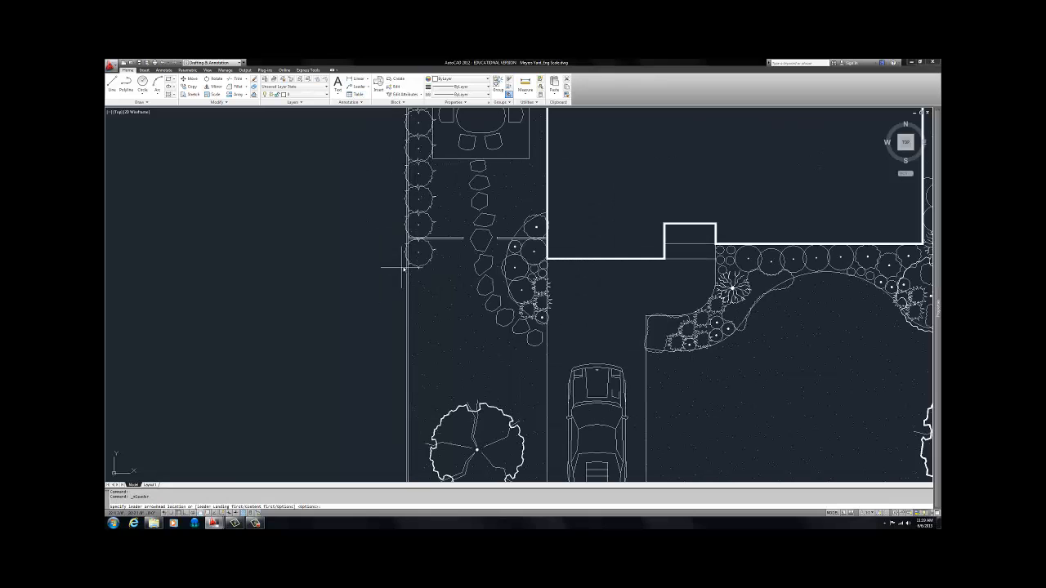
scroll(403, 260, "up", 5)
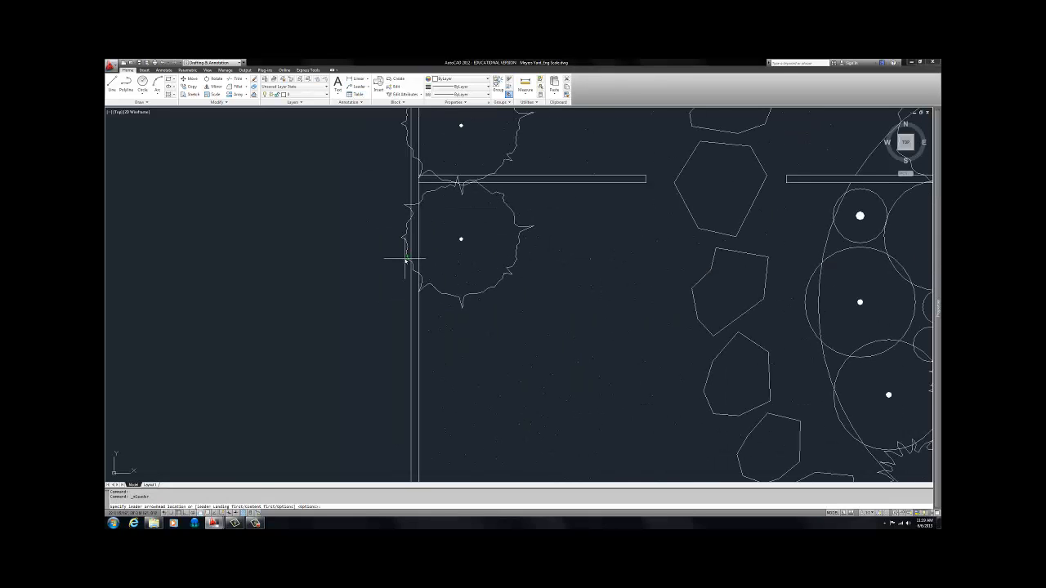
left_click(405, 258)
scroll(321, 316, "down", 4)
scroll(322, 315, "down", 4)
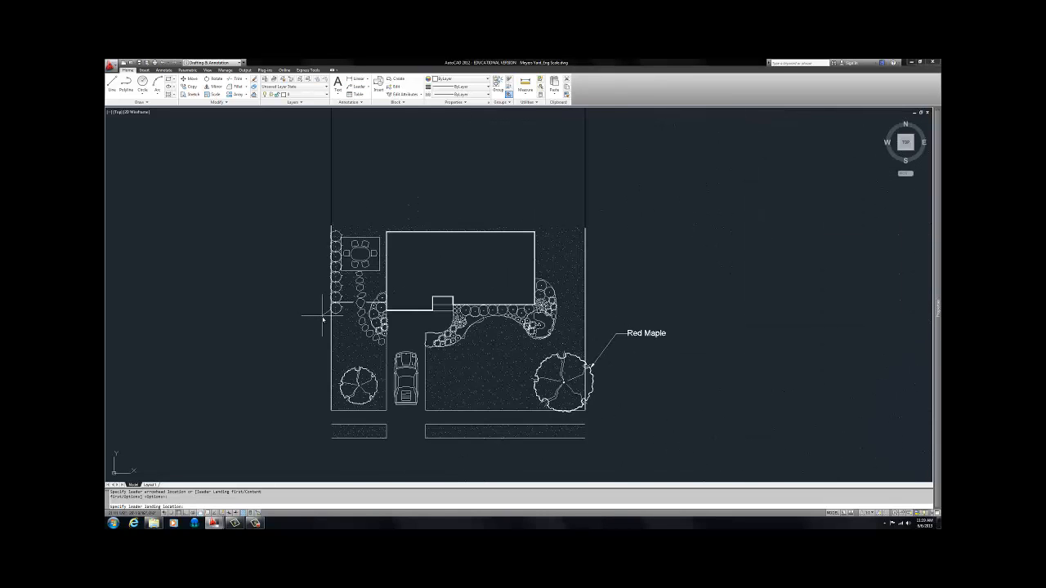
left_click(310, 322)
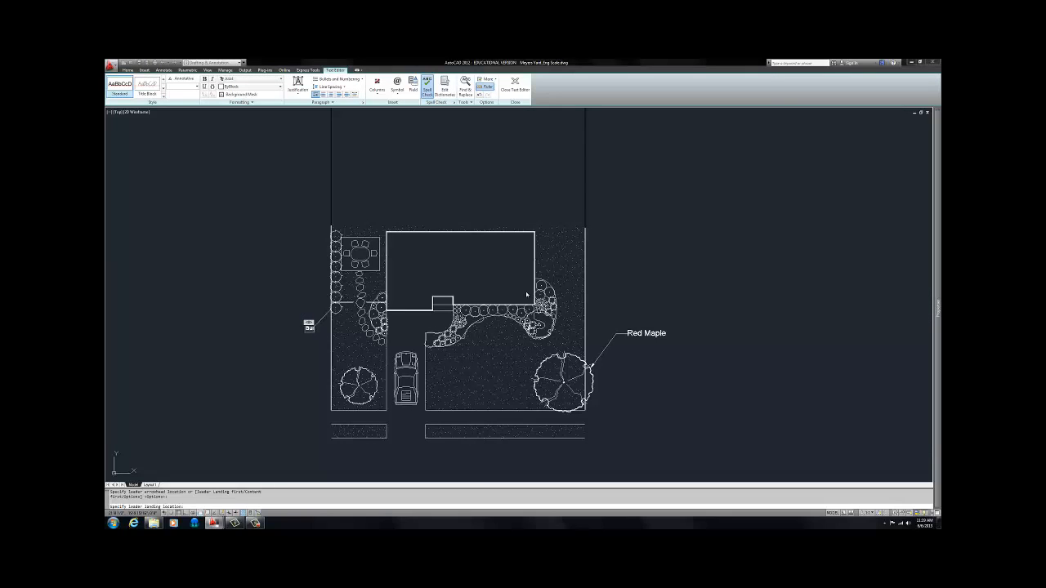
type("Burning Bush")
left_click(515, 85)
Set the Burning Bush leader's arrowhead size and text height to 2"
left_click(318, 324)
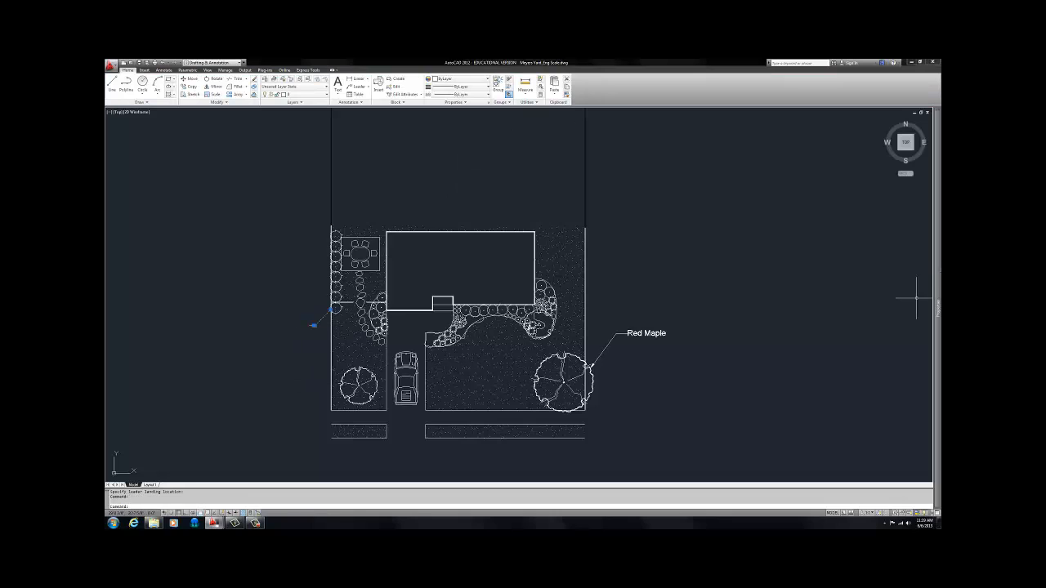
mouse_move(926, 279)
left_click(876, 246)
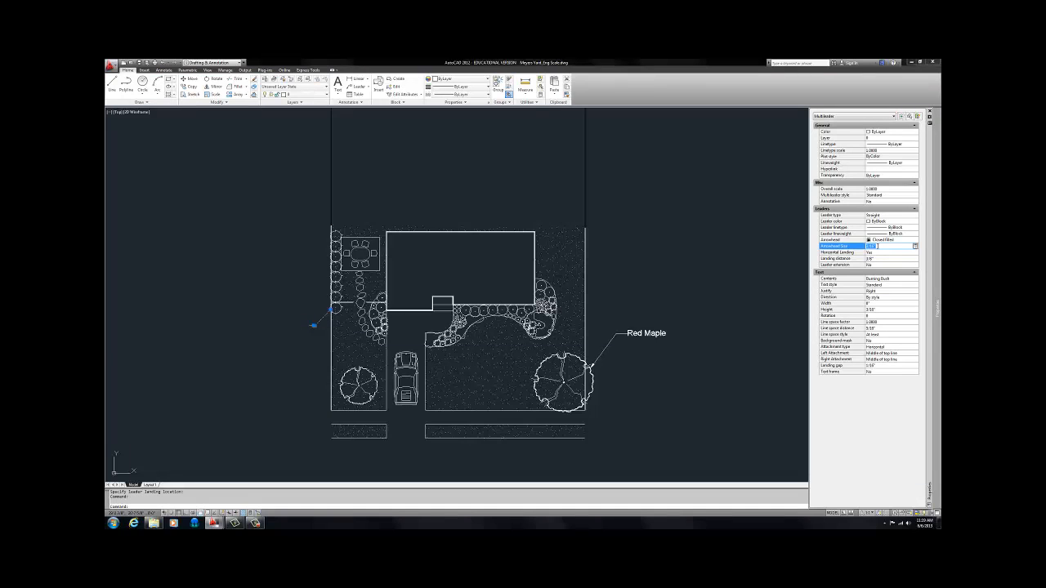
left_click(887, 308)
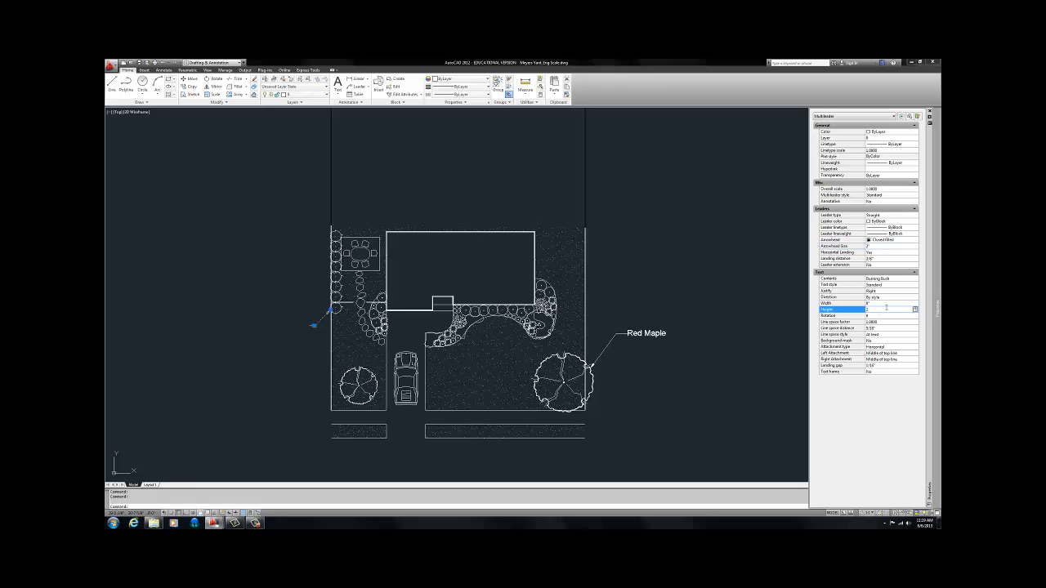
type("2")
key("Return")
scroll(310, 330, "up", 5)
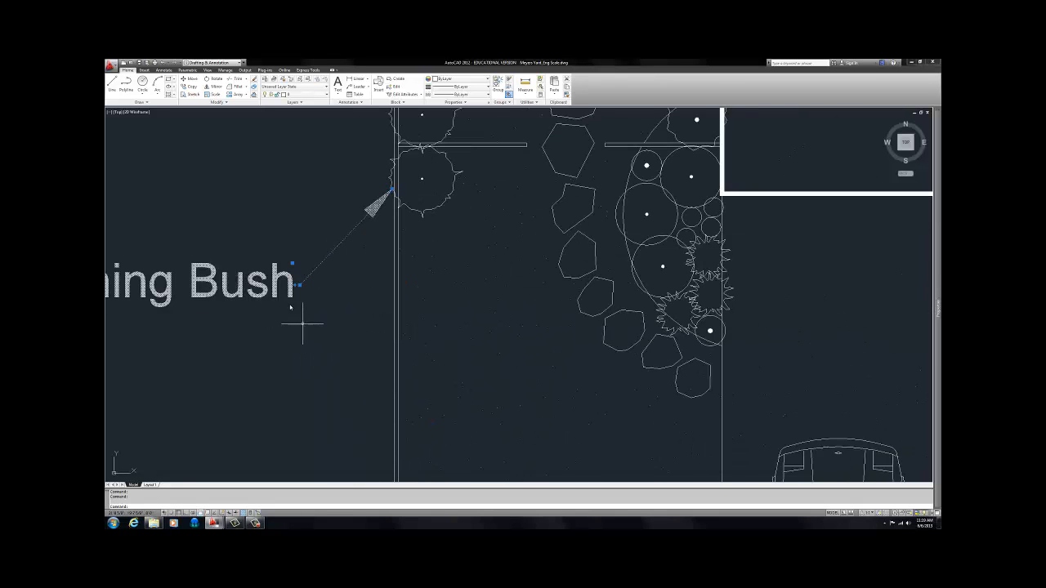
Move the Burning Bush label farther down and to the left of the shrub row
left_click(299, 285)
scroll(298, 285, "down", 5)
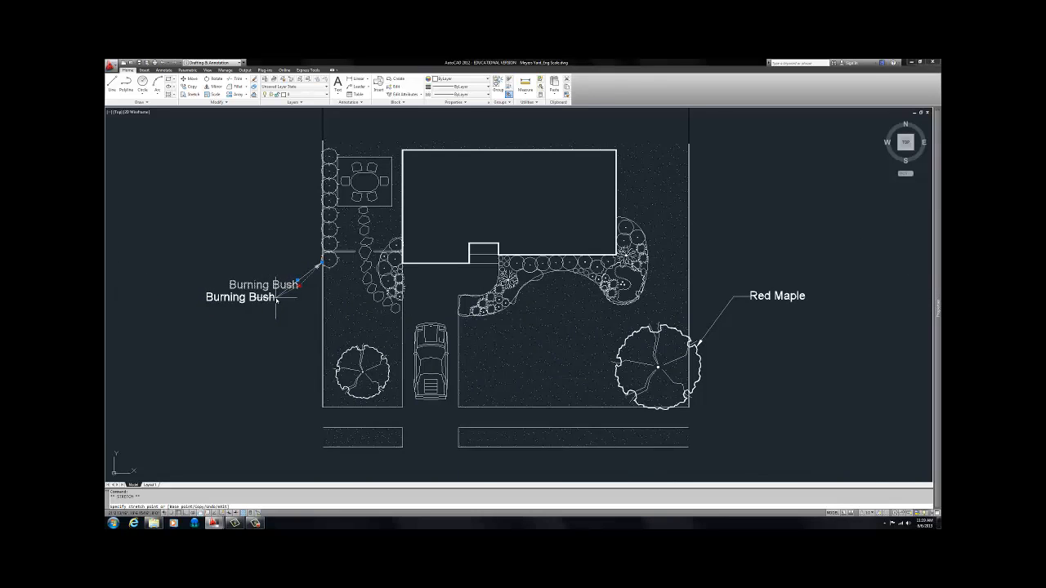
left_click(276, 300)
scroll(286, 296, "up", 6)
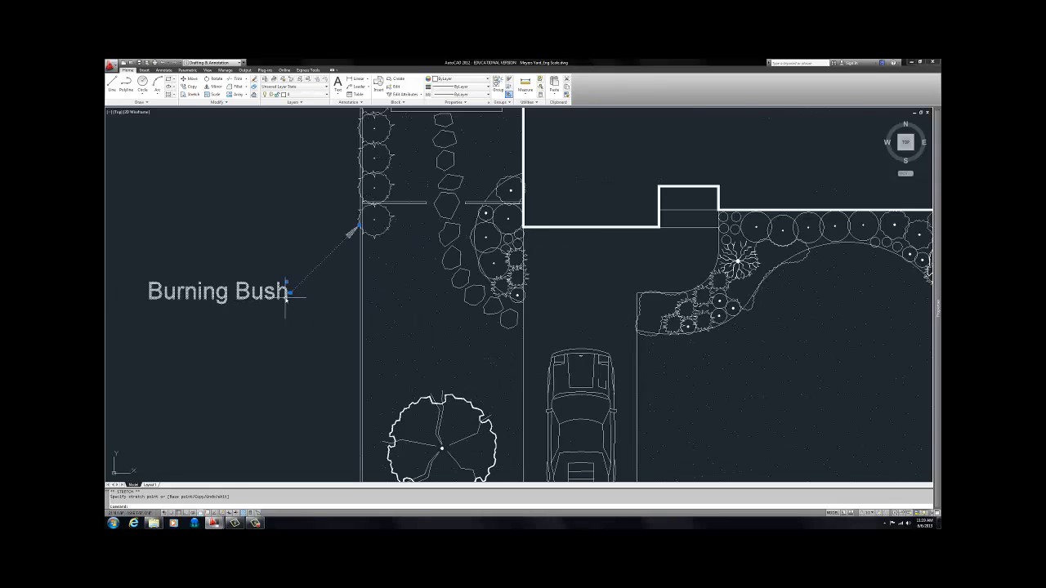
Lengthen the Burning Bush leader's horizontal landing so its text sits farther to the left
scroll(286, 292, "down", 7)
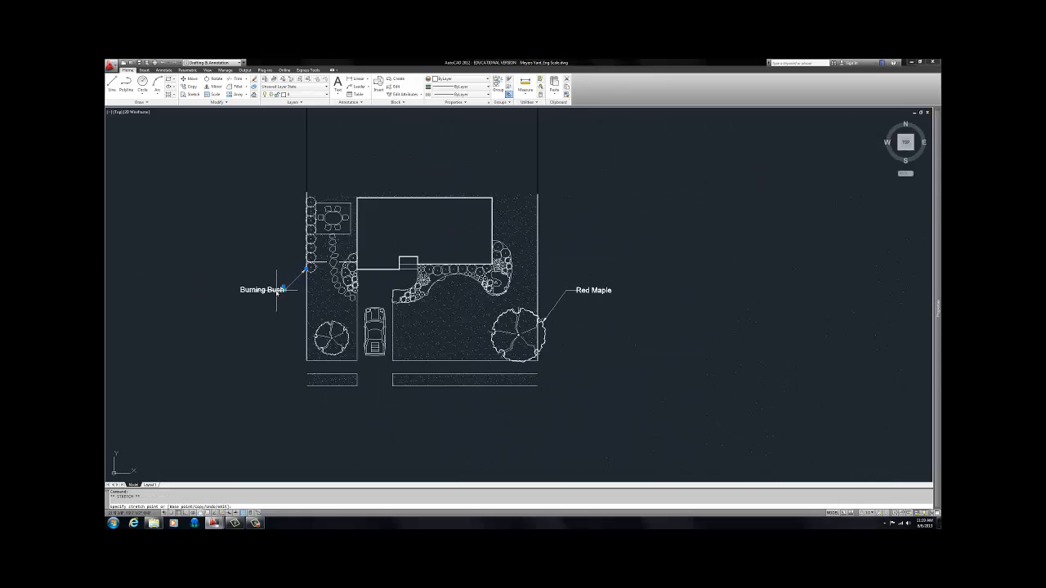
scroll(278, 291, "up", 6)
left_click(297, 283)
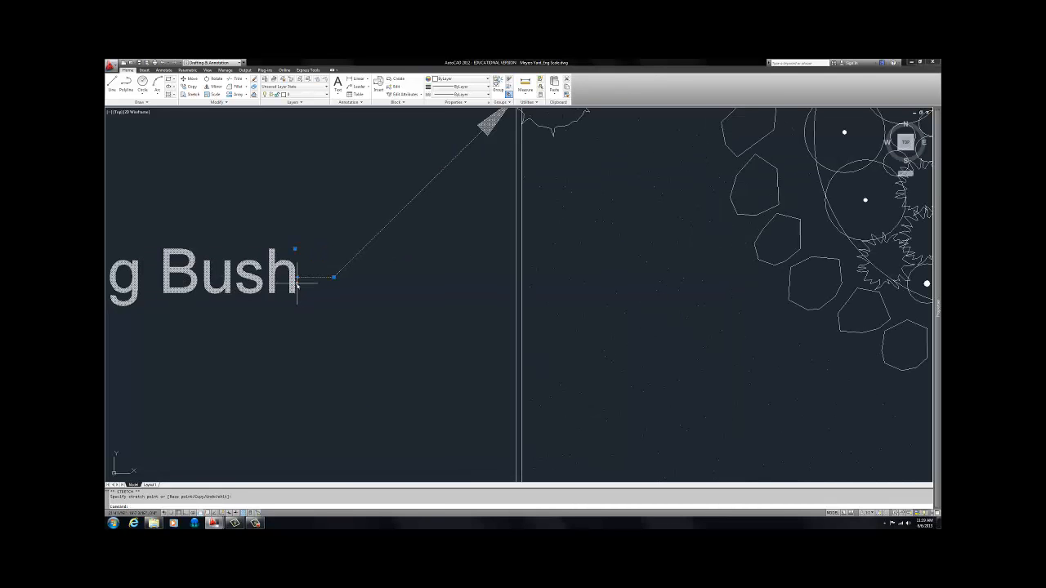
scroll(297, 282, "down", 4)
scroll(310, 282, "down", 3)
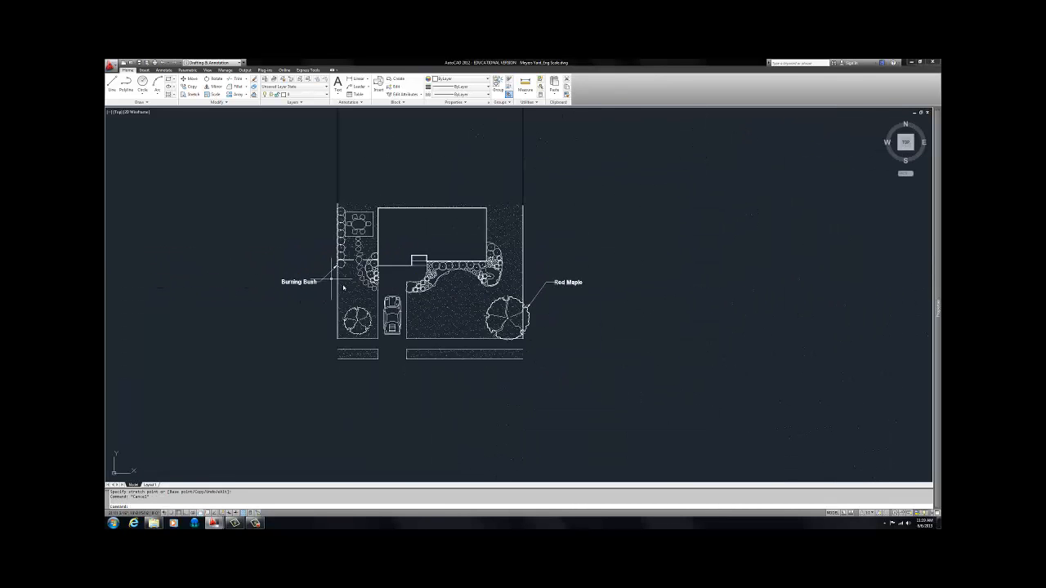
key("Escape")
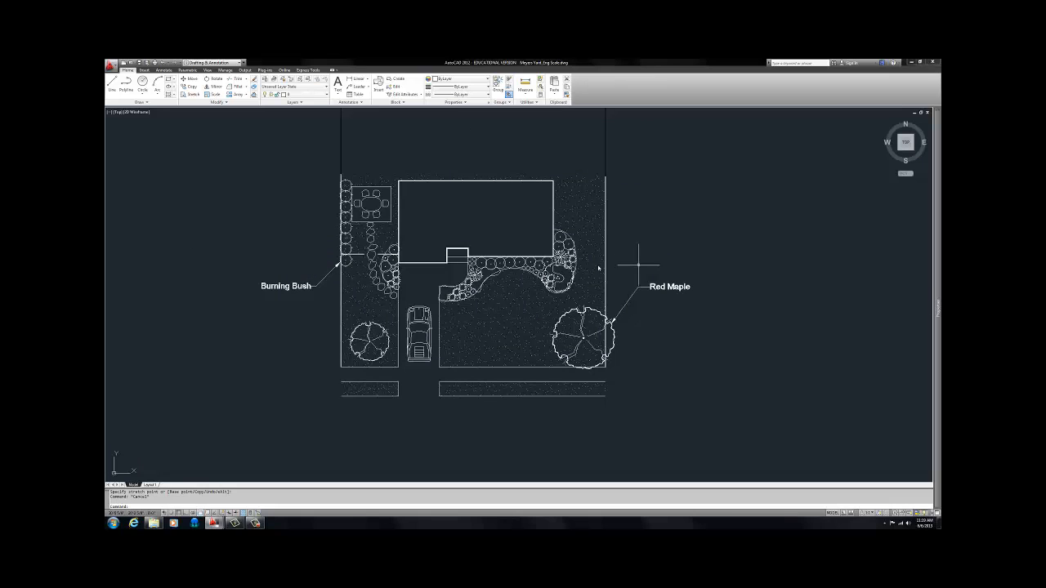
Try moving the Burning Bush leader's arrowhead off the shrub to an empty spot above its label, and undo the move
left_click(341, 265)
left_click(340, 263)
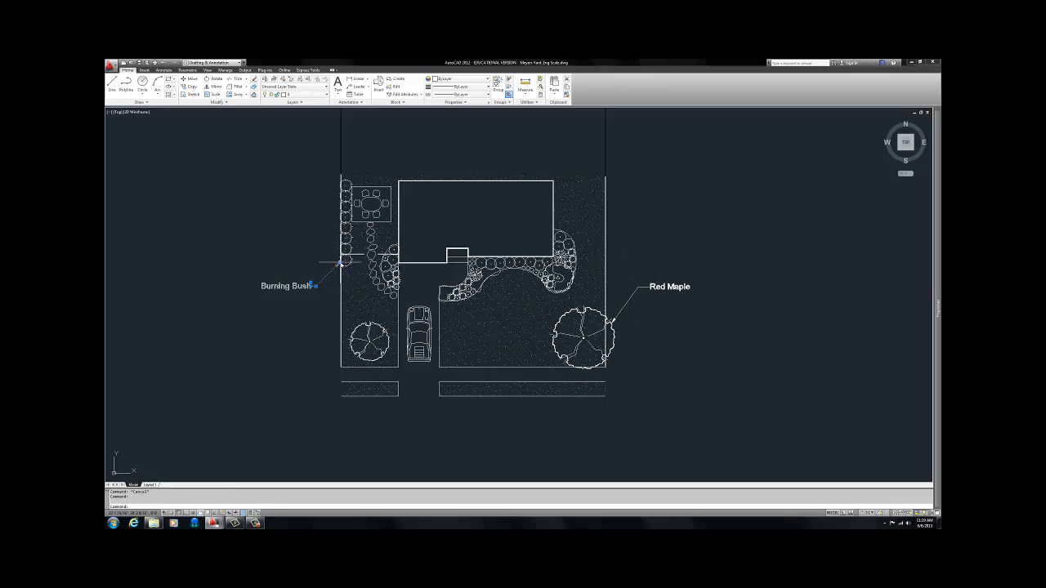
left_click(291, 258)
key("Escape")
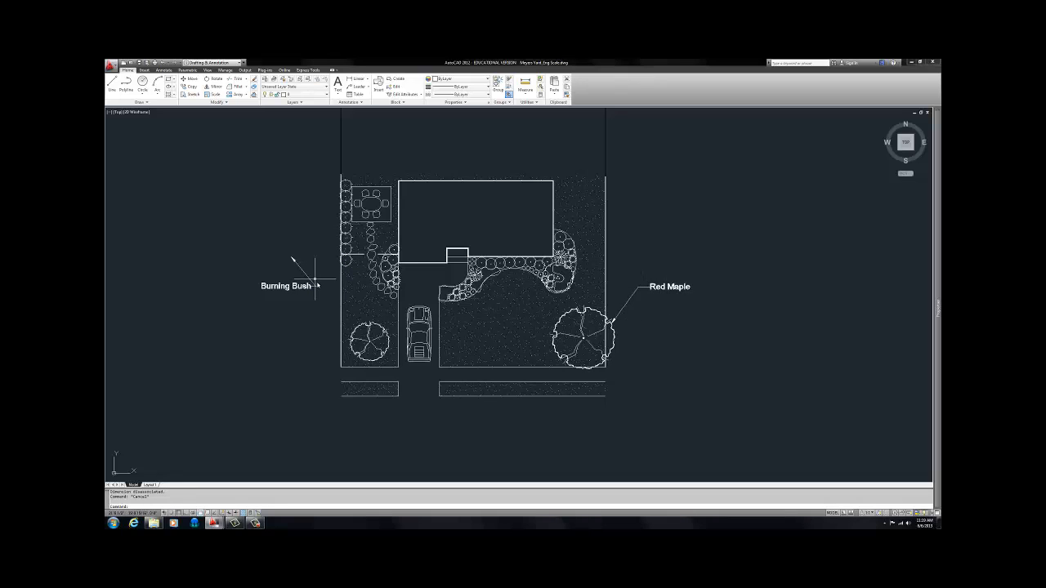
key("ctrl+z")
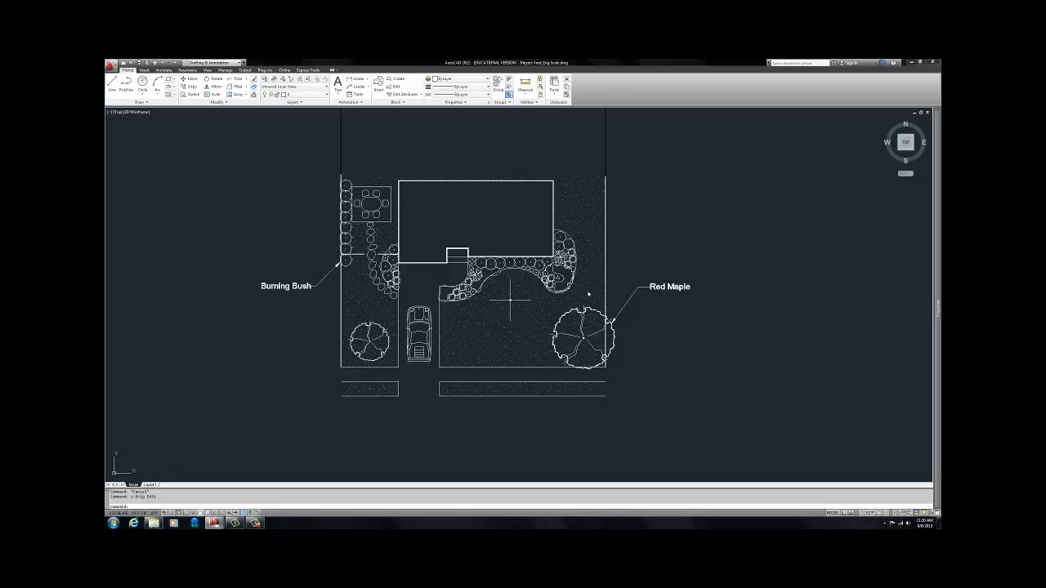
Copy the Red Maple leader to a spot above the original, beside the planting bed at the house's right corner
left_click(687, 274)
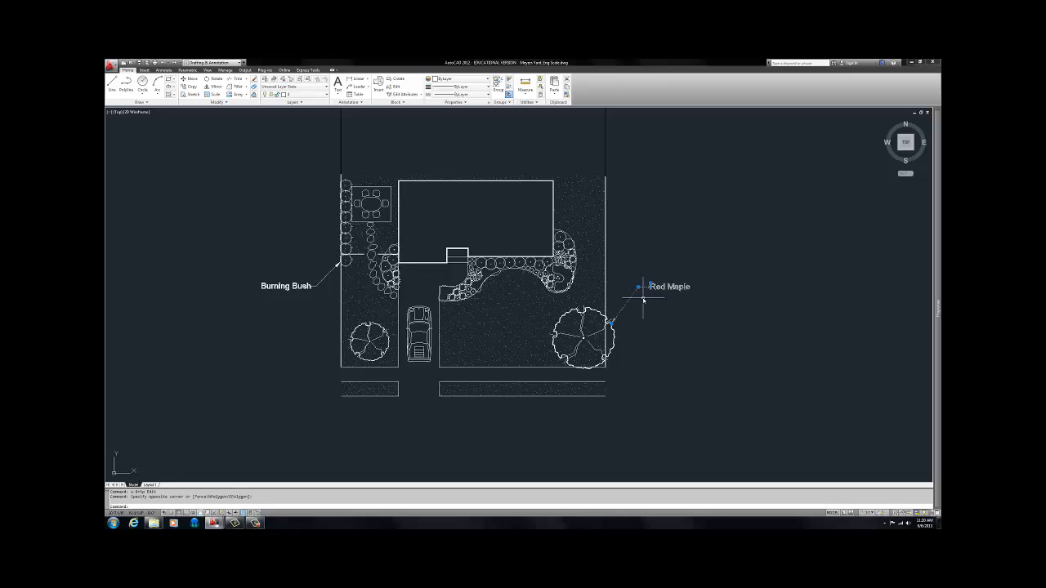
key("Return")
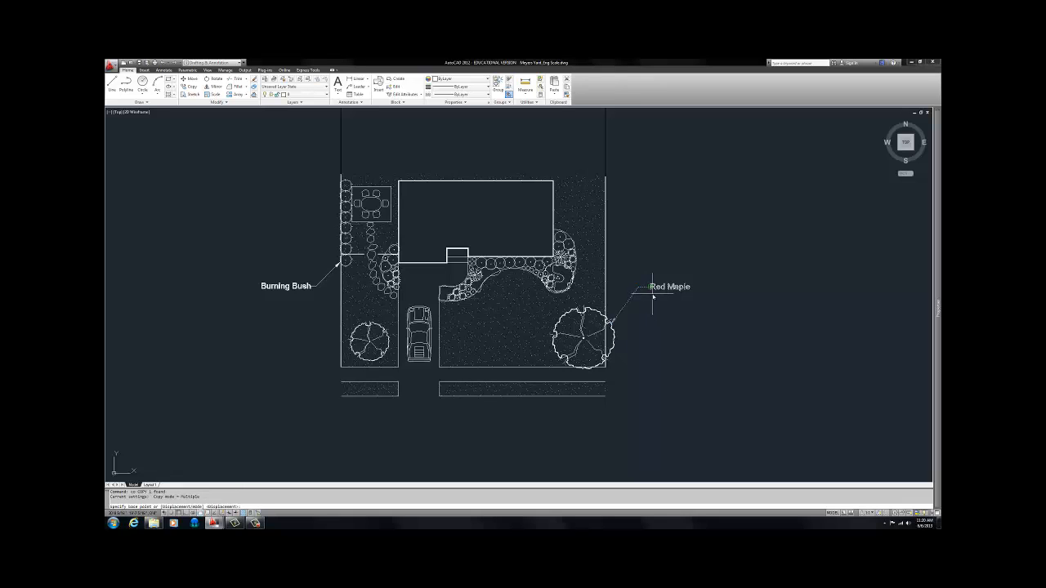
left_click(650, 286)
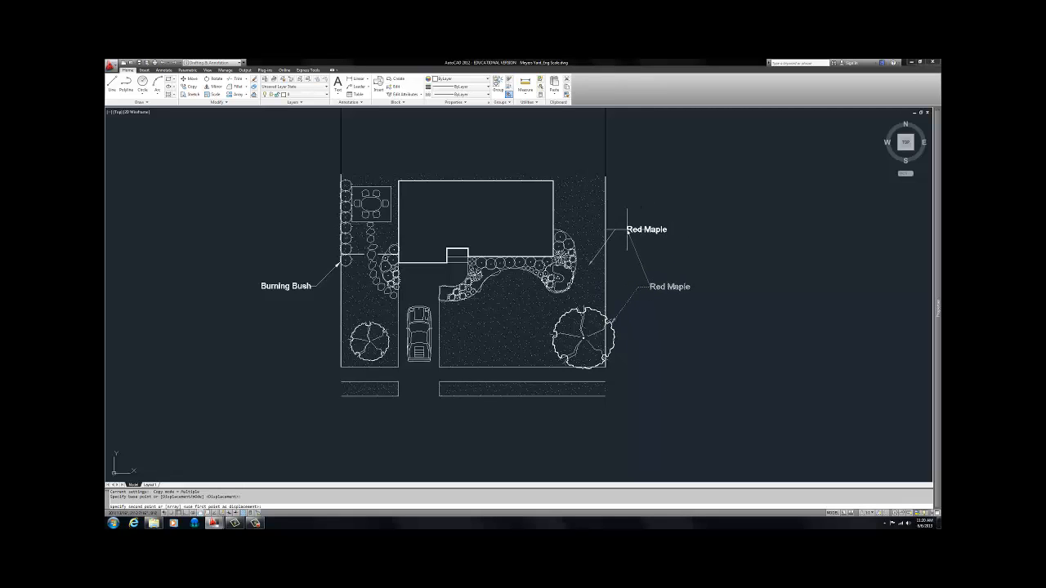
left_click(627, 231)
key("Escape")
Point the copied leader's arrowhead at the outer edge of the round shrub in the planting bed right of the house
scroll(580, 266, "up", 6)
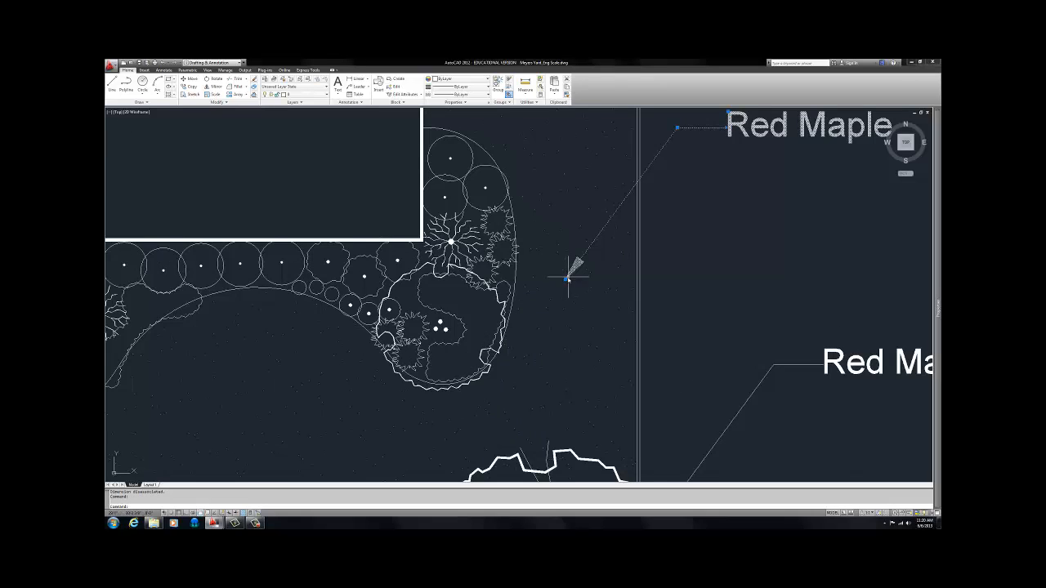
left_click(572, 271)
left_click(565, 279)
left_click(507, 178)
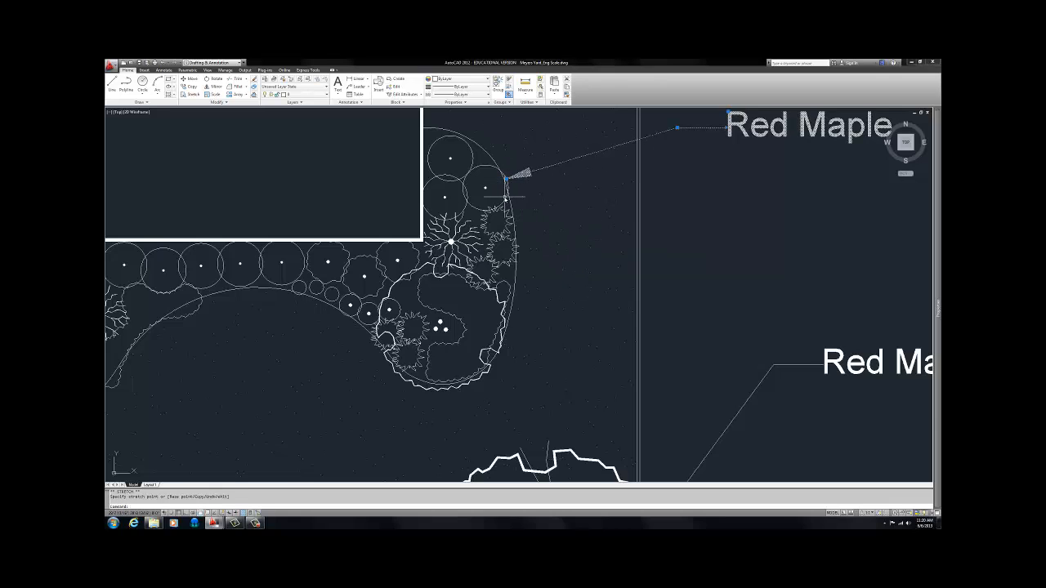
scroll(549, 176, "down", 5)
scroll(551, 175, "up", 3)
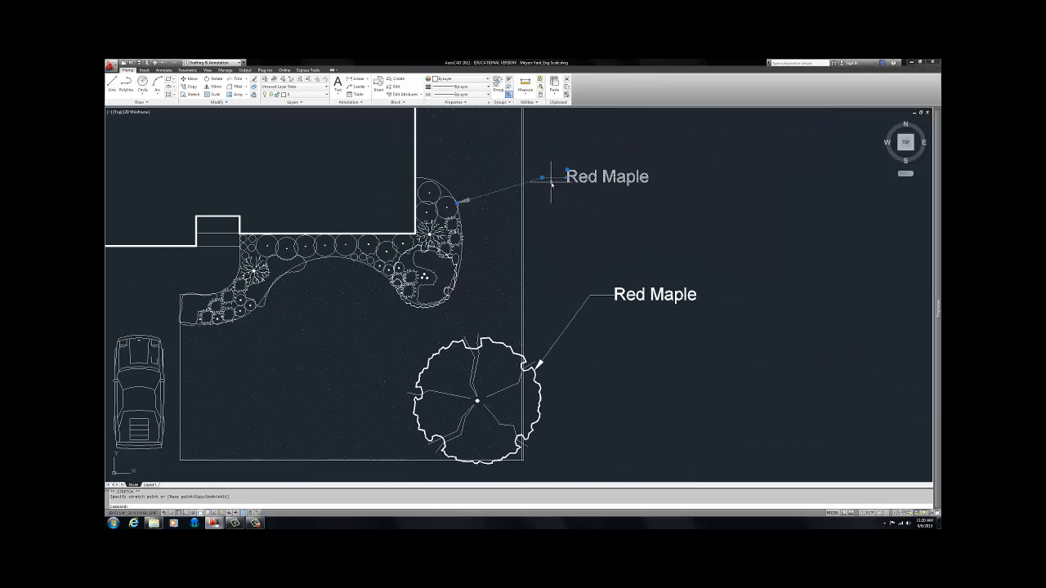
Replace the copied leader's text with "Gladiator Lily"
key("Escape")
double_click(607, 176)
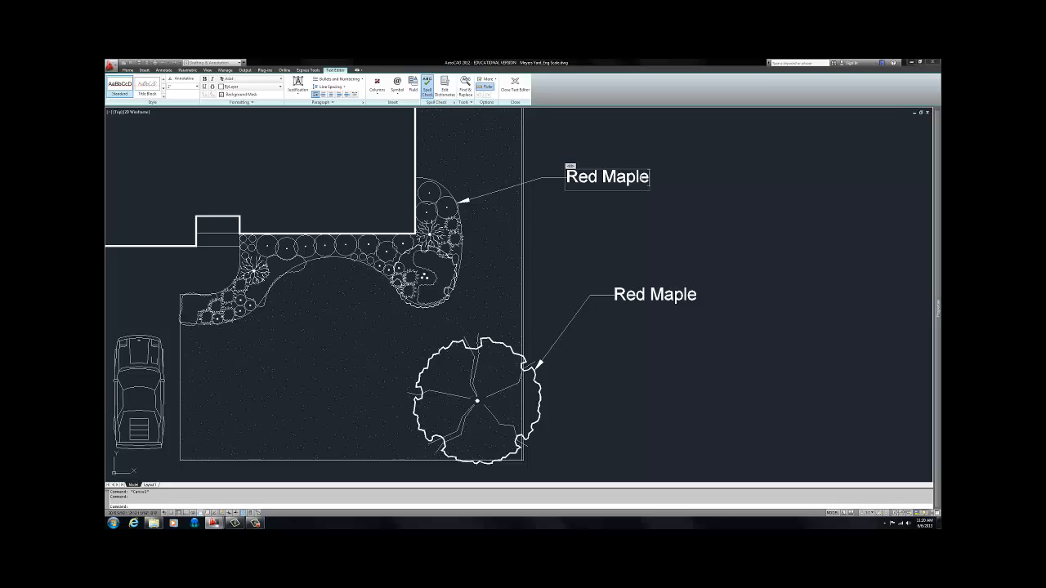
left_click_drag(648, 179, 572, 181)
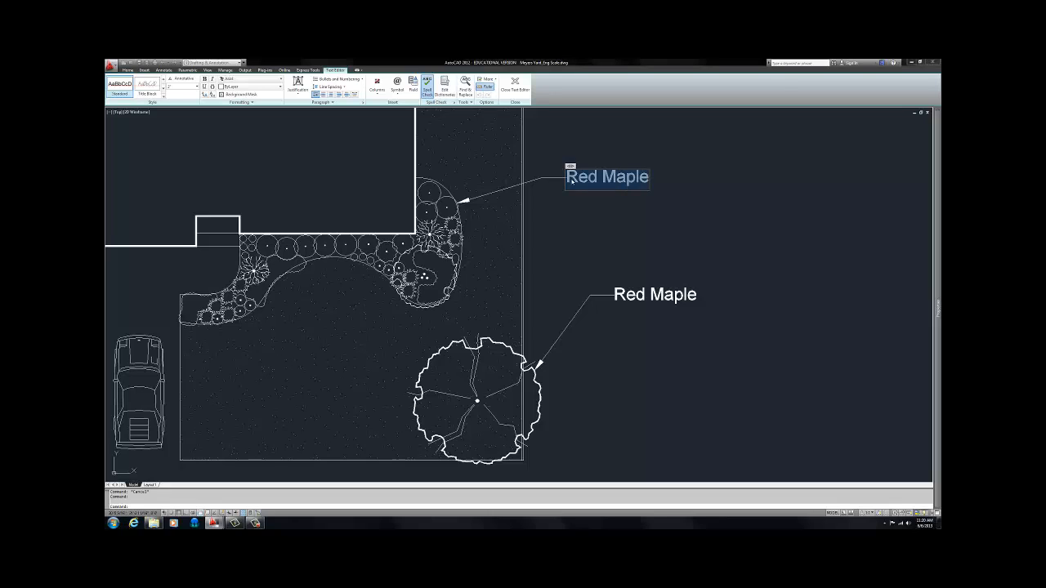
type("Glad")
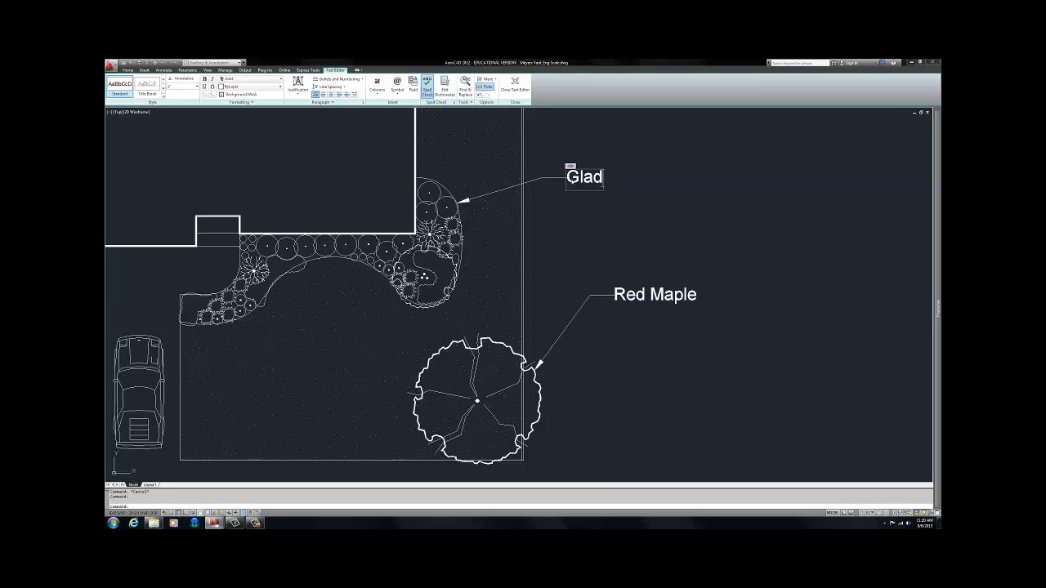
type("iator Lily")
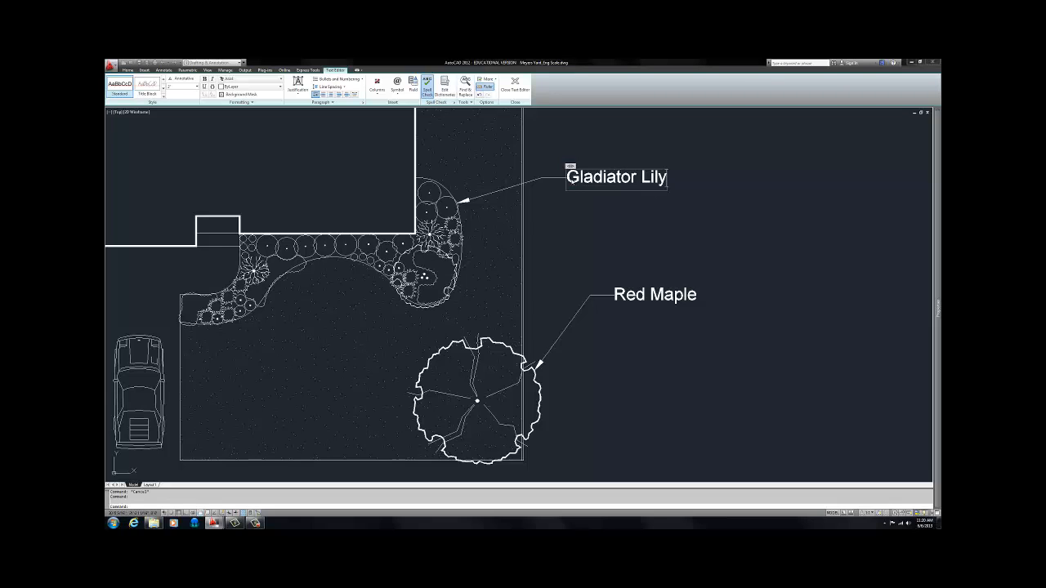
left_click(514, 83)
scroll(572, 214, "down", 4)
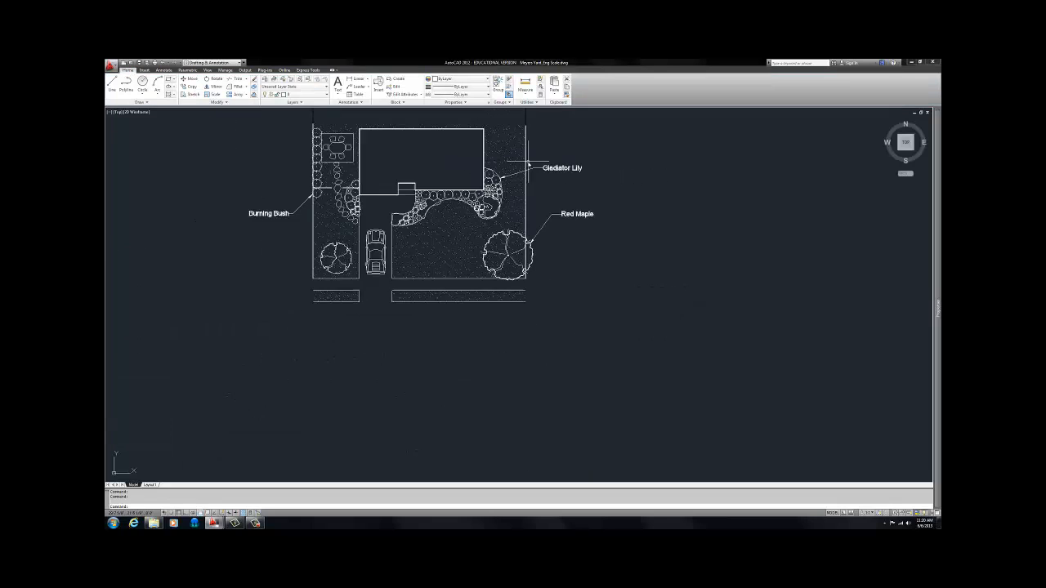
middle_click_drag(591, 206, 611, 219)
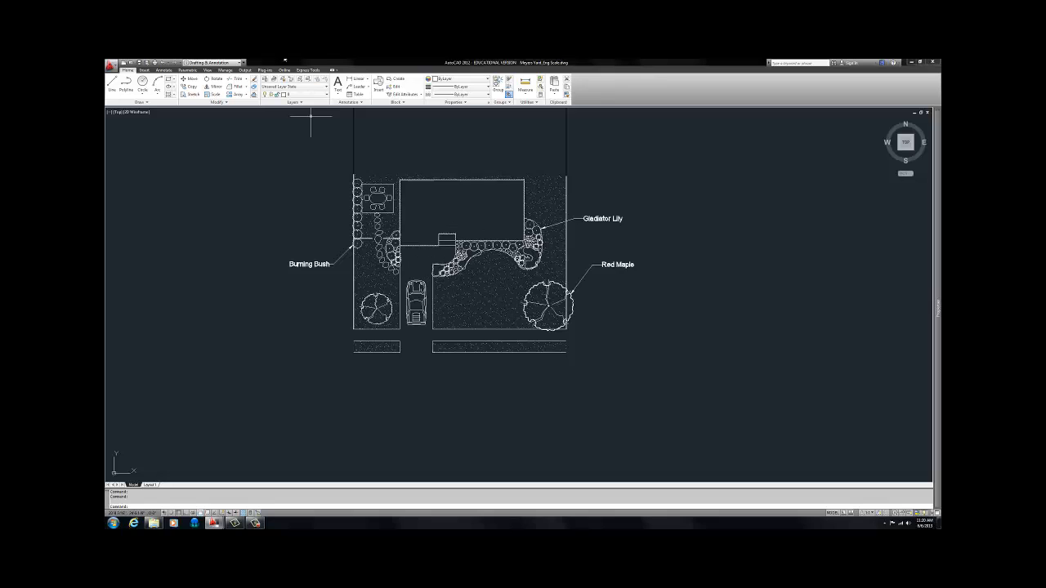
Add multiline text reading "Lawn" on the front lawn between the driveway and the red maple
left_click(336, 84)
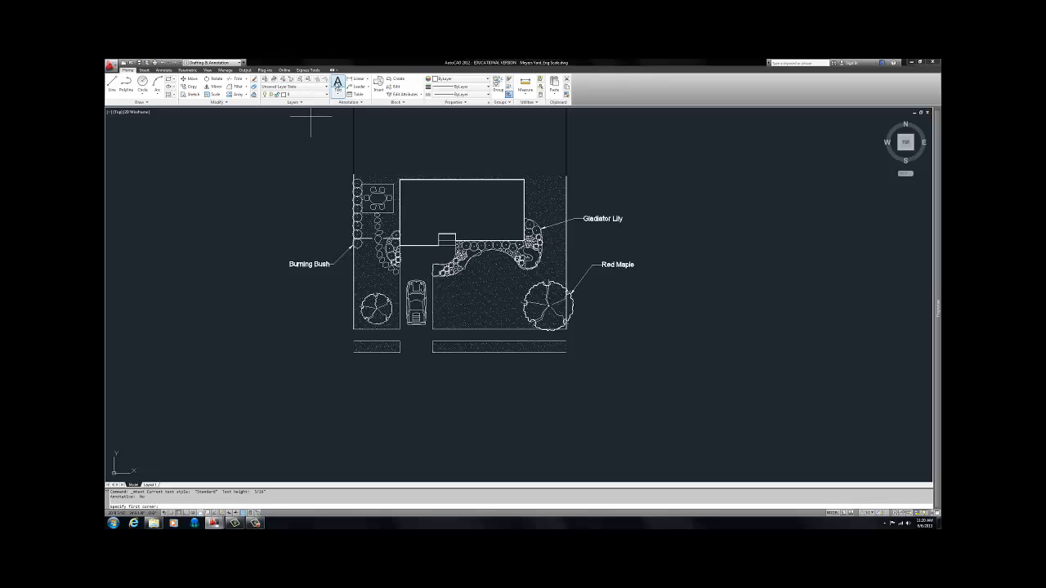
left_click(463, 283)
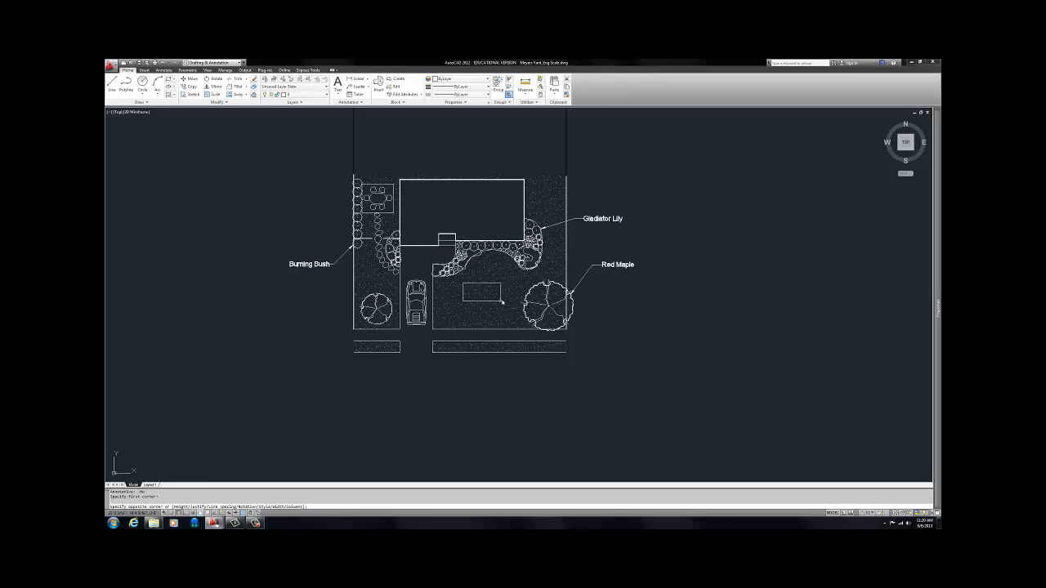
left_click(507, 299)
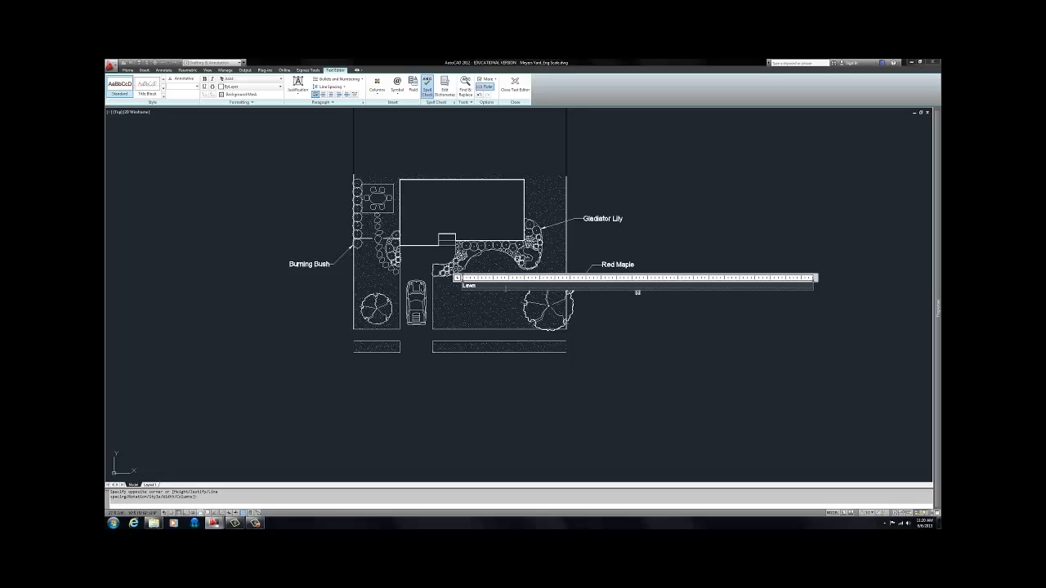
type("Lawn")
key("Return")
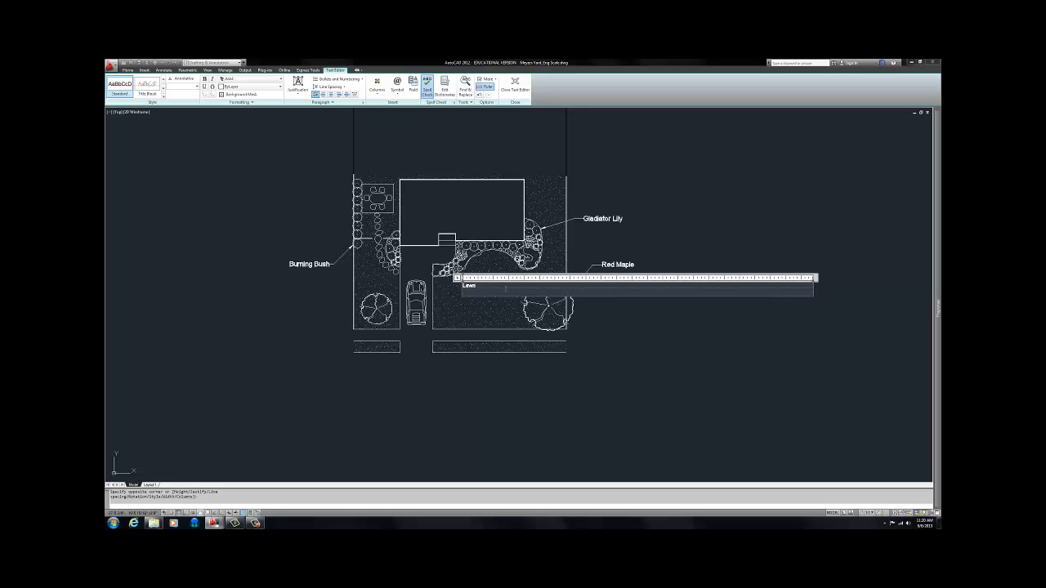
left_click(518, 96)
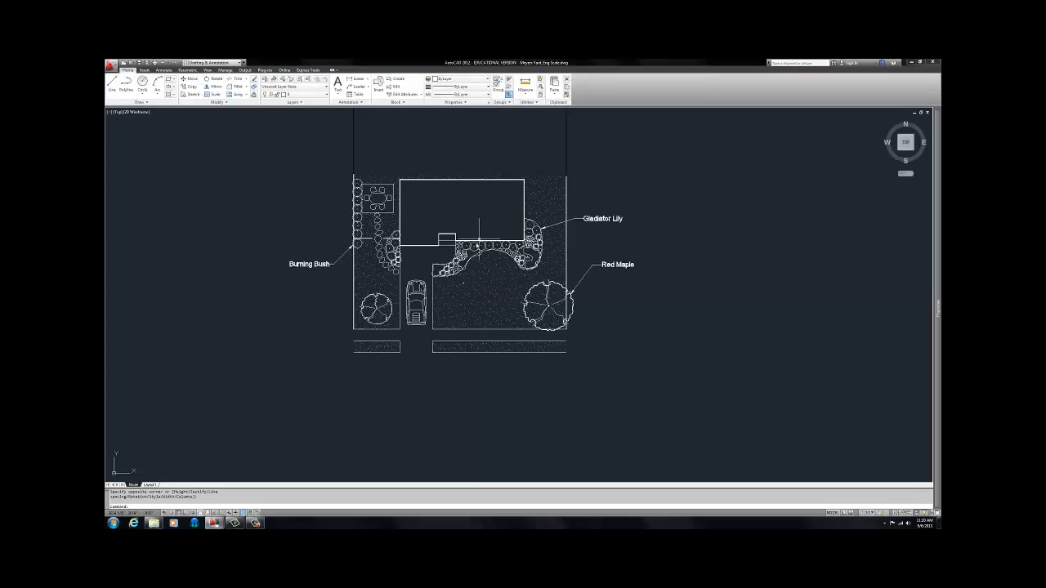
Set the Lawn text's height to 2"
scroll(469, 280, "up", 5)
left_click(482, 270)
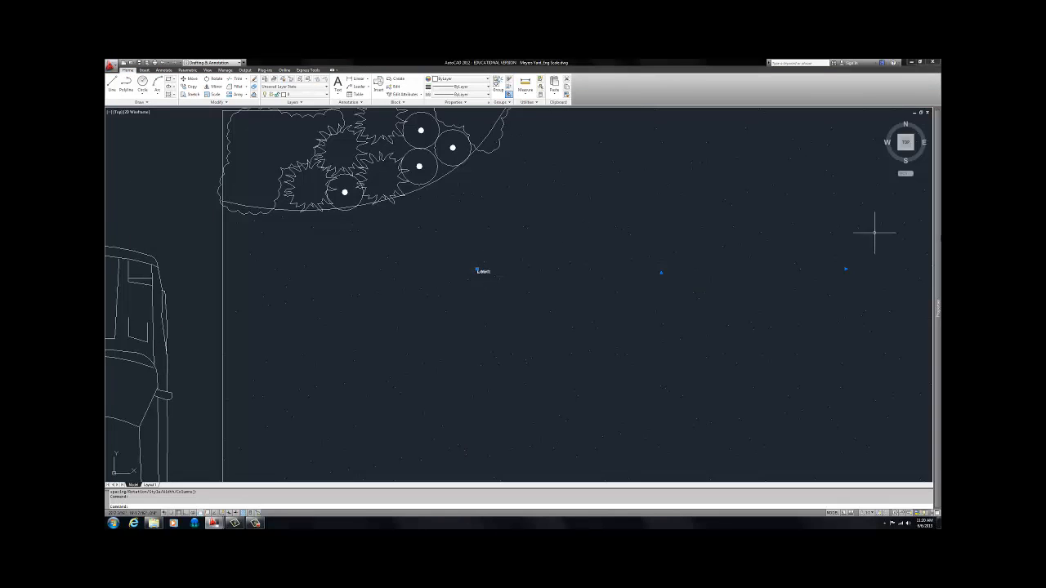
key("ctrl+1")
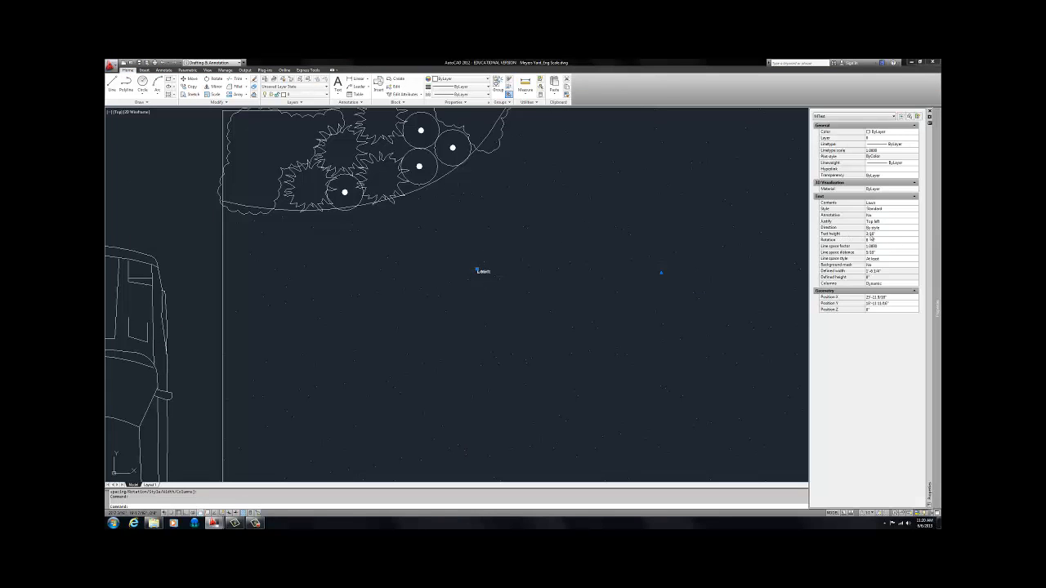
left_click(874, 236)
type("2")
left_click(889, 238)
key("ctrl+1")
scroll(601, 283, "down", 6)
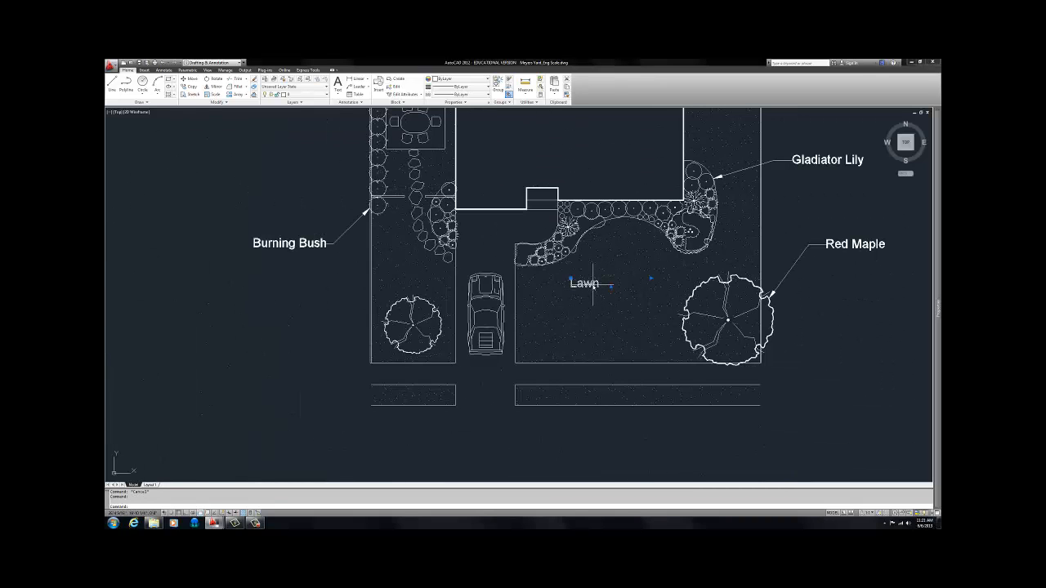
Move the Lawn text to the right and slightly down, nearer the middle of the front lawn
left_click_drag(592, 284, 619, 290)
key("Escape")
scroll(662, 276, "down", 3)
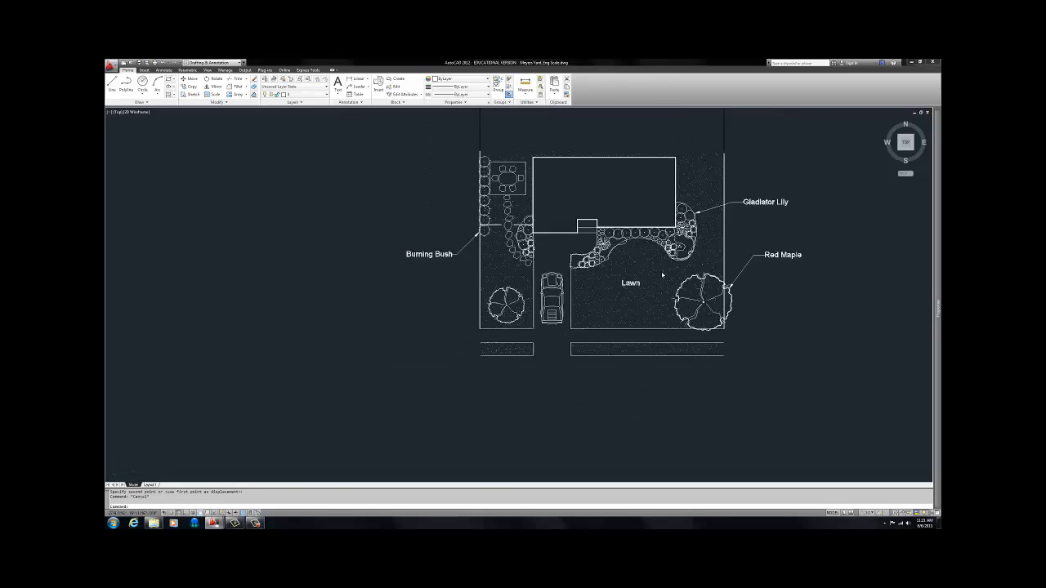
scroll(663, 275, "down", 3)
scroll(621, 282, "up", 6)
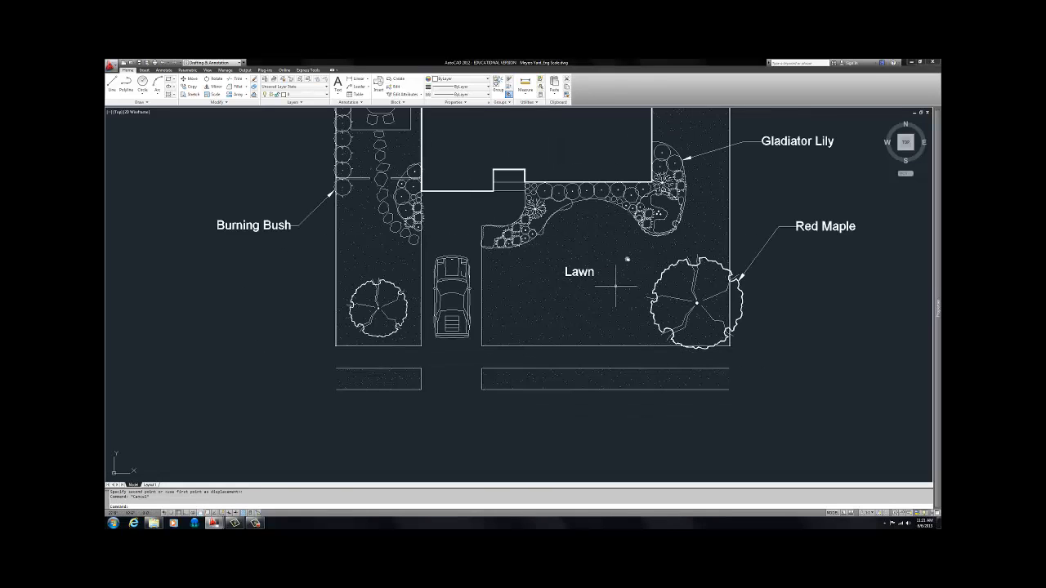
scroll(576, 278, "down", 4)
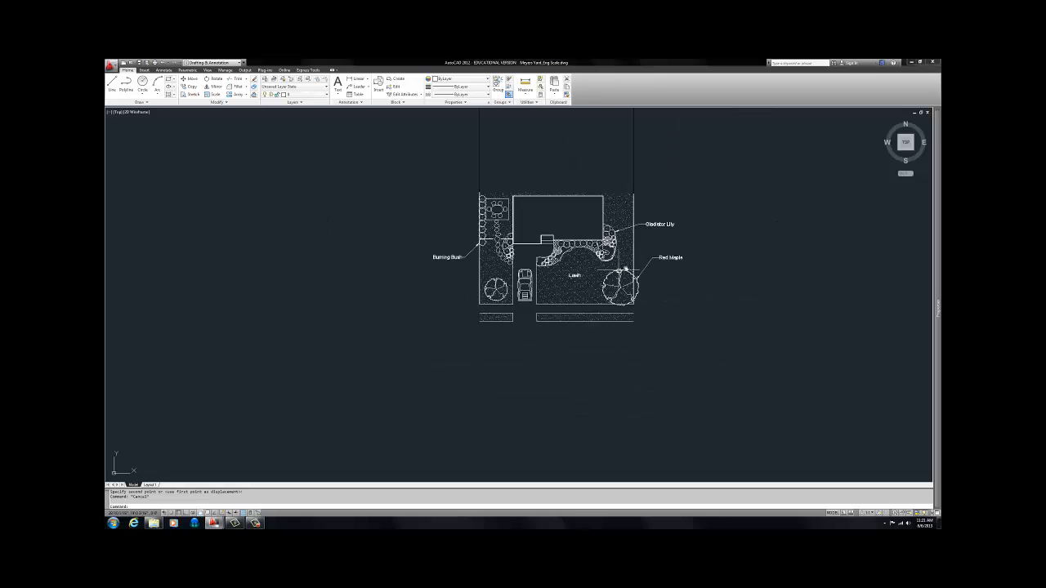
Browse the fonts available for the Lawn text and leave text editing
left_click(577, 275)
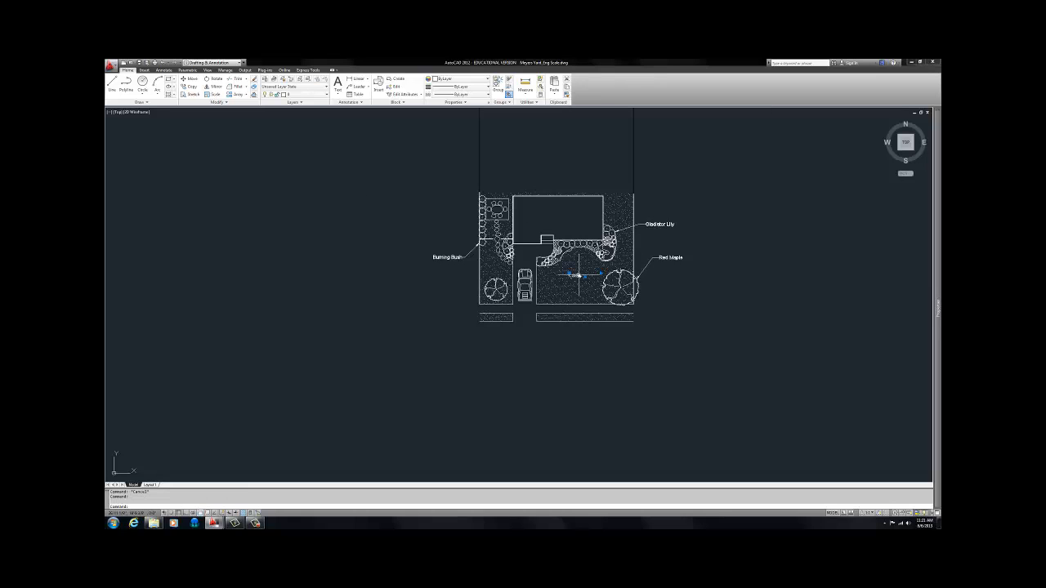
double_click(578, 275)
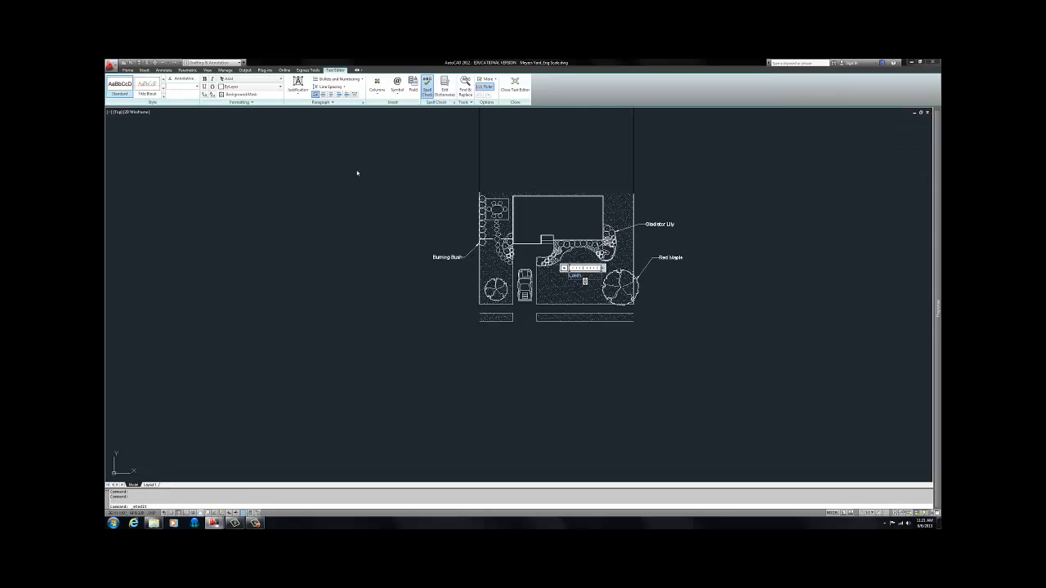
left_click(281, 82)
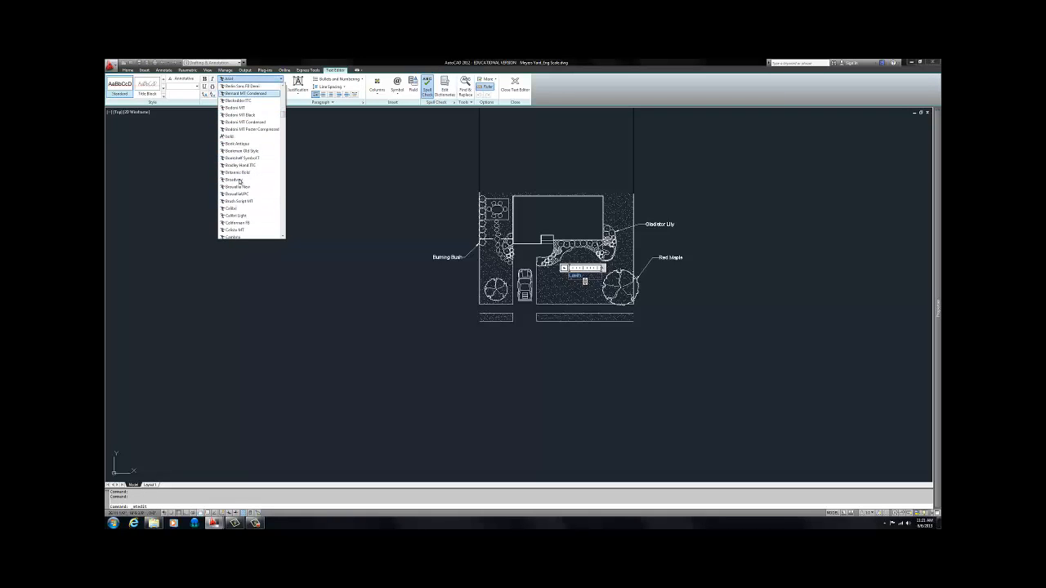
scroll(237, 97, "down", 7)
left_click(236, 201)
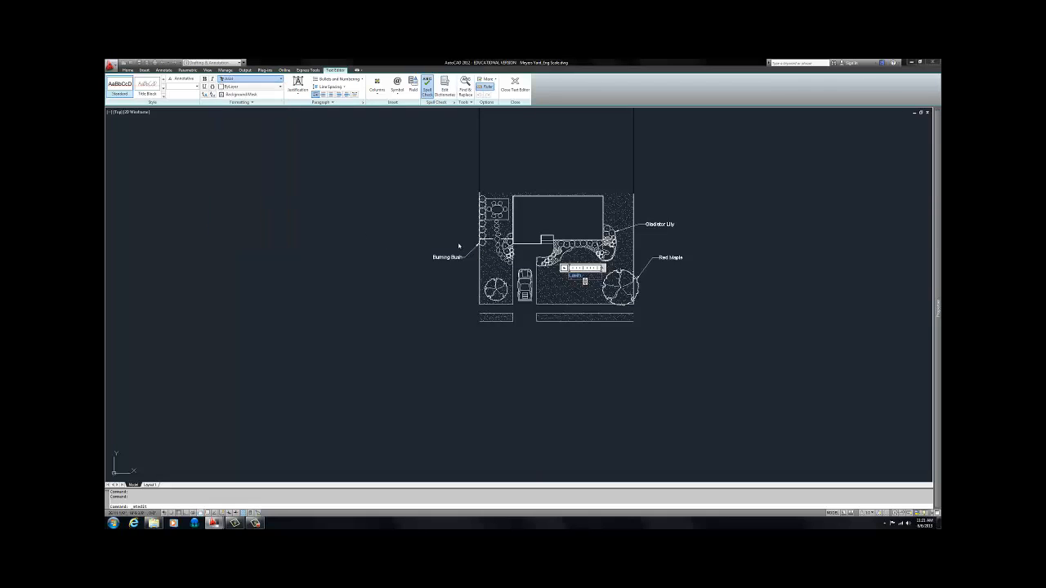
left_click(556, 270)
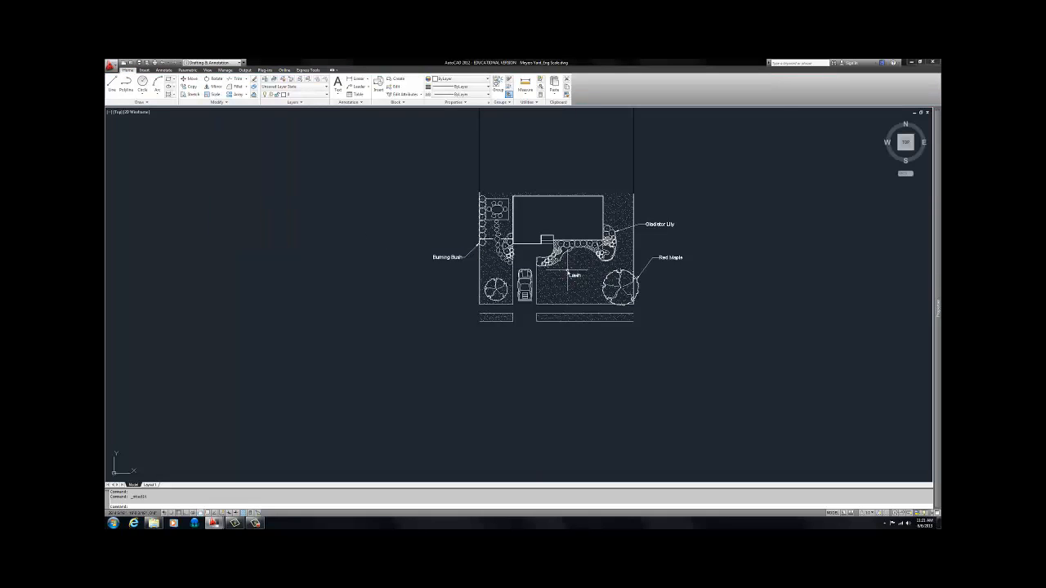
scroll(567, 270, "up", 5)
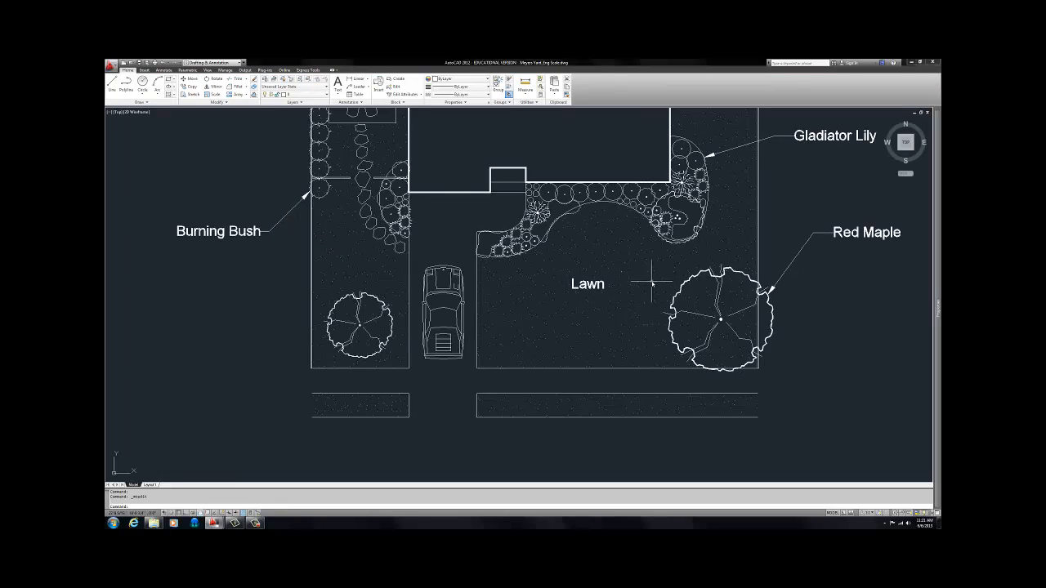
scroll(653, 280, "down", 6)
middle_click_drag(653, 280, 529, 338)
scroll(547, 321, "down", 4)
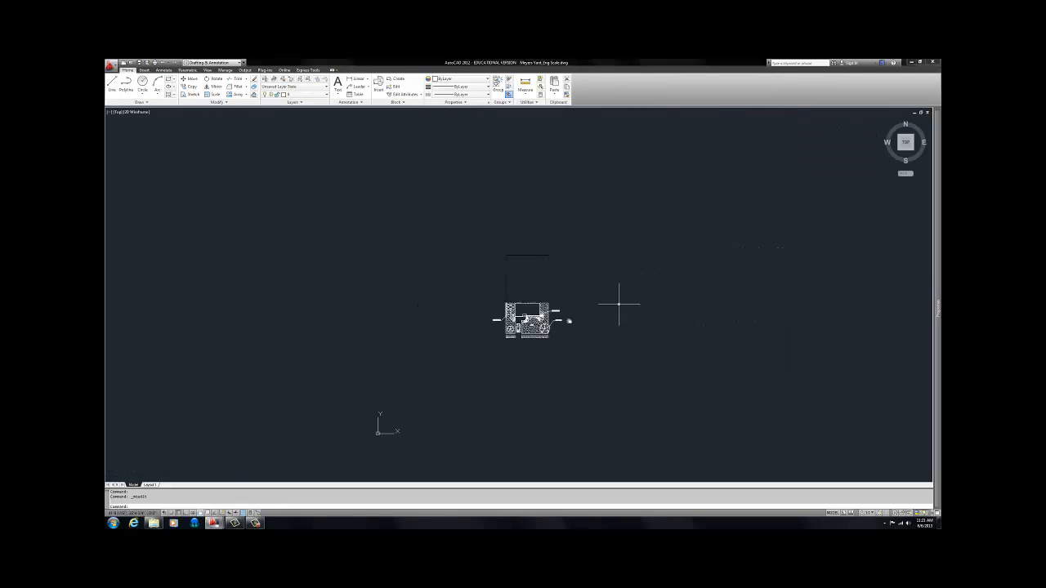
scroll(554, 320, "up", 5)
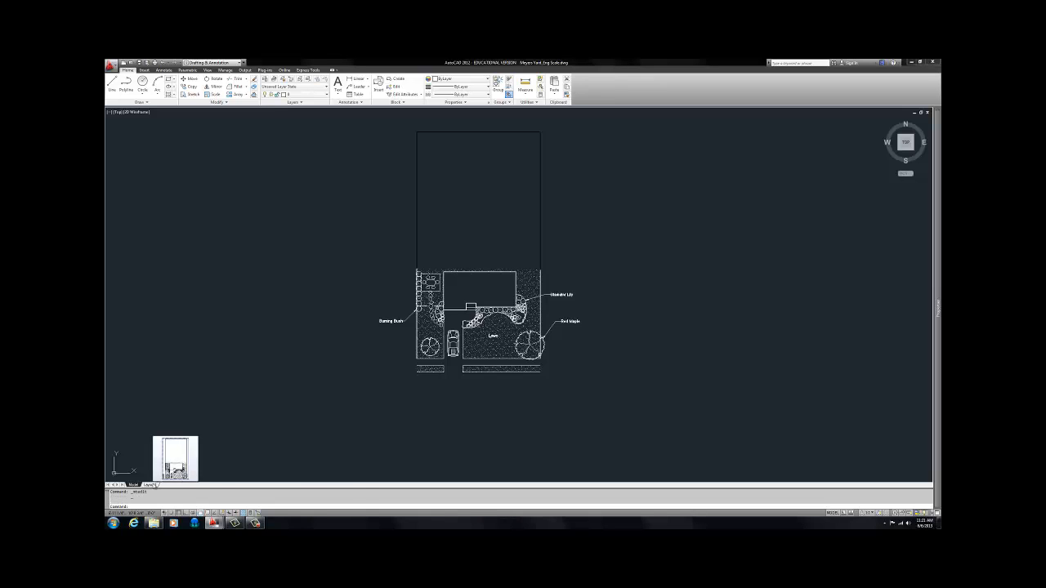
Open Layout1 and delete the existing viewport showing the yard plan
left_click(152, 484)
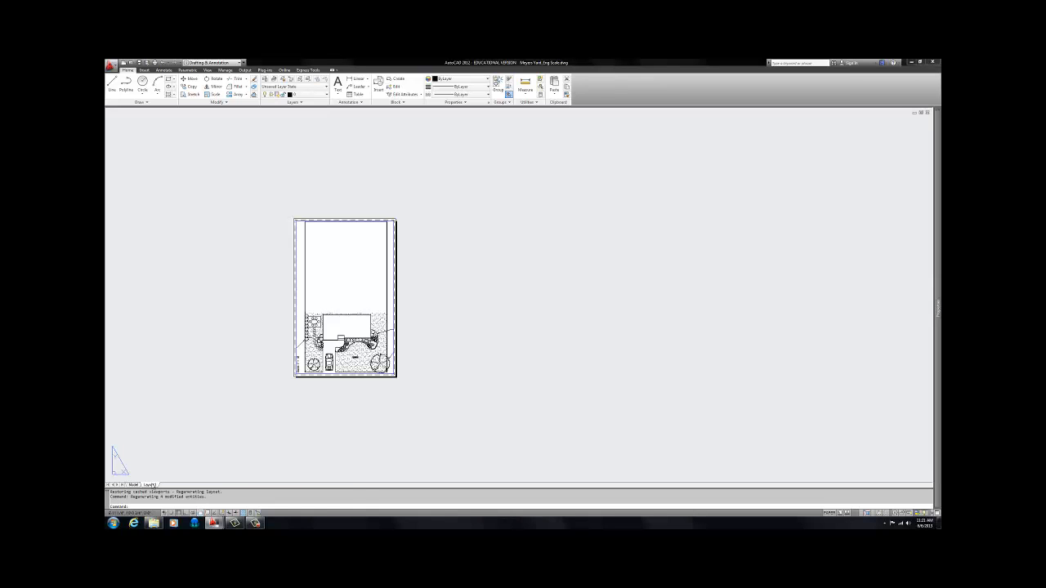
left_click(482, 165)
left_click(322, 358)
key("Delete")
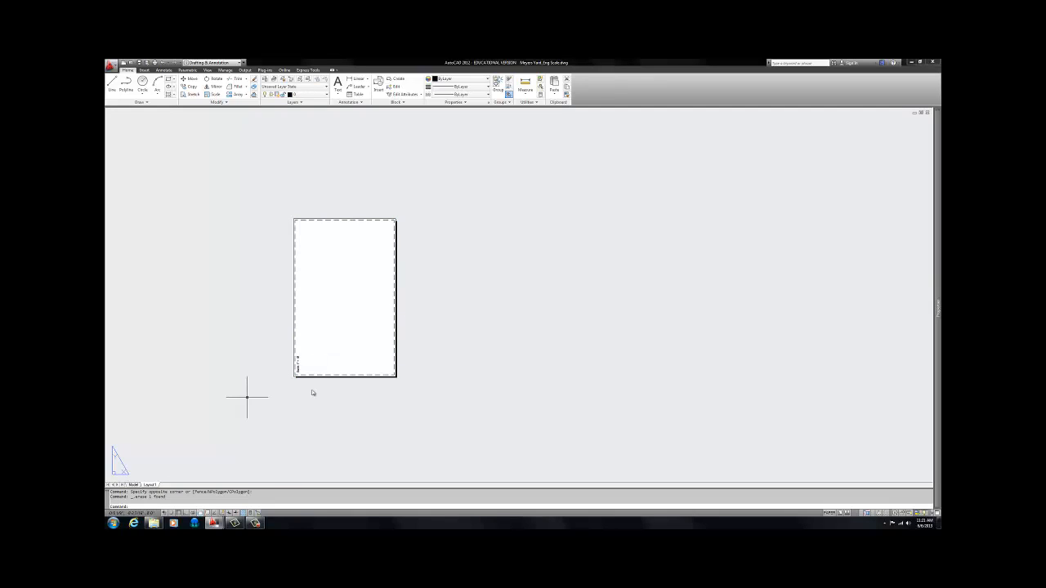
Delete the vertical scale note in the lower corner of the layout sheet
scroll(301, 363, "up", 4)
left_click(300, 362)
left_click(280, 373)
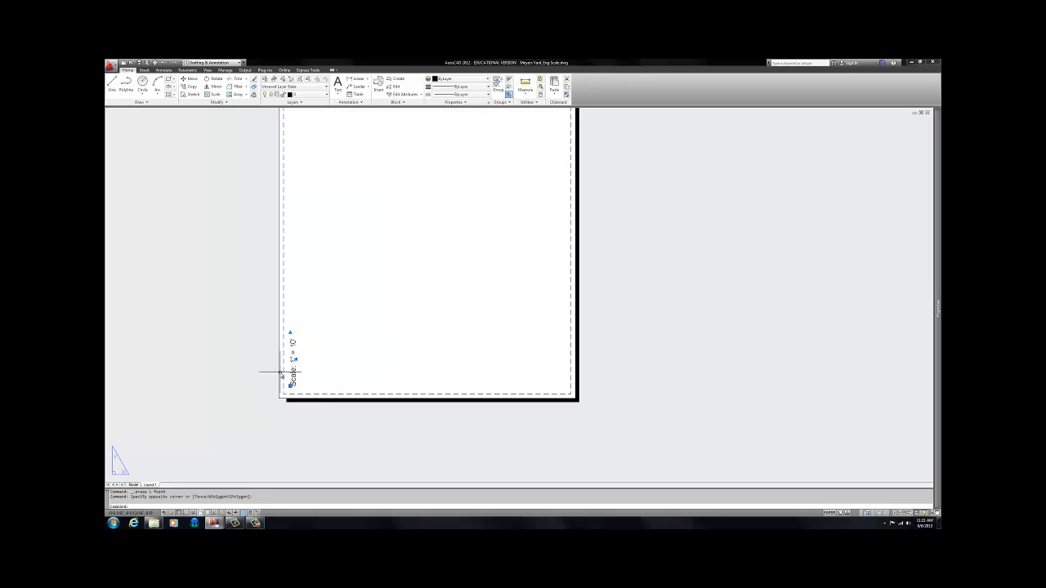
key("Delete")
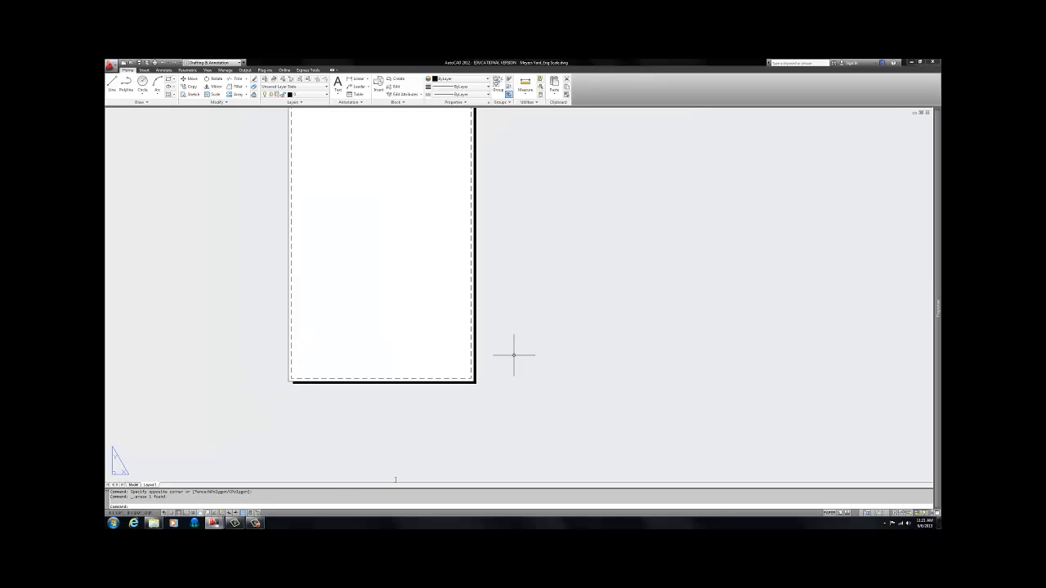
Switch to the class title block drawing and copy its entire title block with the sheet border
mouse_move(214, 523)
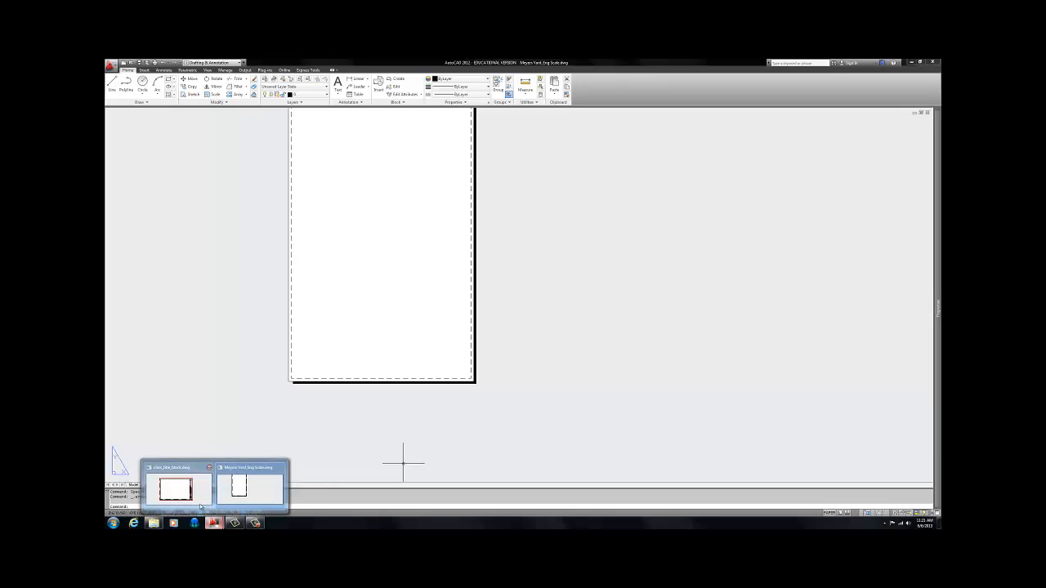
left_click(201, 506)
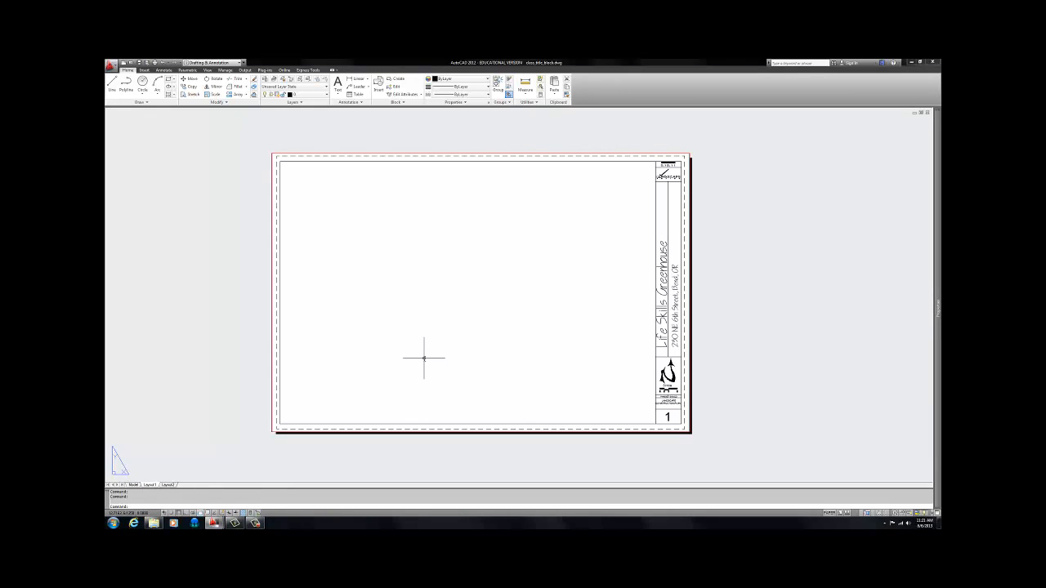
left_click(728, 133)
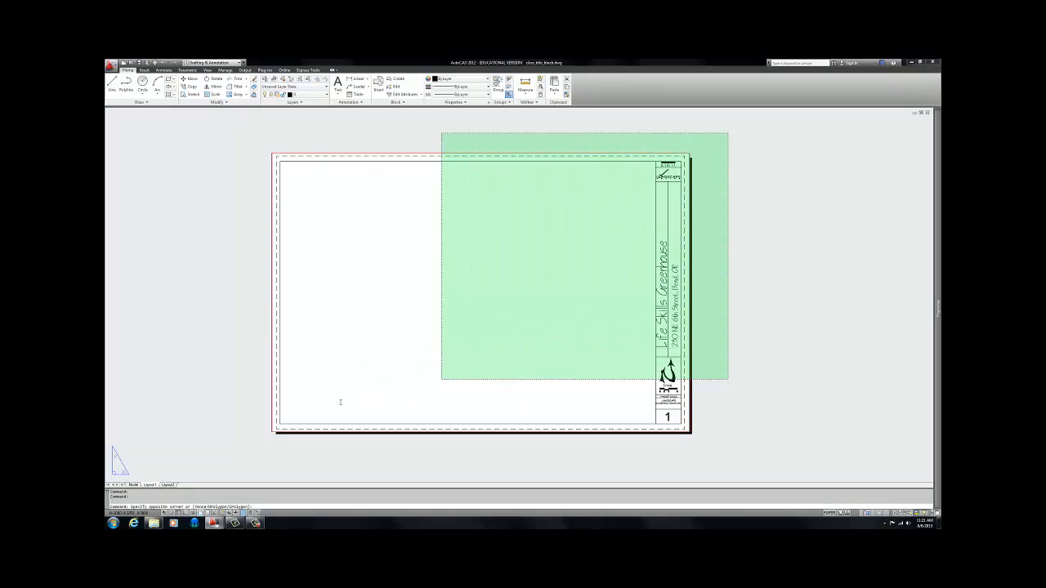
left_click(249, 446)
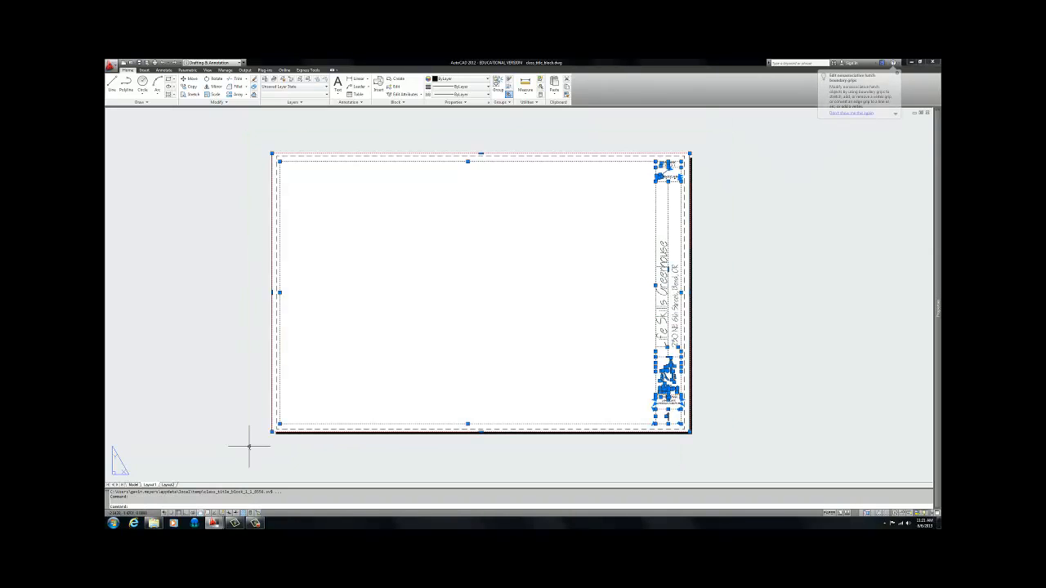
key("ctrl+c")
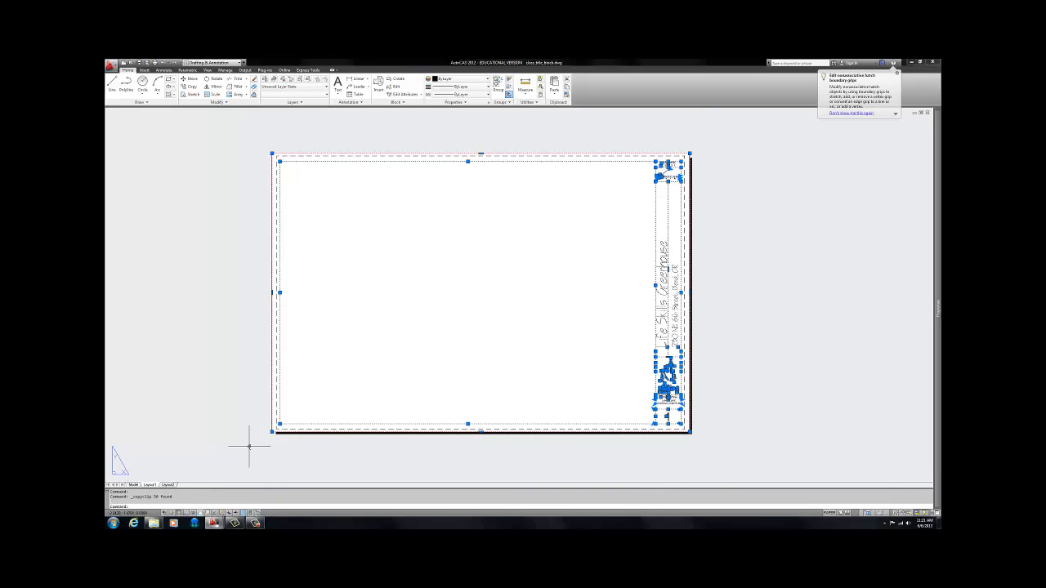
Return to the yard plan drawing and paste the copied title block beside the layout sheet
mouse_move(213, 523)
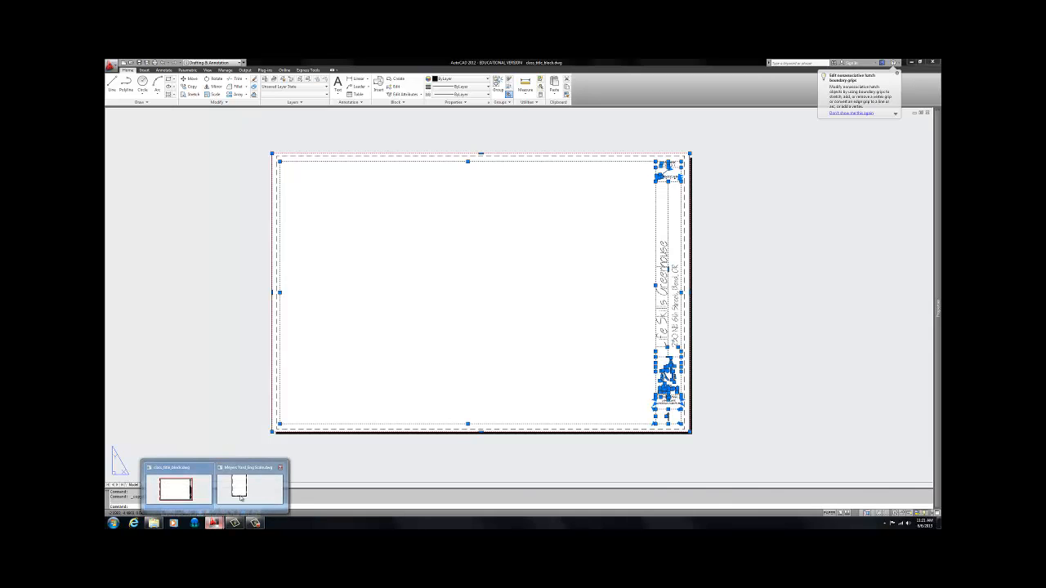
left_click(250, 483)
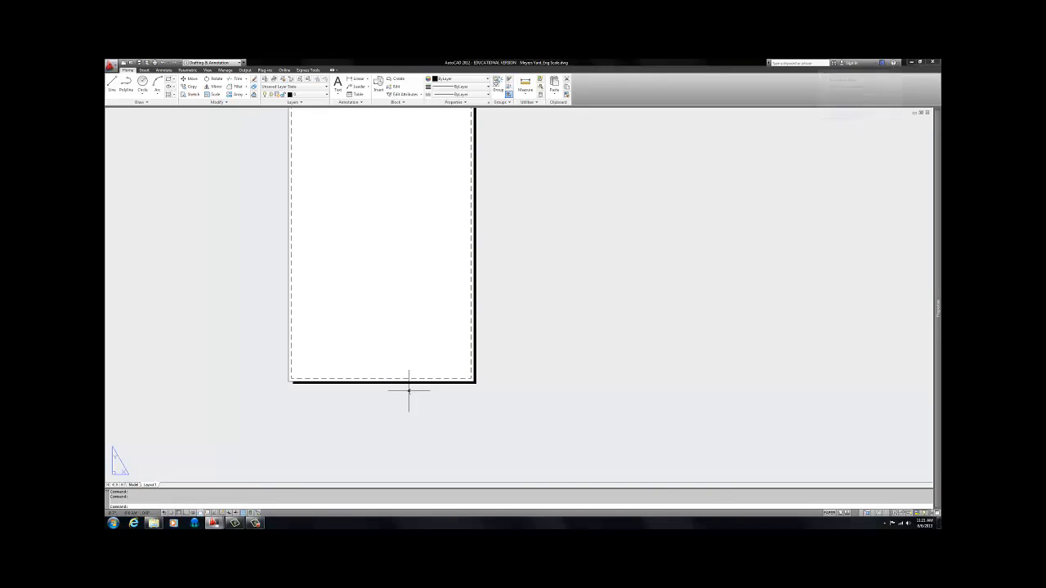
key("ctrl+v")
scroll(424, 398, "down", 3)
left_click(500, 393)
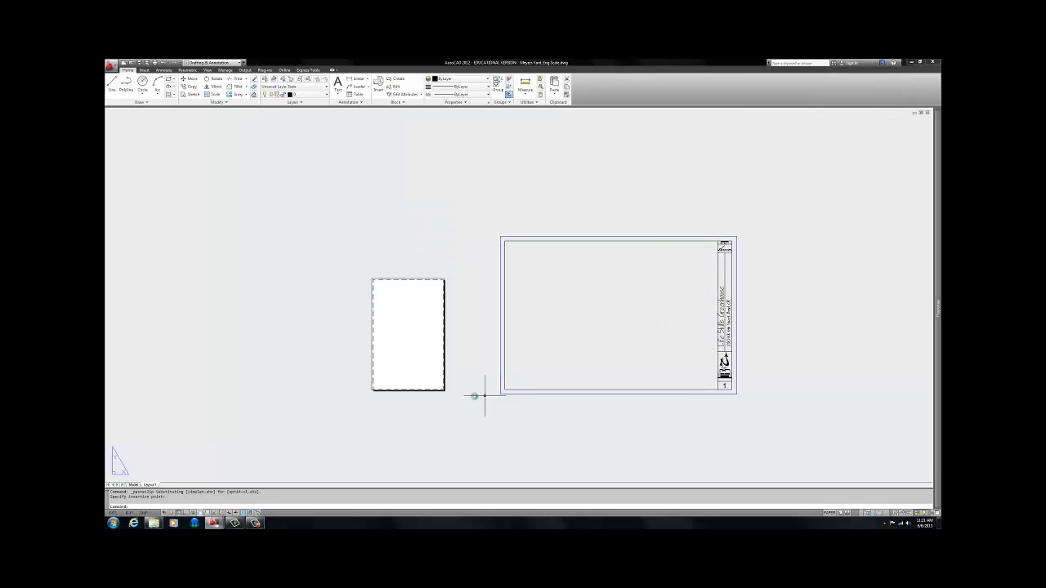
key("Escape")
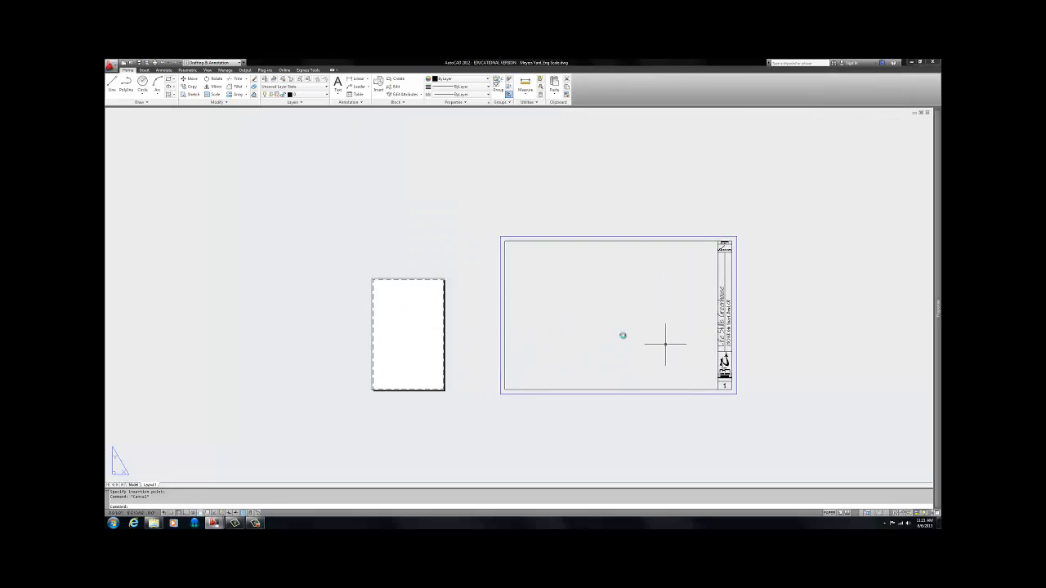
Open the plot settings for Layout1 and choose DWG To PDF.pc3 as the plotter
scroll(387, 320, "down", 2)
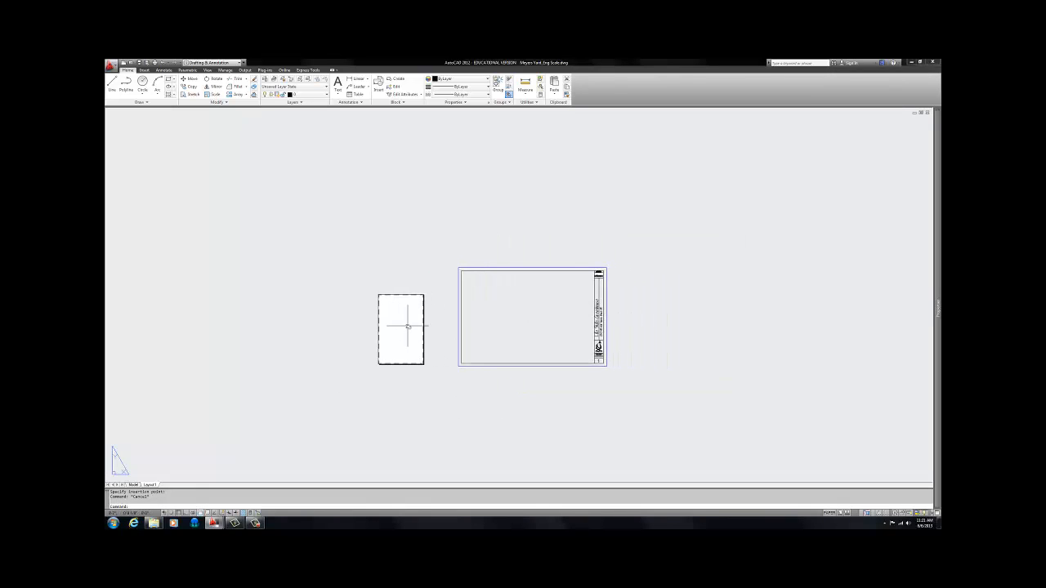
type("plo")
key("Return")
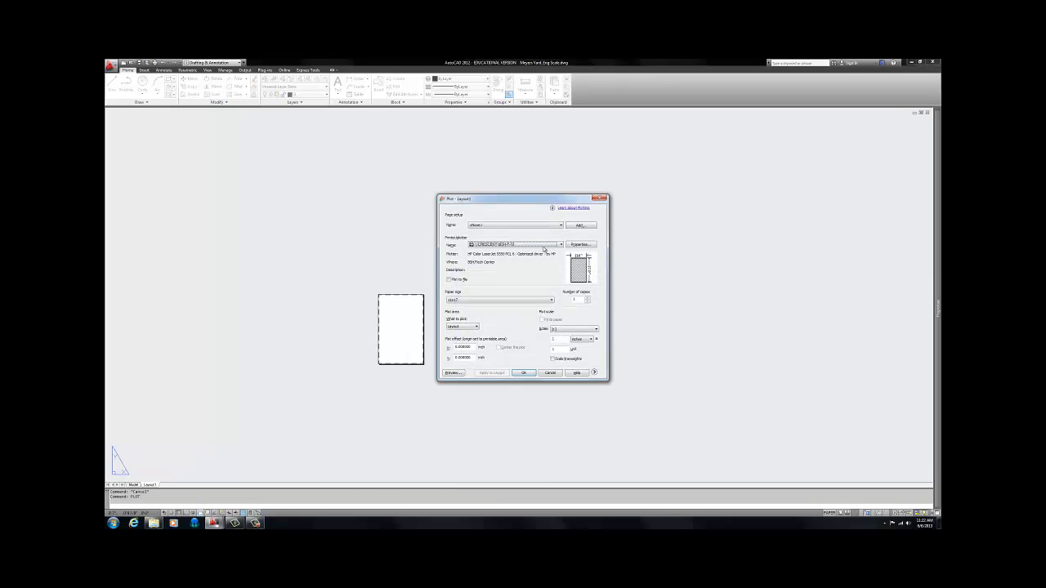
left_click(545, 245)
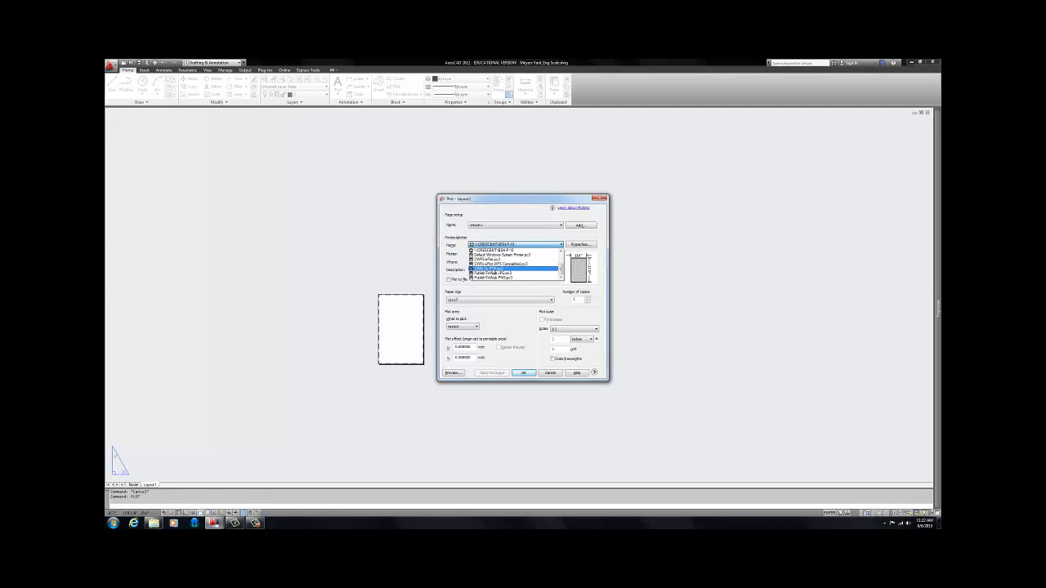
left_click(492, 268)
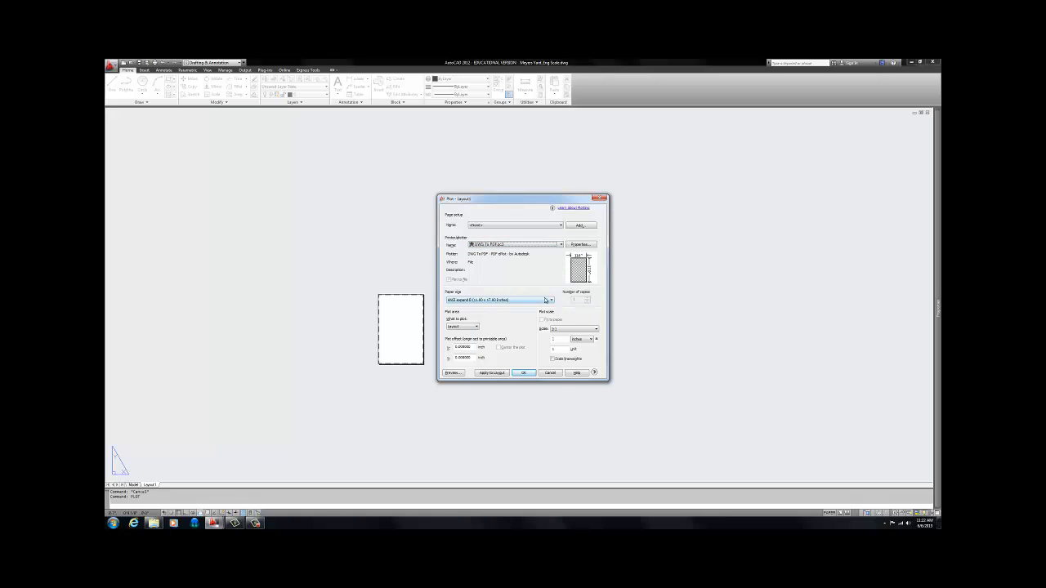
Set the paper size to ARCH expand D (24.00 x 36.00 Inches), giving a portrait sheet
left_click(545, 300)
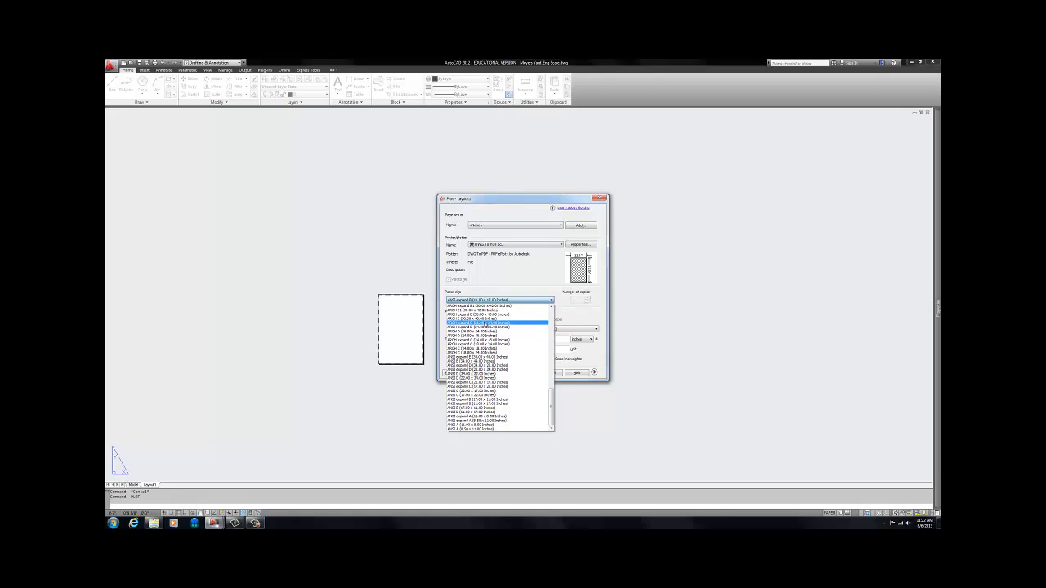
left_click(483, 323)
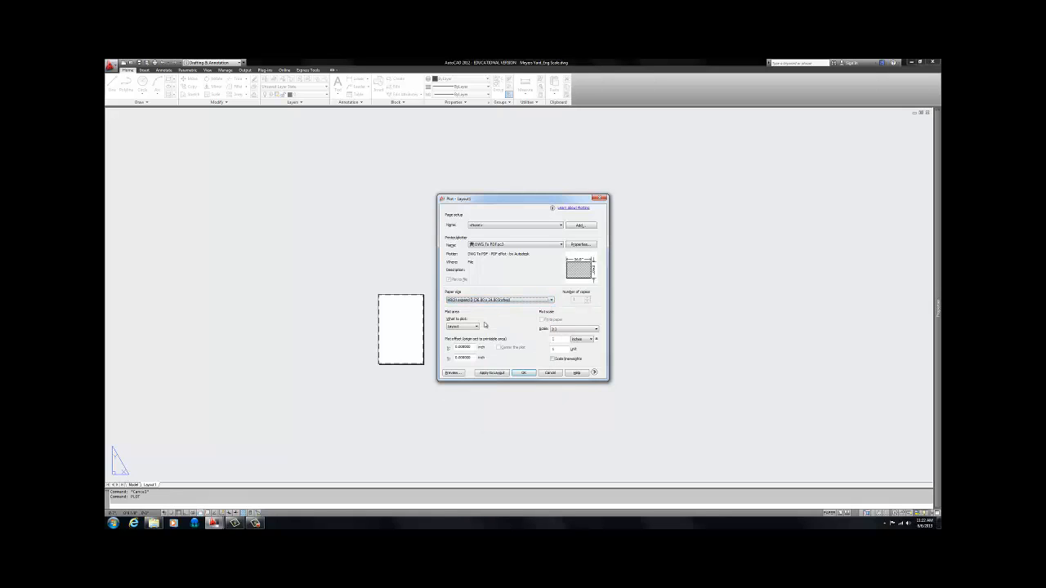
left_click(594, 372)
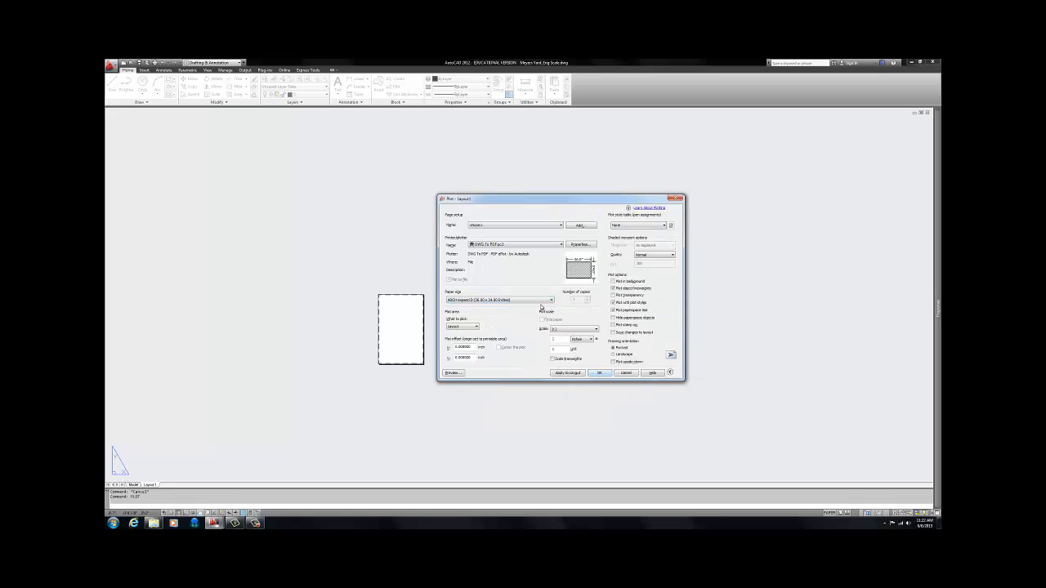
left_click(550, 302)
left_click(498, 327)
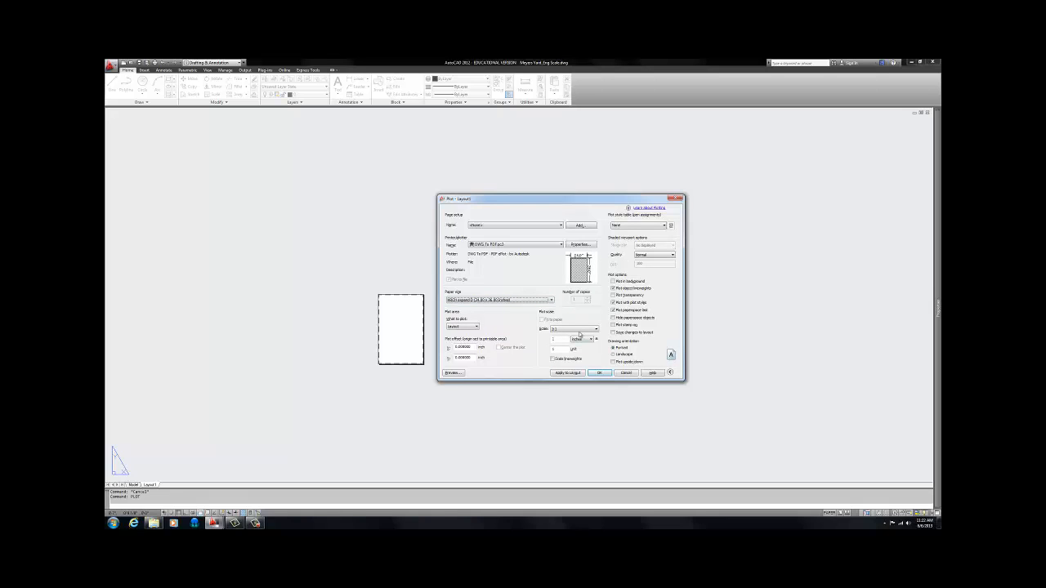
Apply the plot settings to the layout and close the plot settings without plotting
left_click(670, 372)
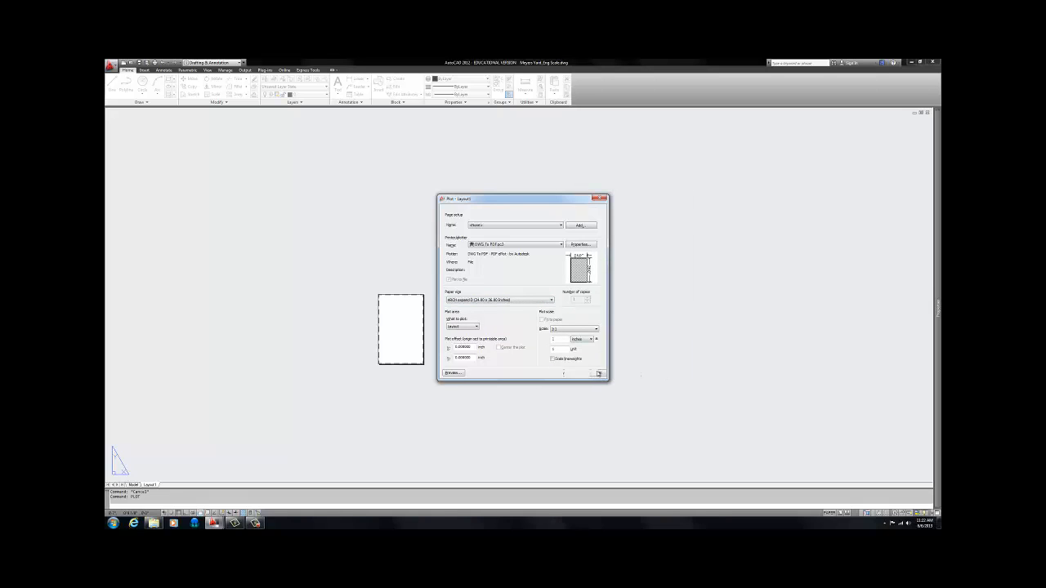
left_click(595, 373)
left_click(627, 373)
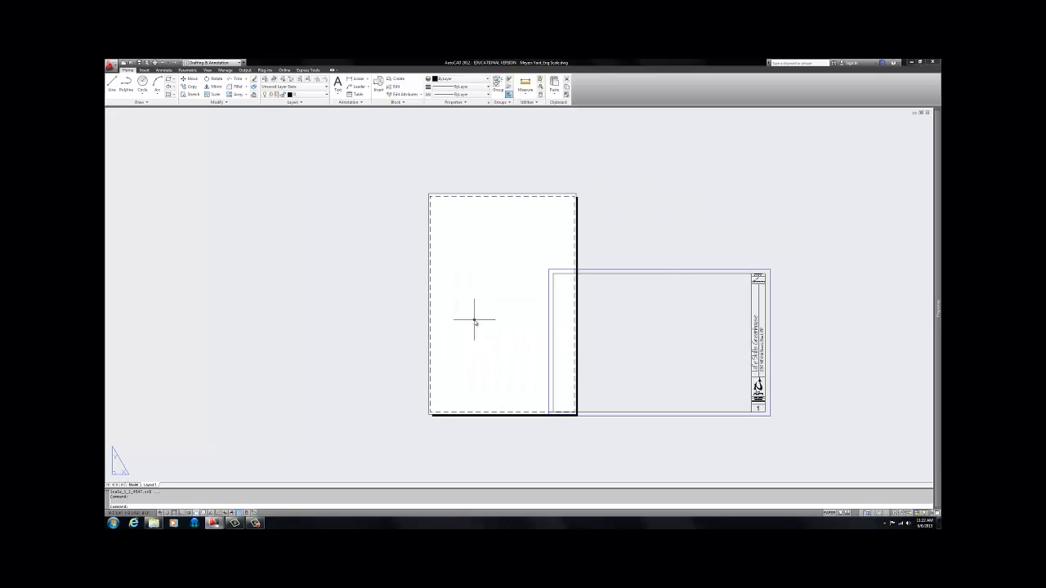
Turn on Ortho and rotate the whole title block 90° clockwise so its title strip runs along the bottom edge
left_click(532, 249)
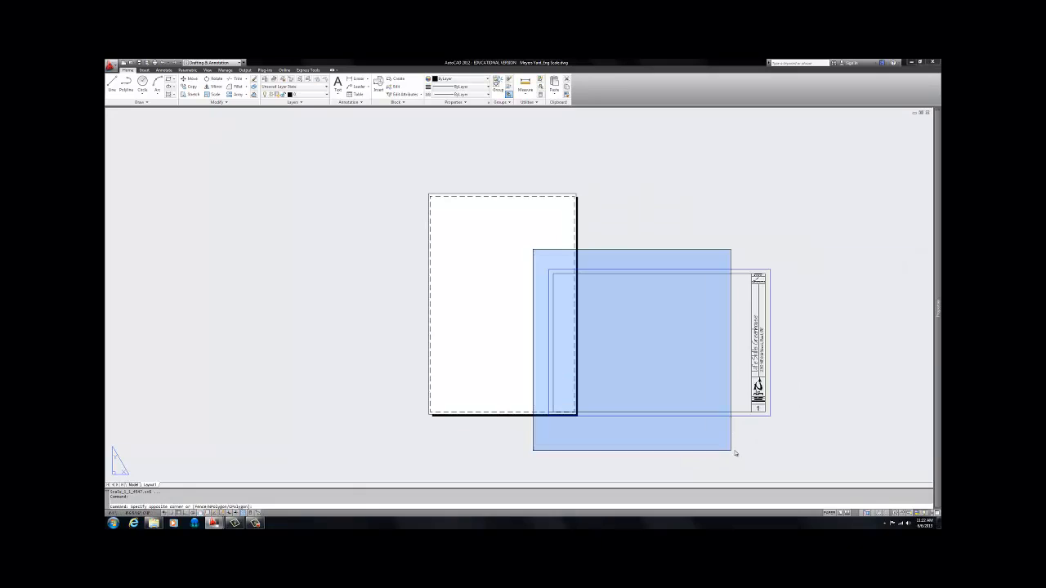
left_click(794, 442)
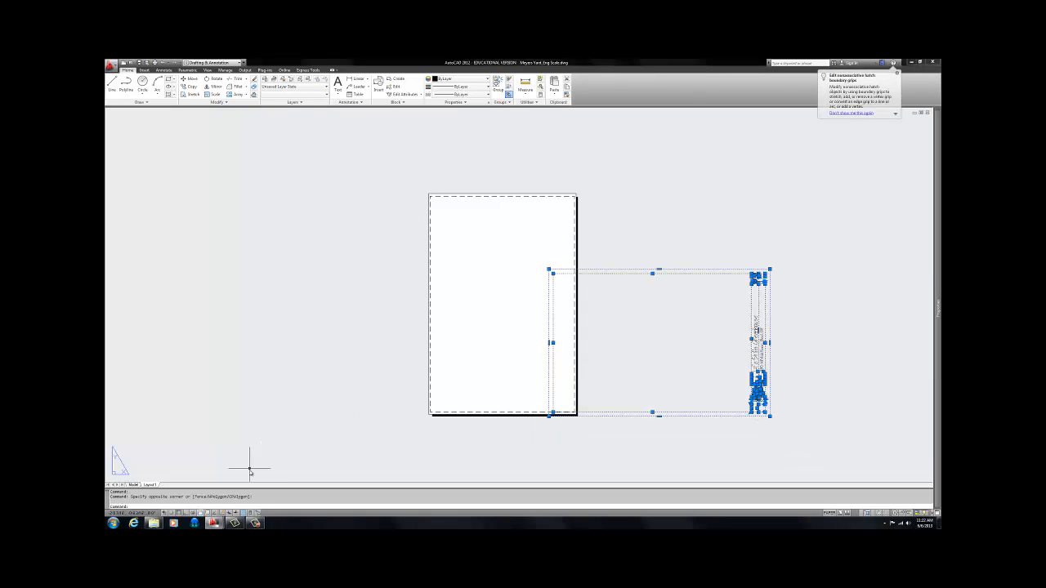
left_click(187, 513)
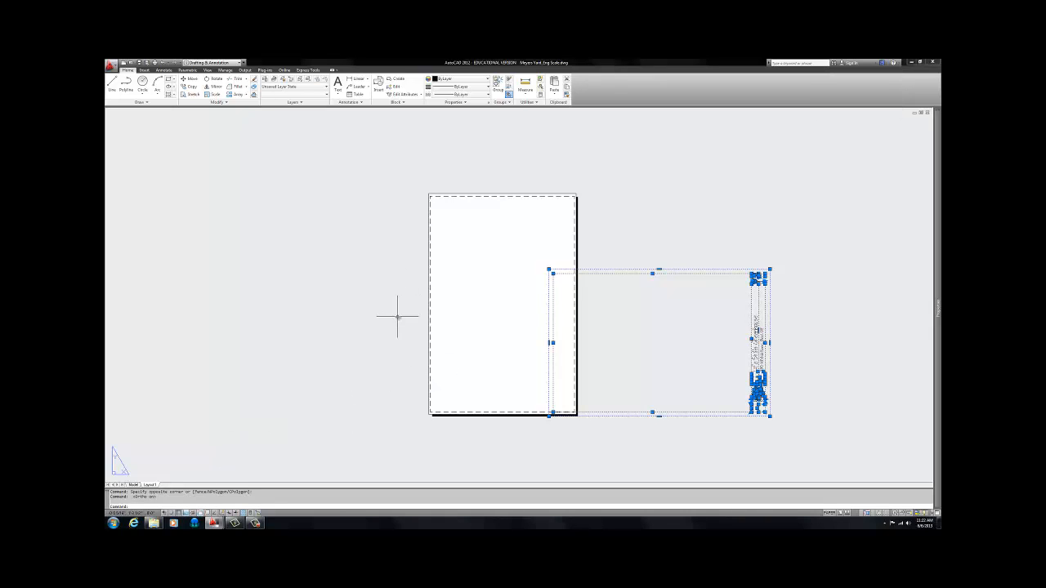
type("o")
key("Return")
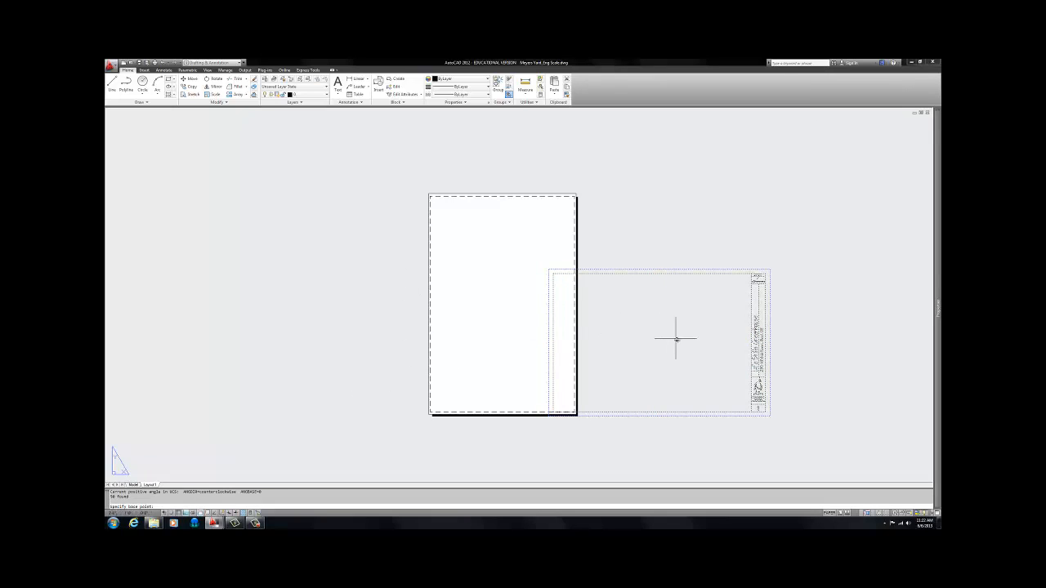
left_click(647, 346)
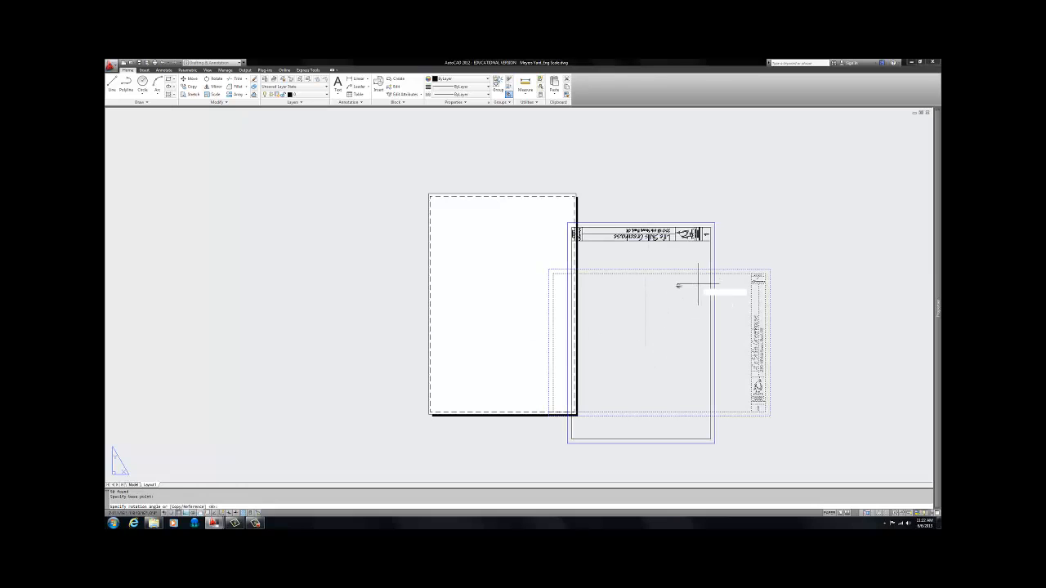
left_click(541, 464)
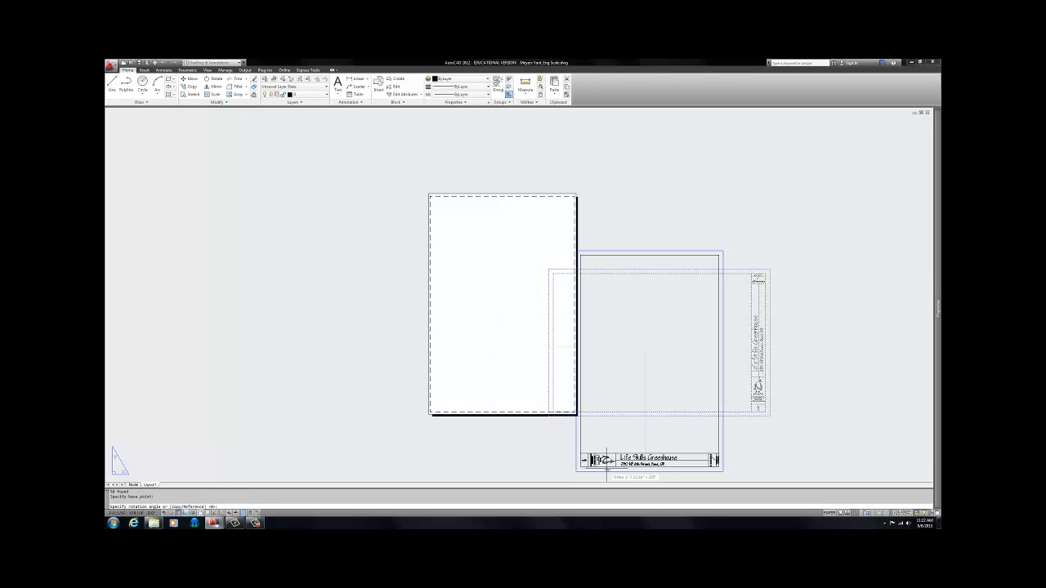
key("Escape")
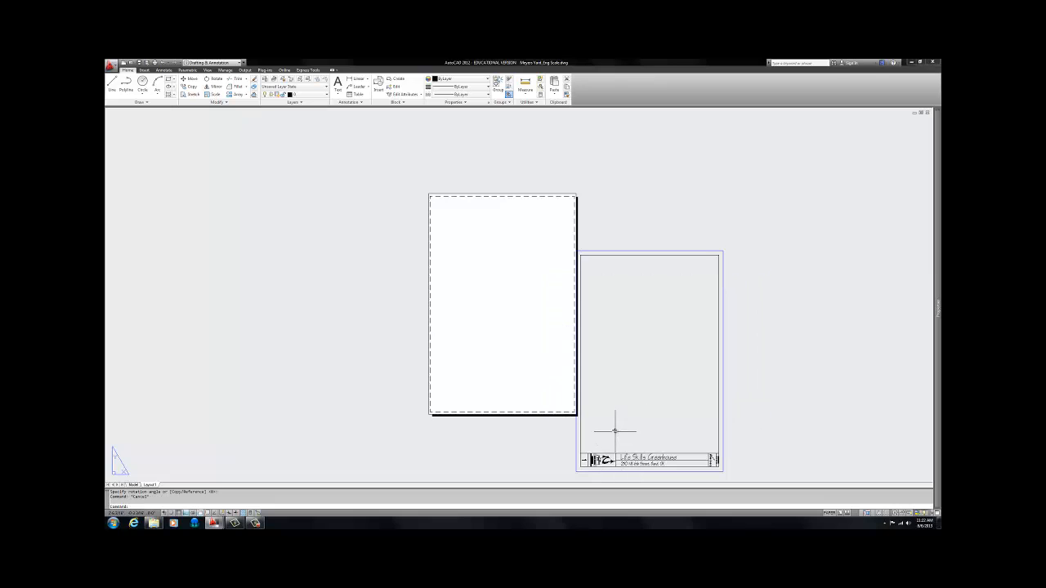
Move the whole title block by its lower-right corner onto the sheet's lower-right corner, with Ortho and object snap turned off
middle_click_drag(558, 303, 526, 260)
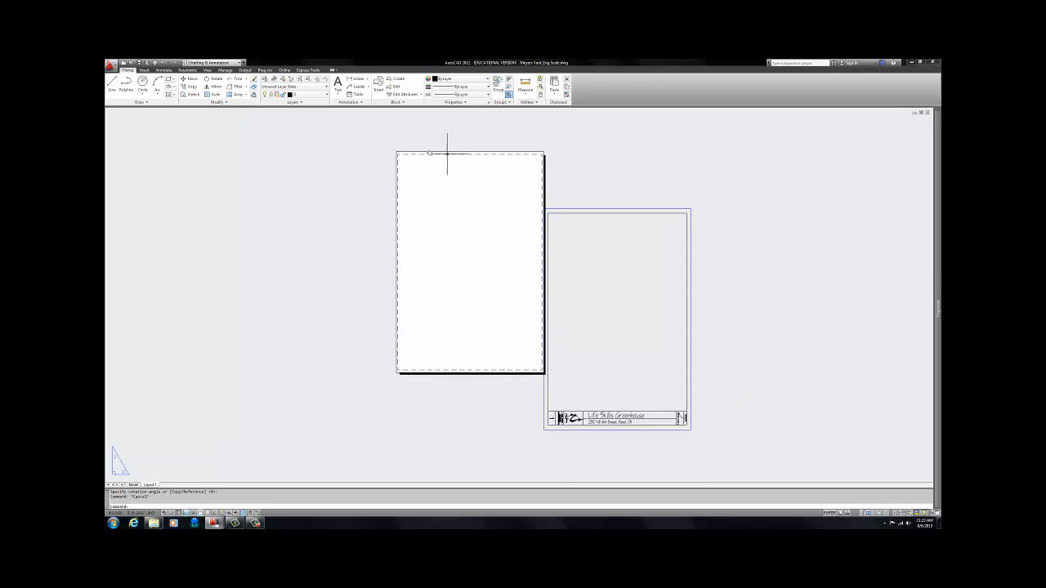
left_click(522, 196)
left_click(726, 441)
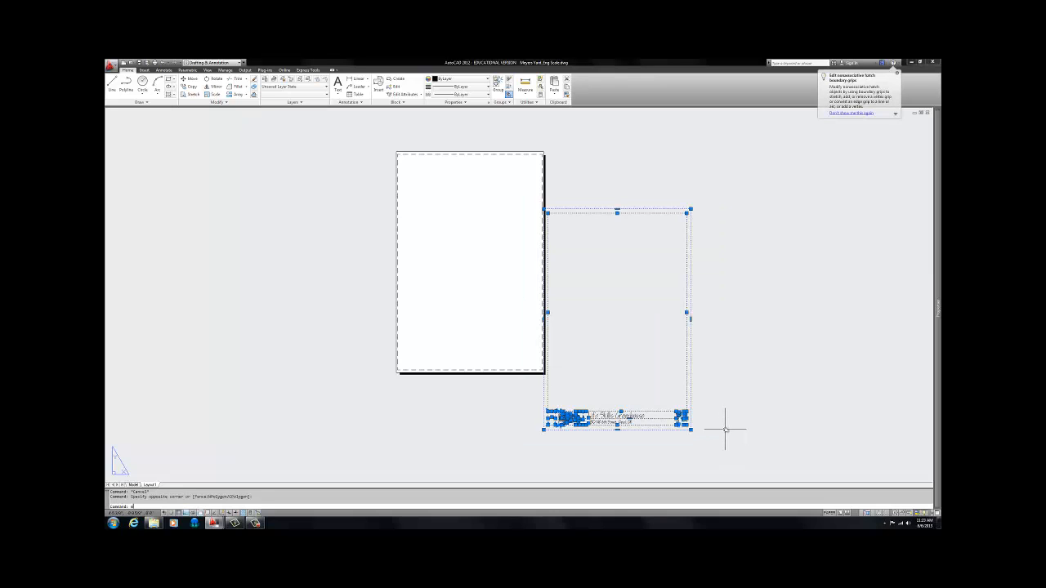
key("Return")
left_click(690, 429)
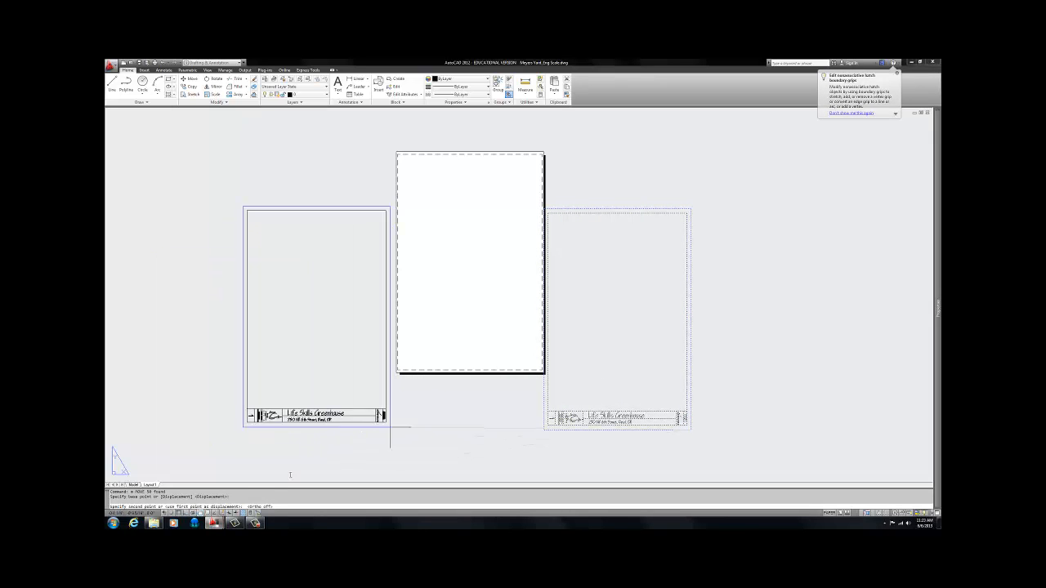
key("F8")
key("F3")
scroll(534, 390, "up", 5)
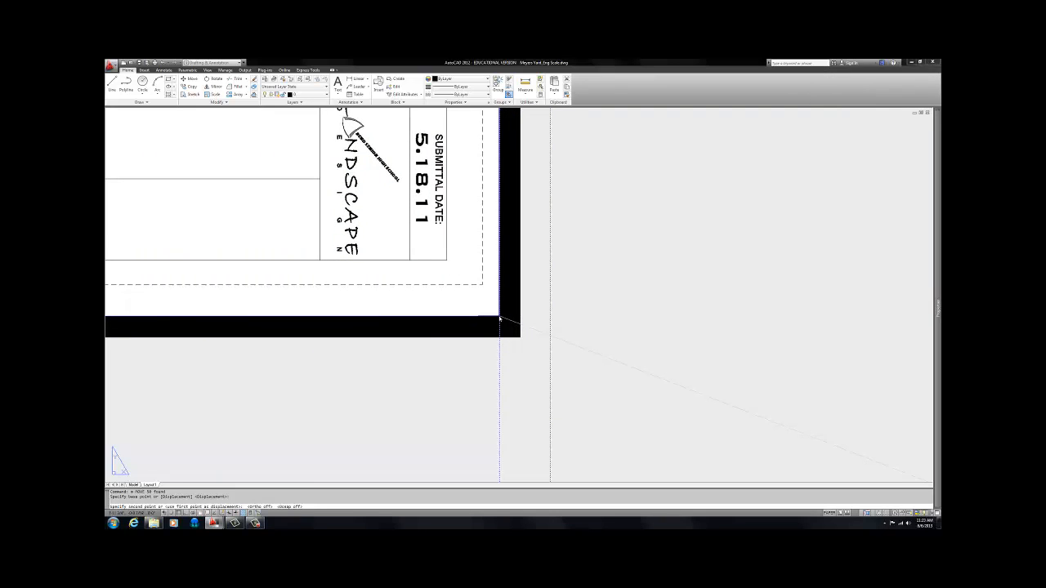
left_click(500, 318)
scroll(499, 319, "down", 5)
scroll(498, 318, "down", 6)
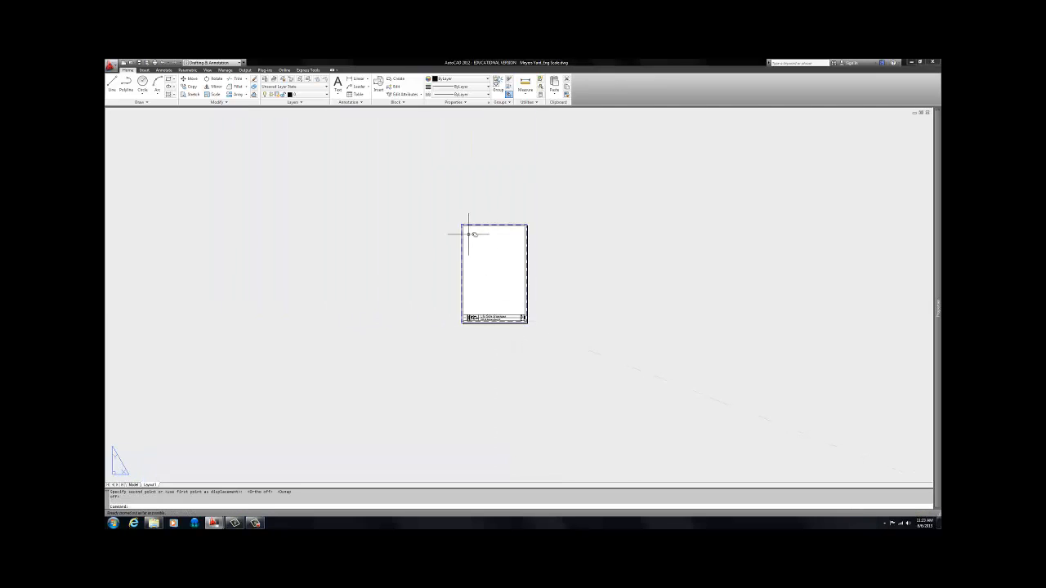
Change the submittal date in the title block to 6.6.2013
scroll(471, 231, "up", 5)
middle_click_drag(513, 384, 509, 320)
scroll(505, 313, "up", 4)
middle_click_drag(520, 368, 462, 344)
scroll(727, 347, "up", 2)
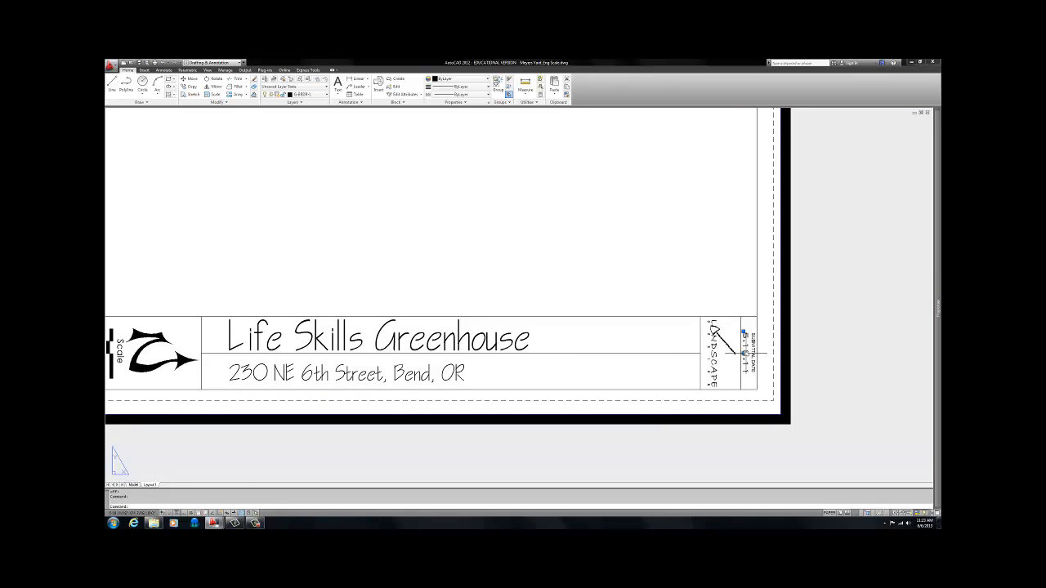
double_click(746, 353)
key("Delete")
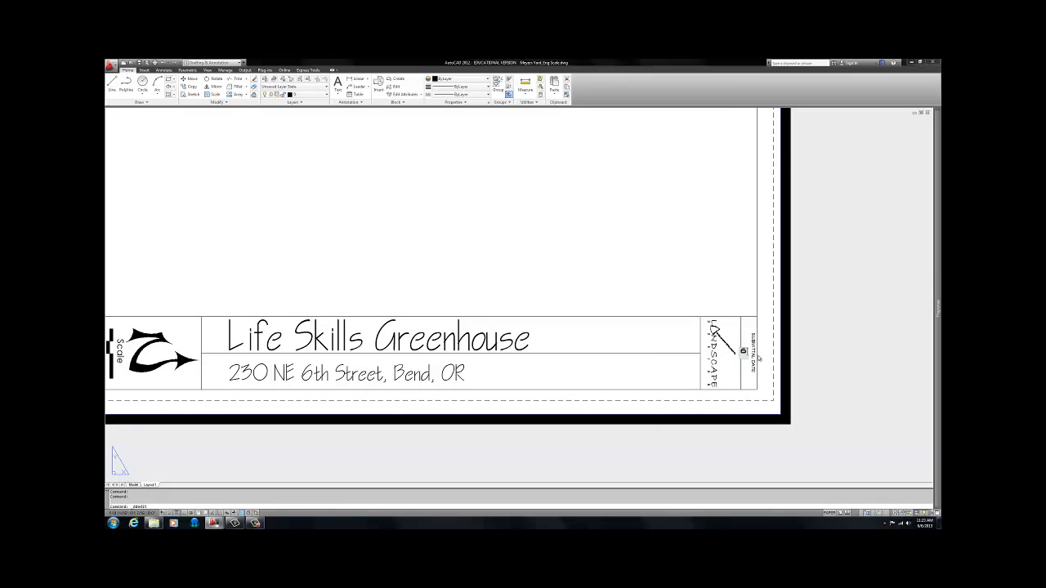
type("6.6.2013")
left_click(811, 333)
key("Escape")
Replace the project title "Life Skills Greenhouse" in the title block with the client's project name
double_click(408, 344)
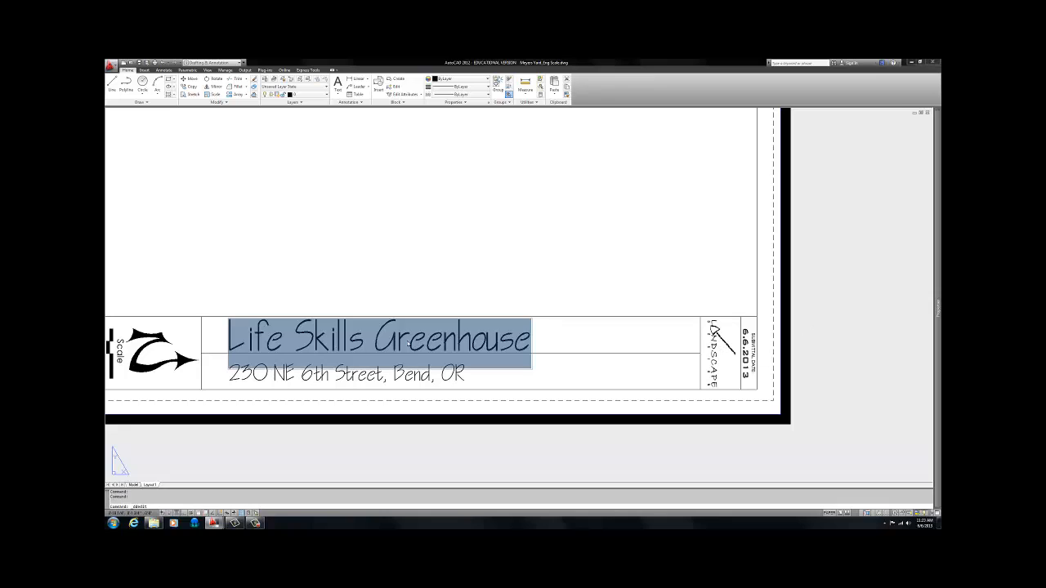
type("Meyers")
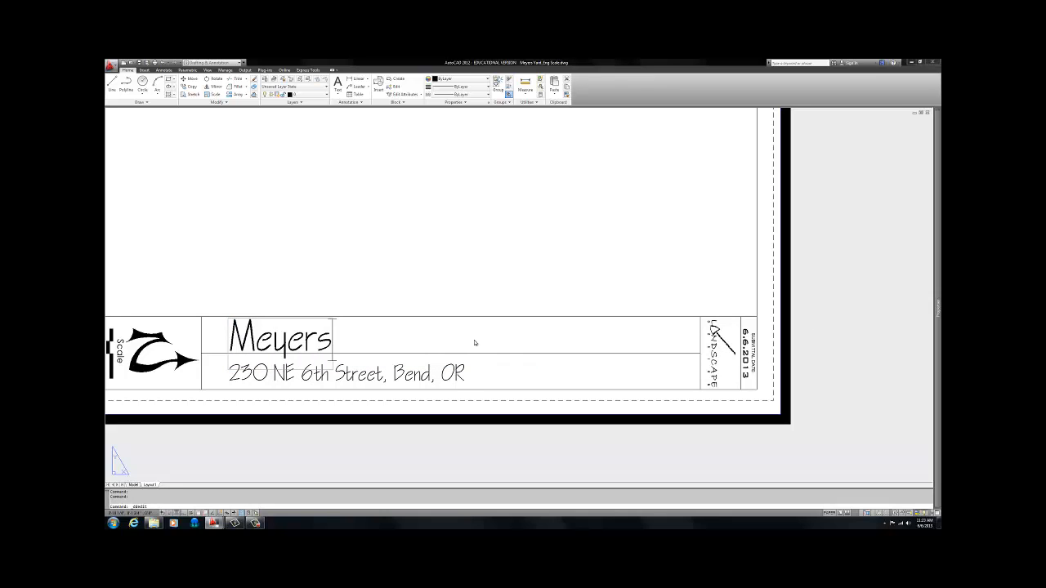
type("' Pad")
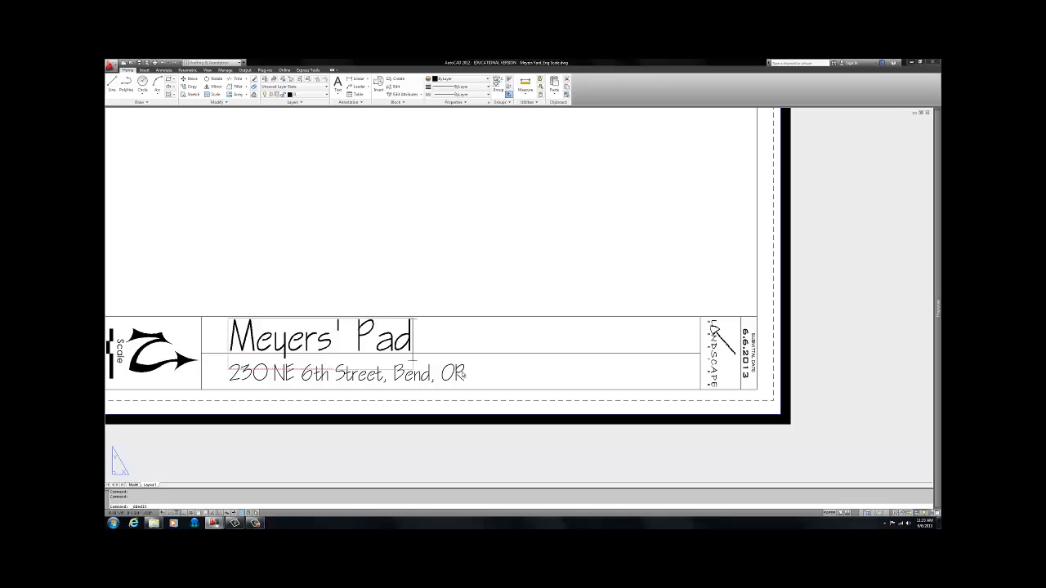
key("Return")
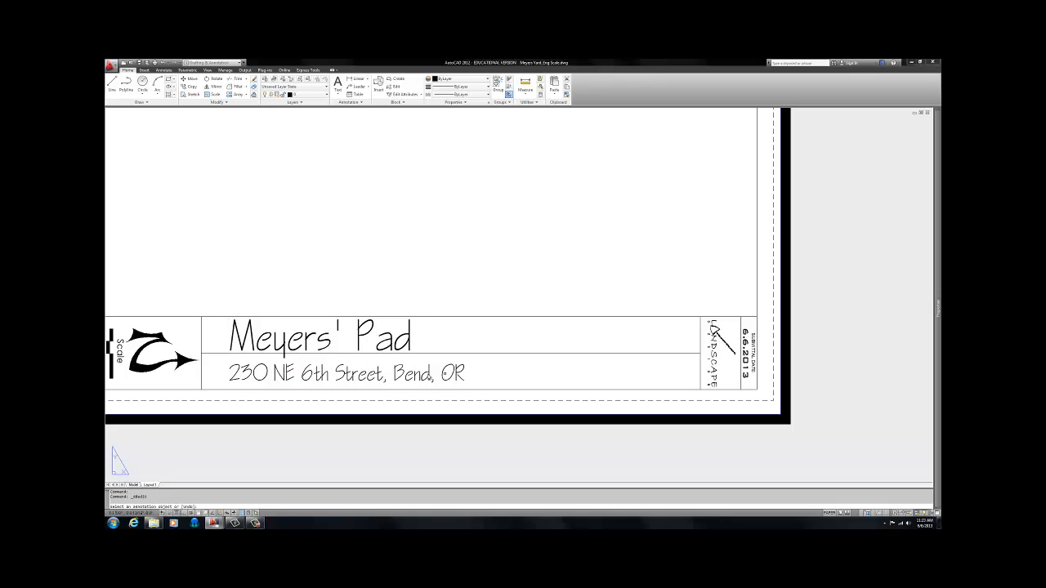
Replace the street address under the project title with the client's street address, keeping the city and state, and finish text editing
left_click(349, 373)
left_click_drag(273, 375, 229, 375)
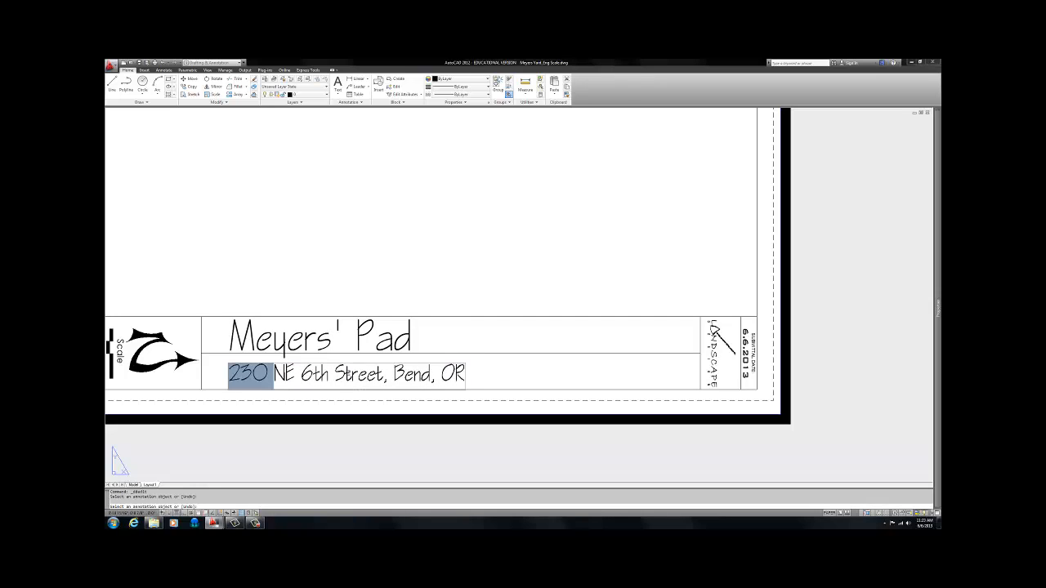
left_click_drag(384, 374, 224, 375)
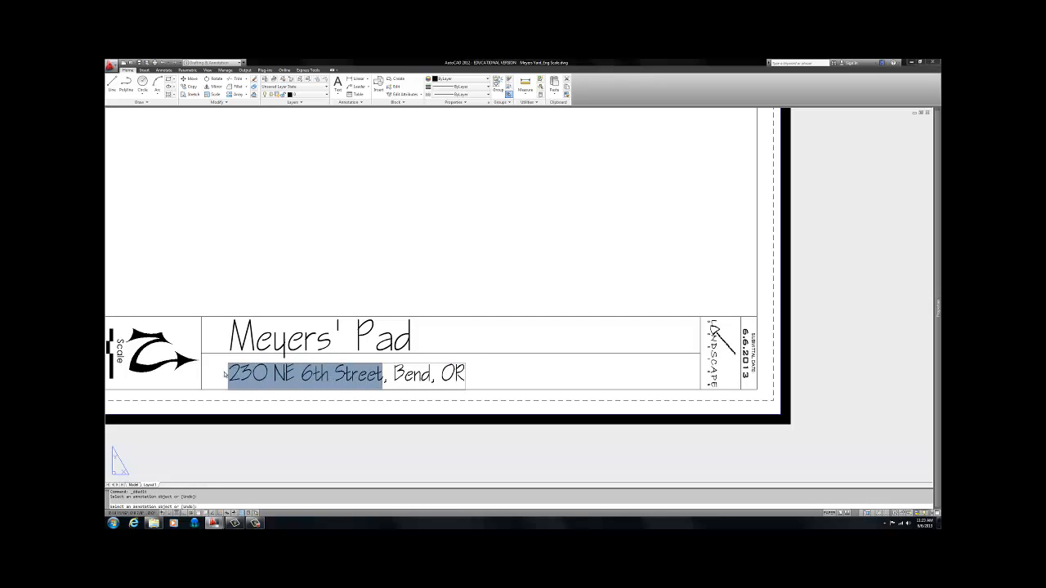
type("123")
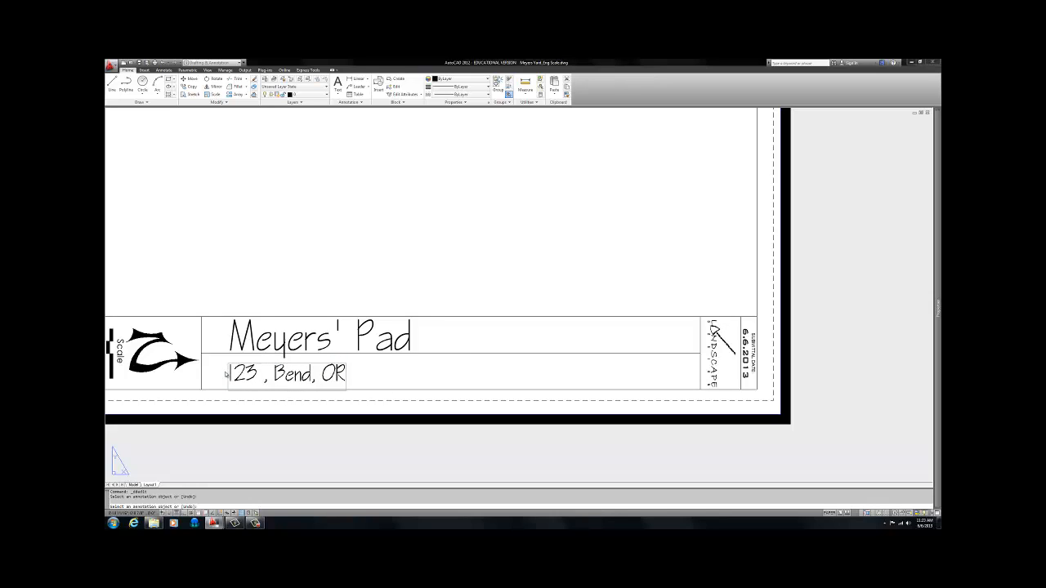
type(" Aw")
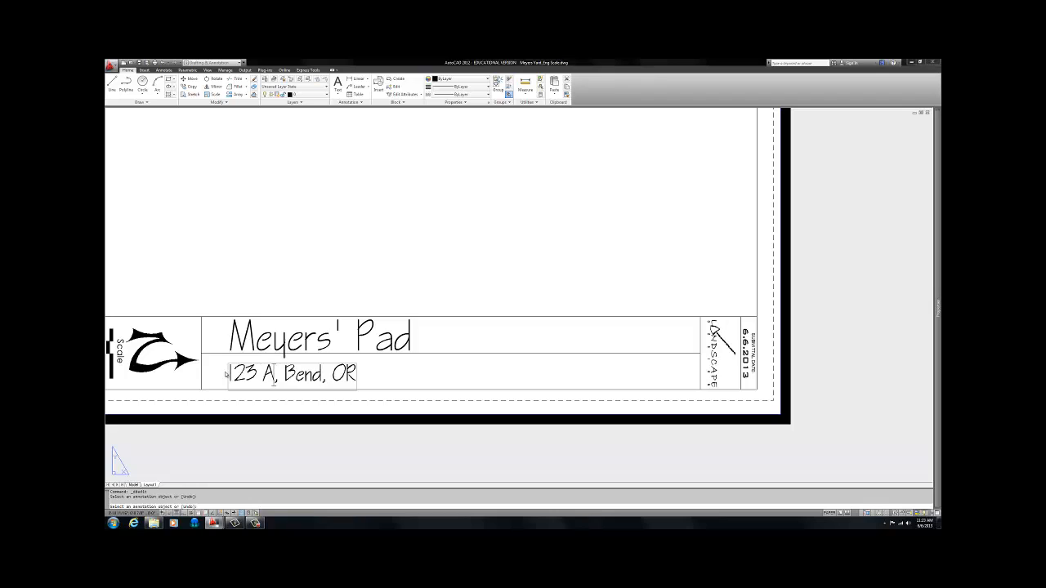
type("esome")
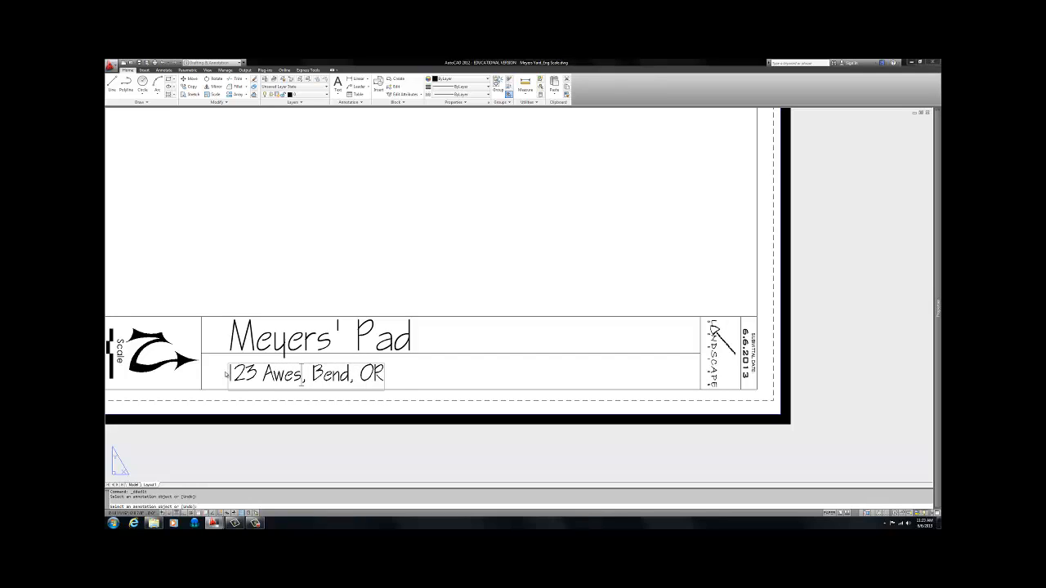
type(" Drive")
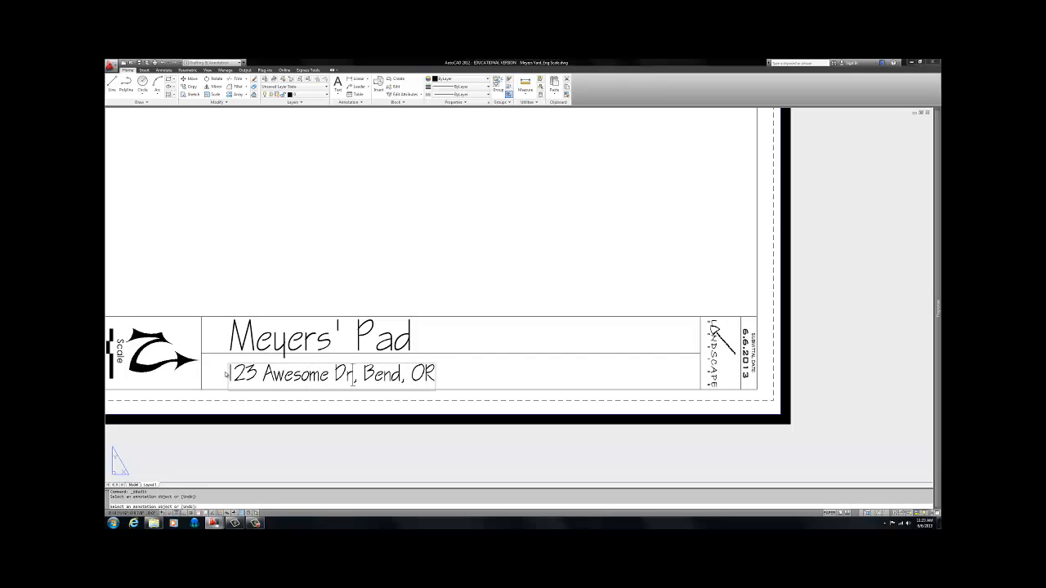
left_click(420, 450)
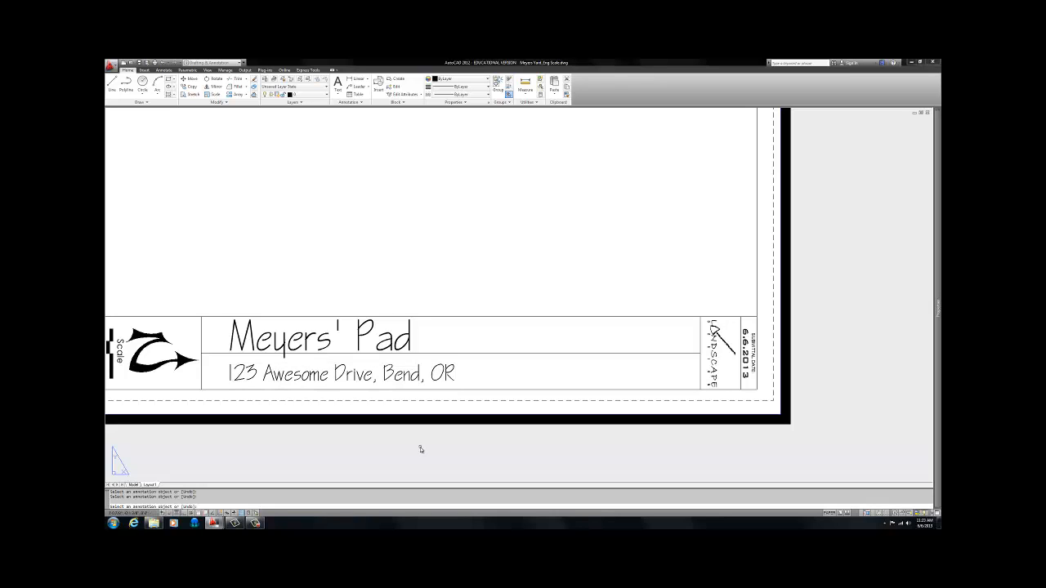
scroll(418, 447, "down", 4)
key("Escape")
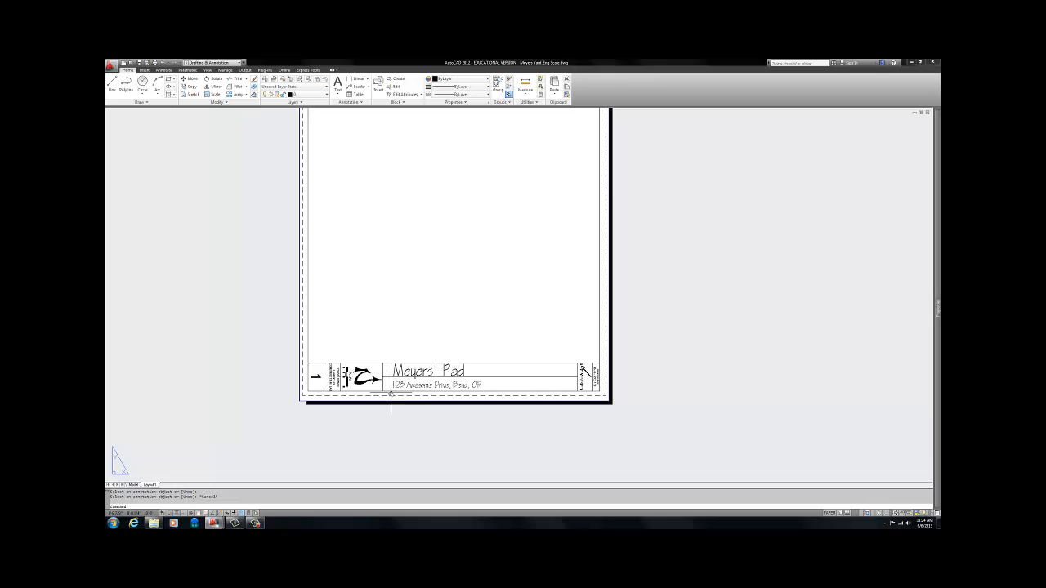
scroll(375, 401, "up", 2)
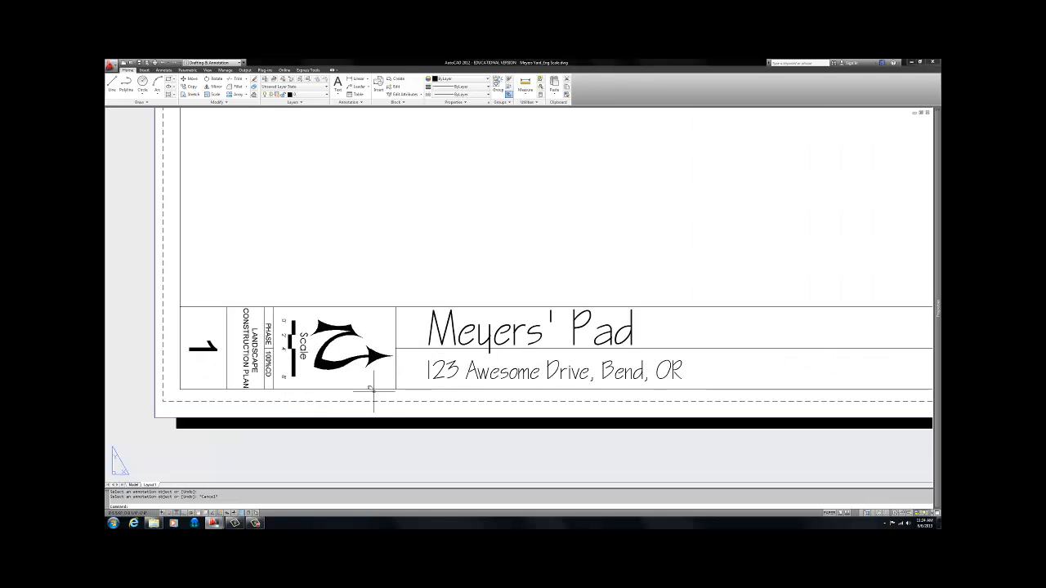
scroll(373, 351, "down", 5)
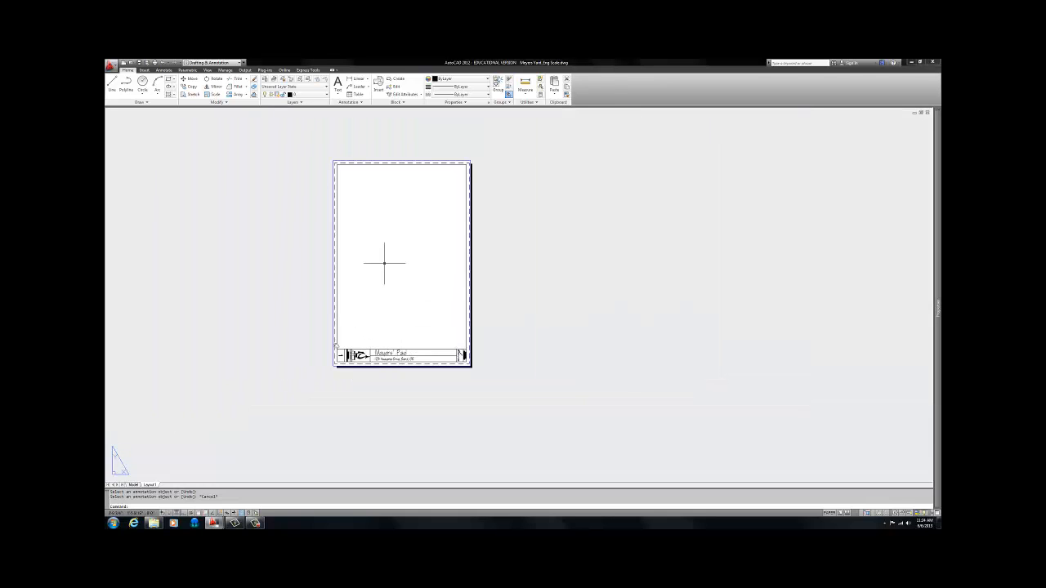
scroll(345, 362, "up", 4)
scroll(311, 373, "down", 3)
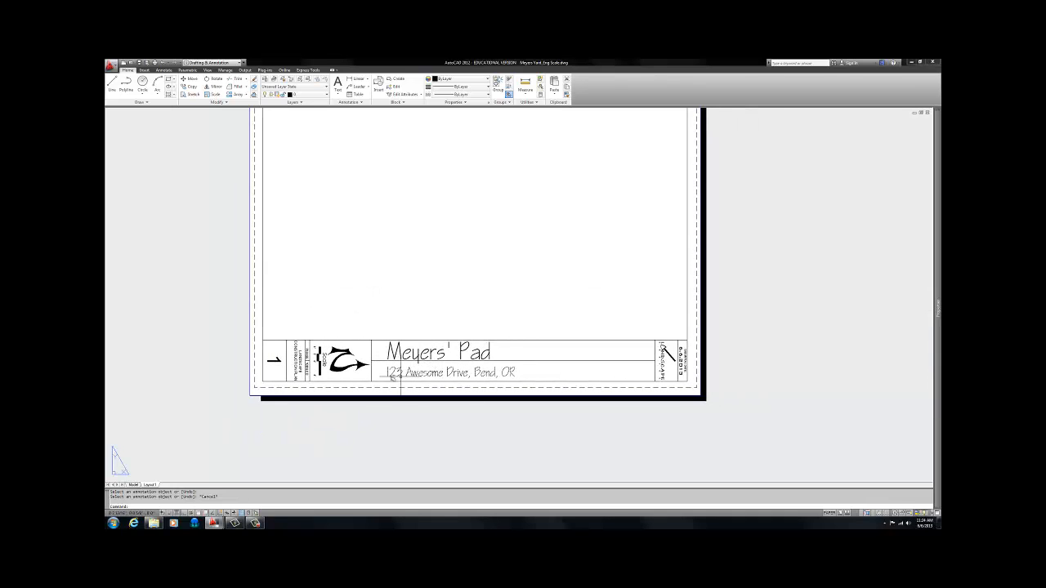
Make the defpoints layer current and create a rectangular viewport filling the area inside the border above the title strip
left_click(321, 95)
scroll(343, 215, "down", 5)
middle_click_drag(355, 198, 343, 264)
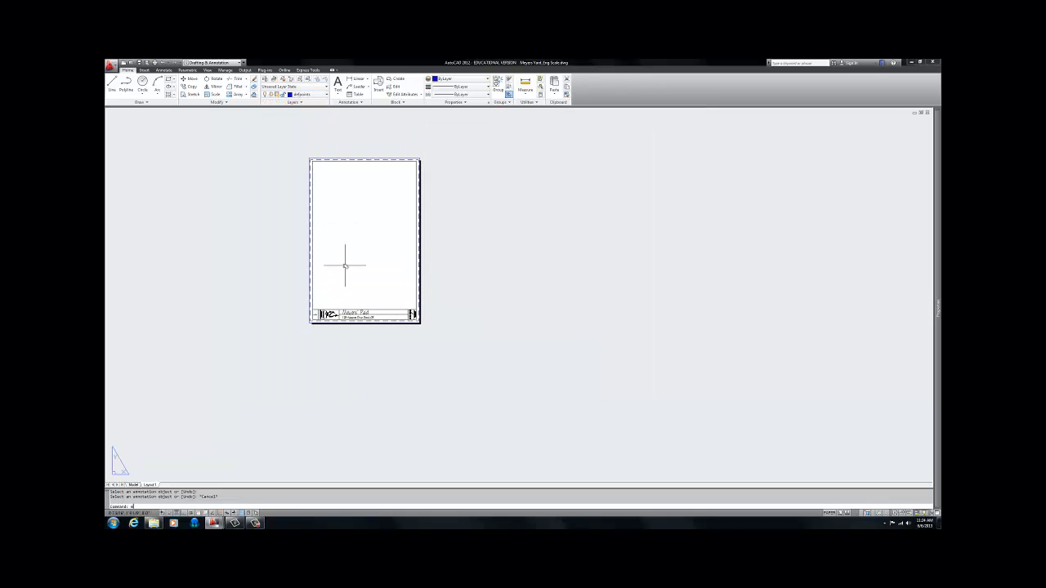
type("mv")
key("Return")
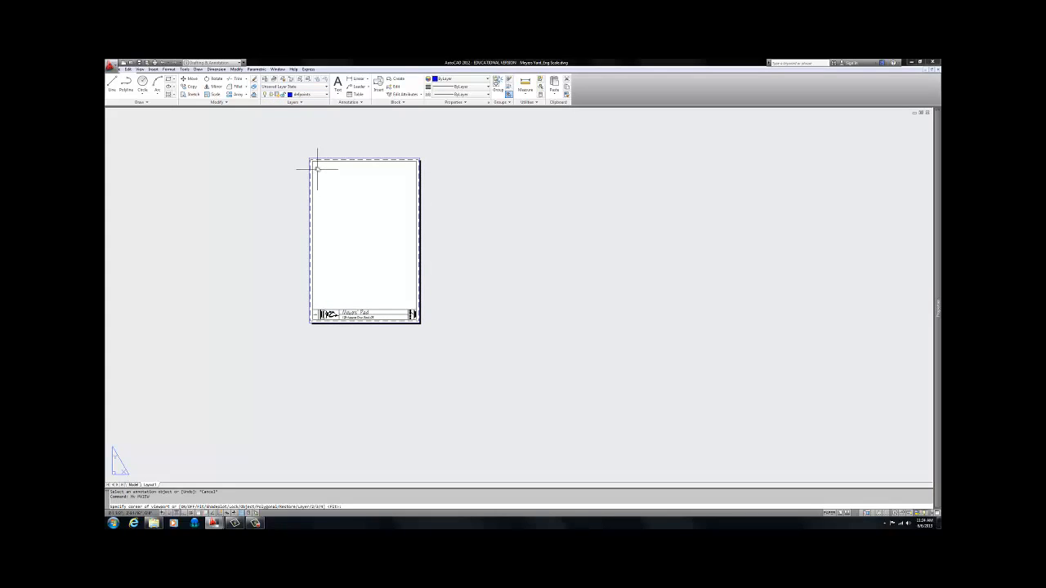
left_click(315, 165)
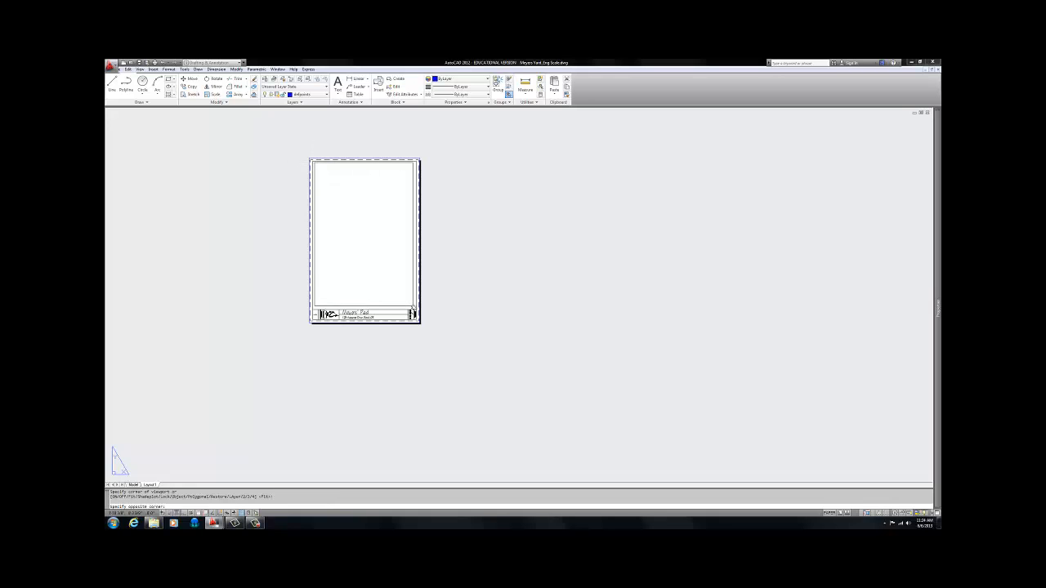
left_click(414, 308)
Select the new yard plan viewport and set its standard scale to 1:8 after trying 1:16
scroll(384, 276, "up", 2)
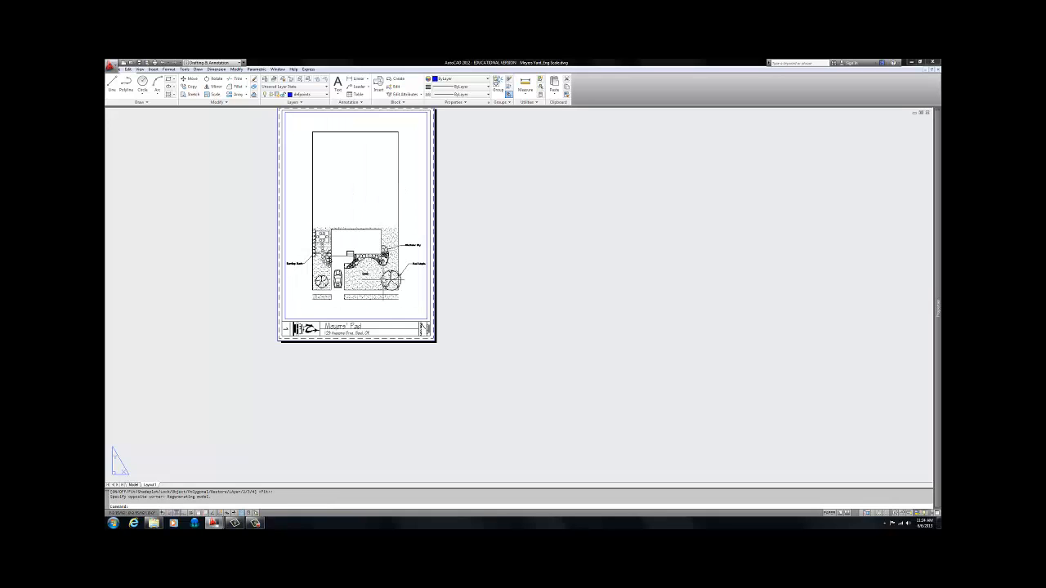
middle_click_drag(383, 280, 445, 298)
scroll(447, 297, "up", 2)
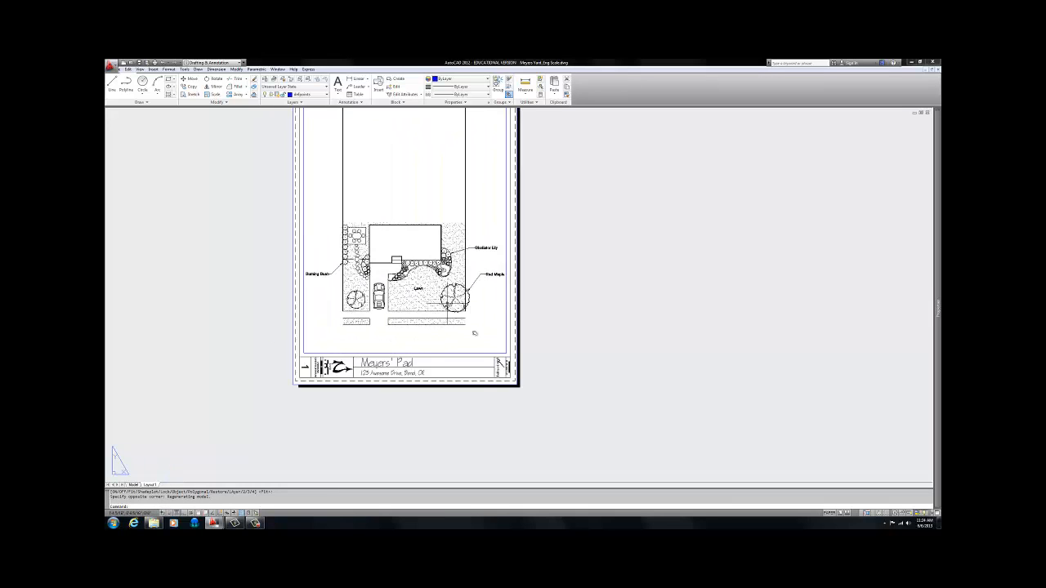
middle_click_drag(475, 333, 523, 386)
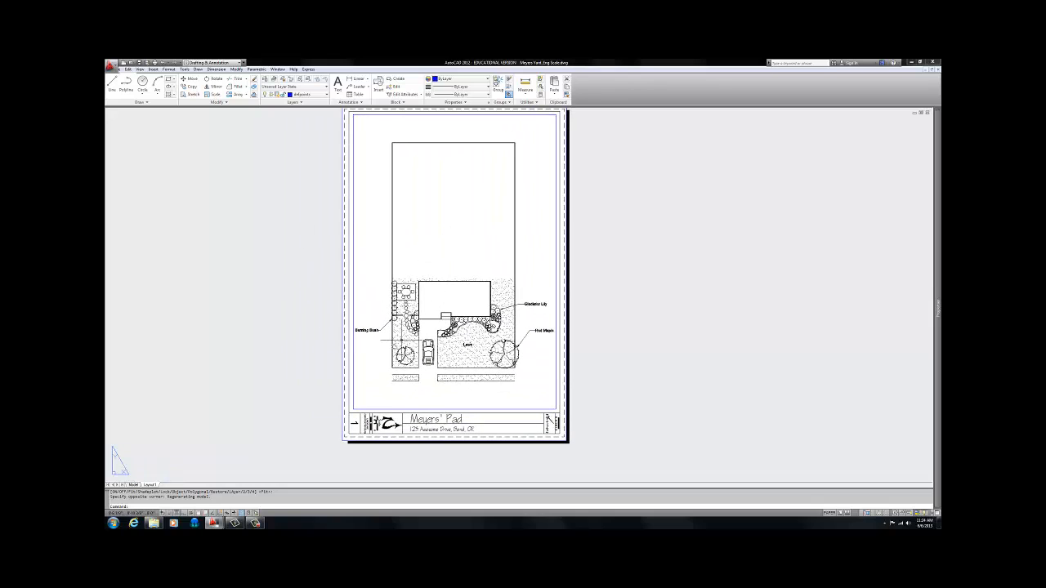
left_click(538, 408)
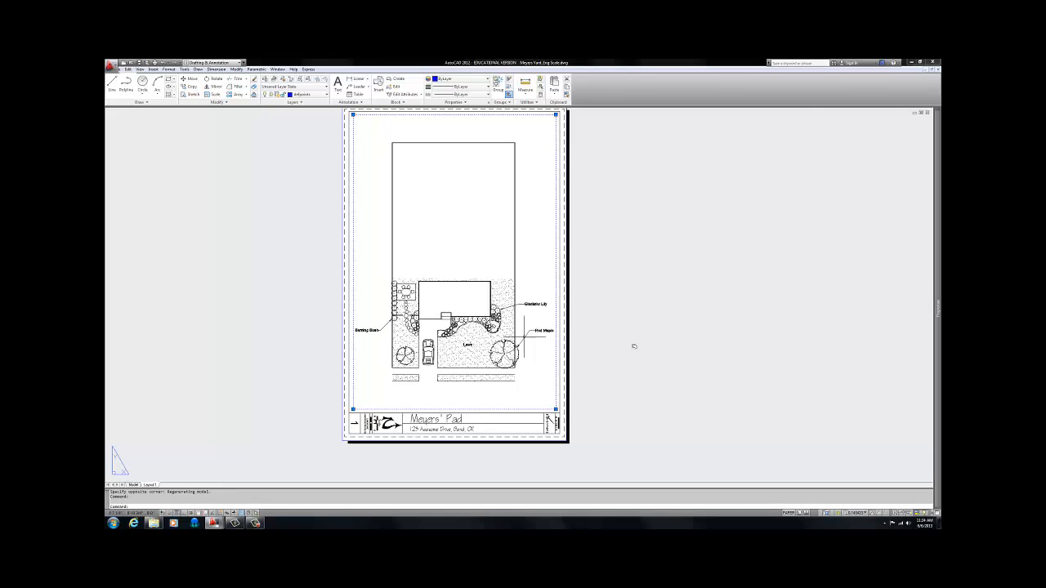
mouse_move(931, 346)
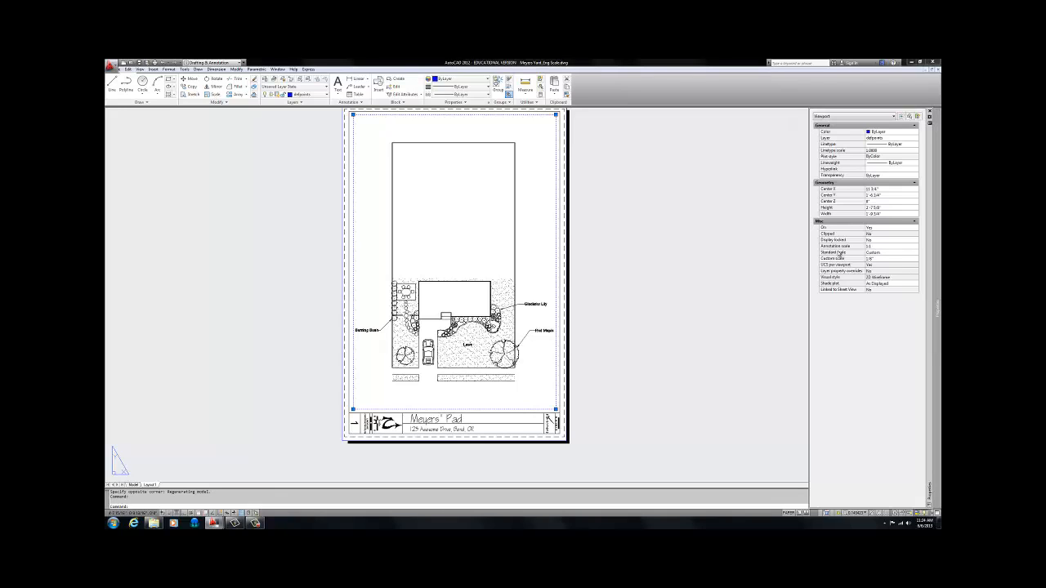
left_click(883, 254)
left_click(913, 254)
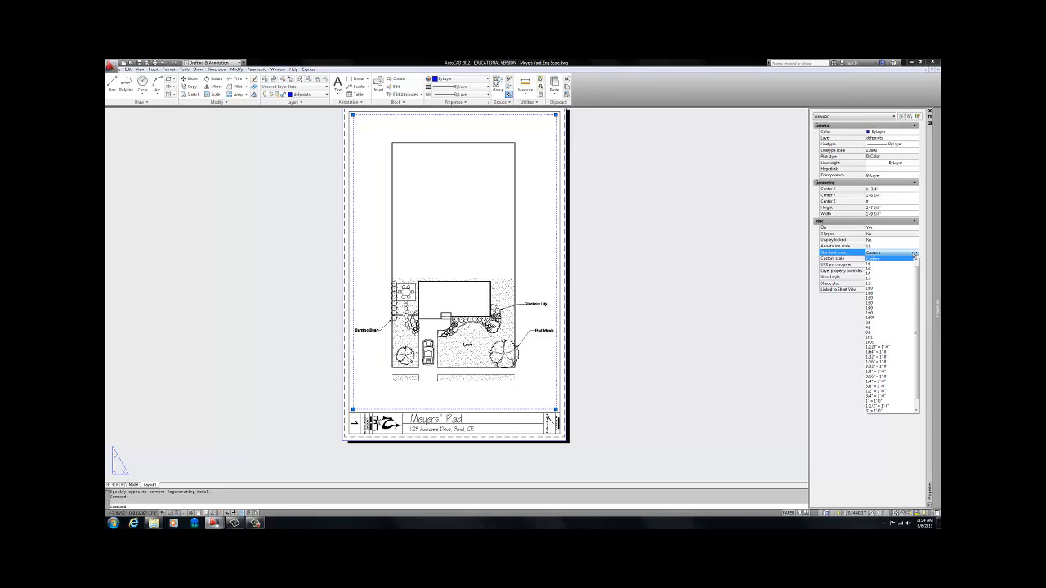
left_click_drag(916, 276, 916, 270)
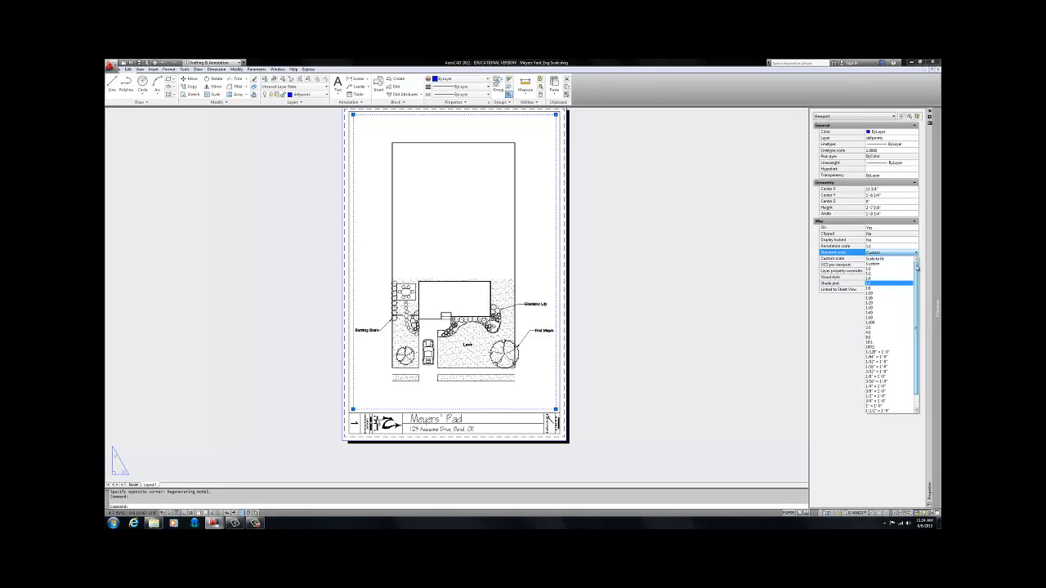
left_click(877, 296)
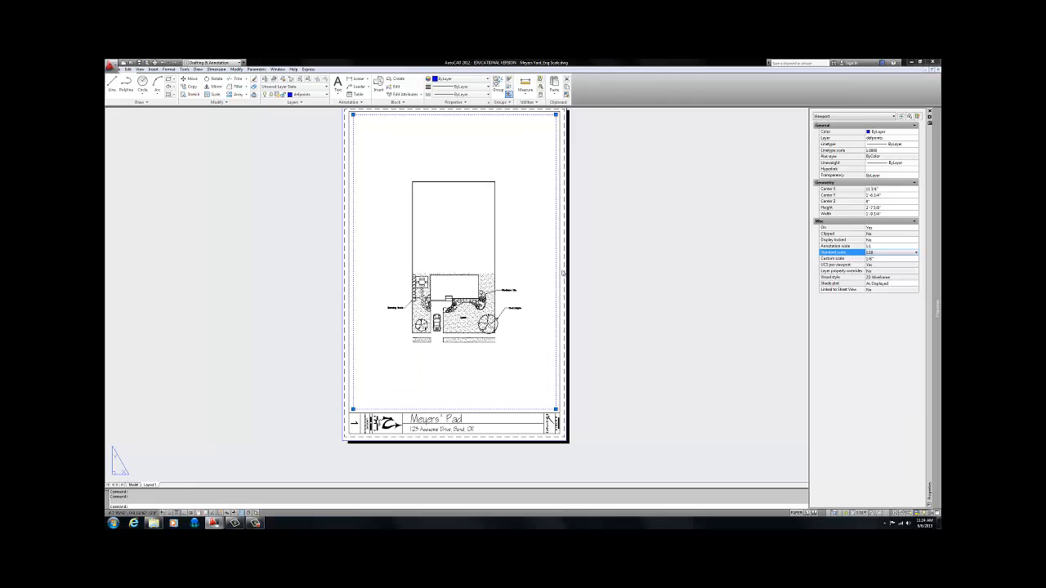
left_click(895, 252)
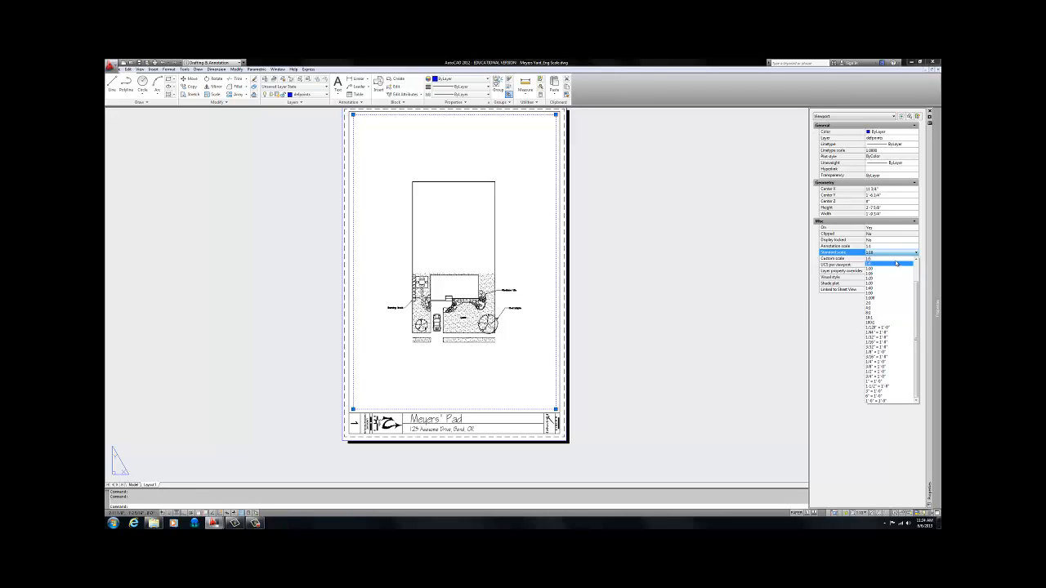
left_click(896, 263)
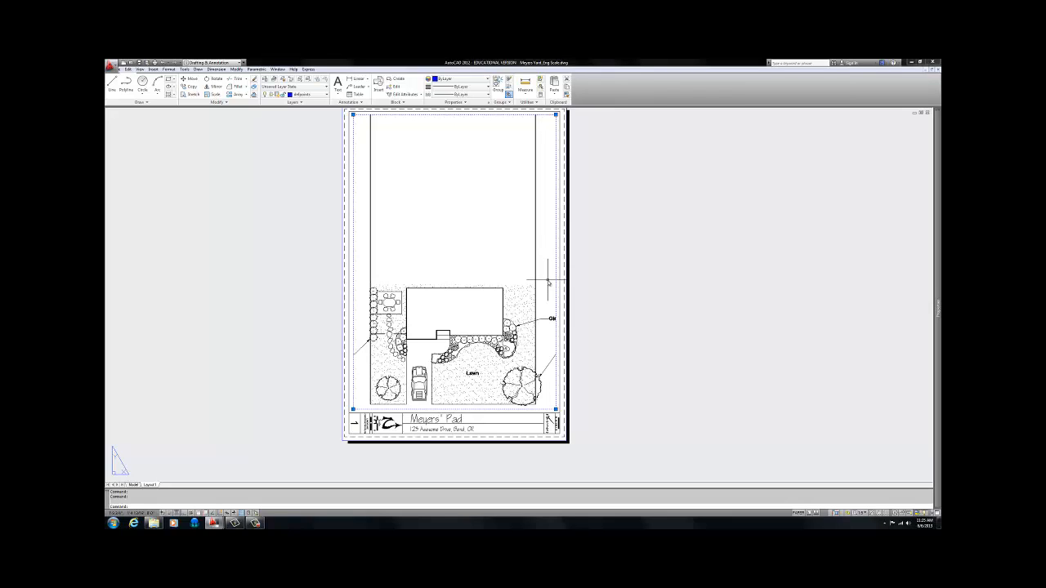
Activate the yard plan viewport, shift the plan slightly downward inside it, and return to paper space
double_click(547, 281)
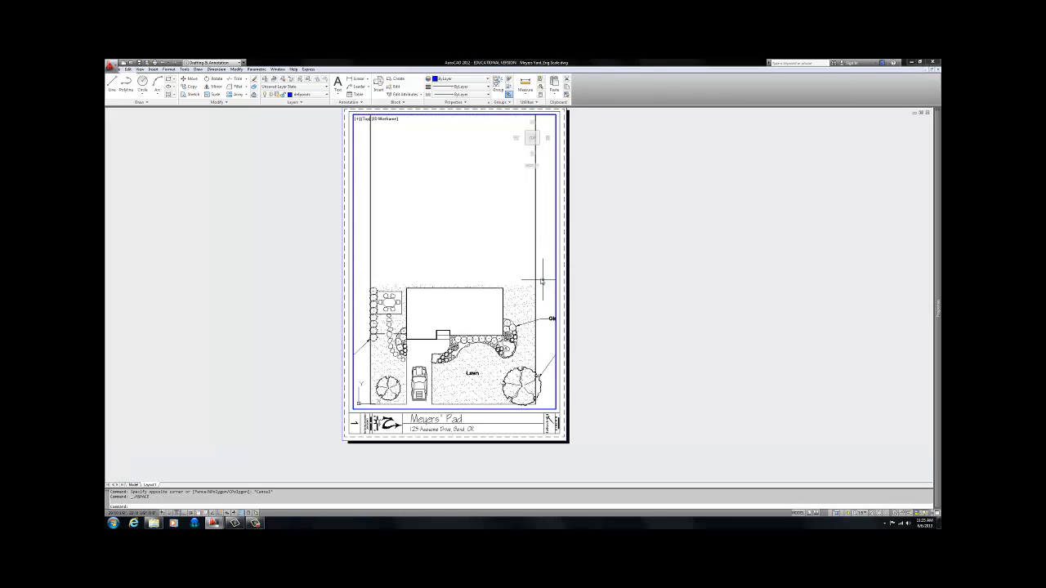
middle_click_drag(497, 280, 499, 293)
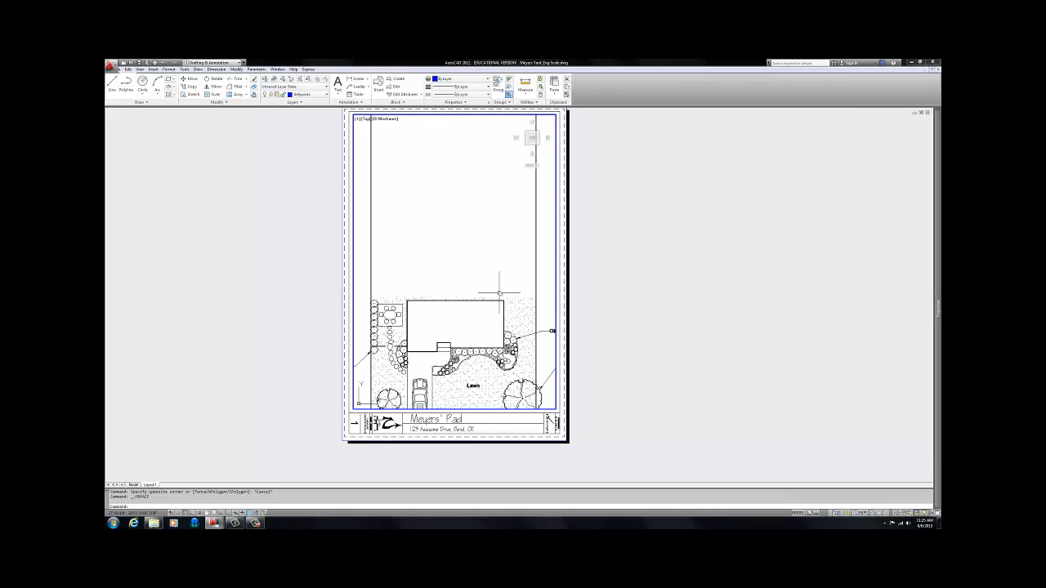
double_click(617, 284)
Stretch the viewport's upper right and lower left corners slightly outward toward the sheet border and title strip
scroll(568, 159, "up", 6)
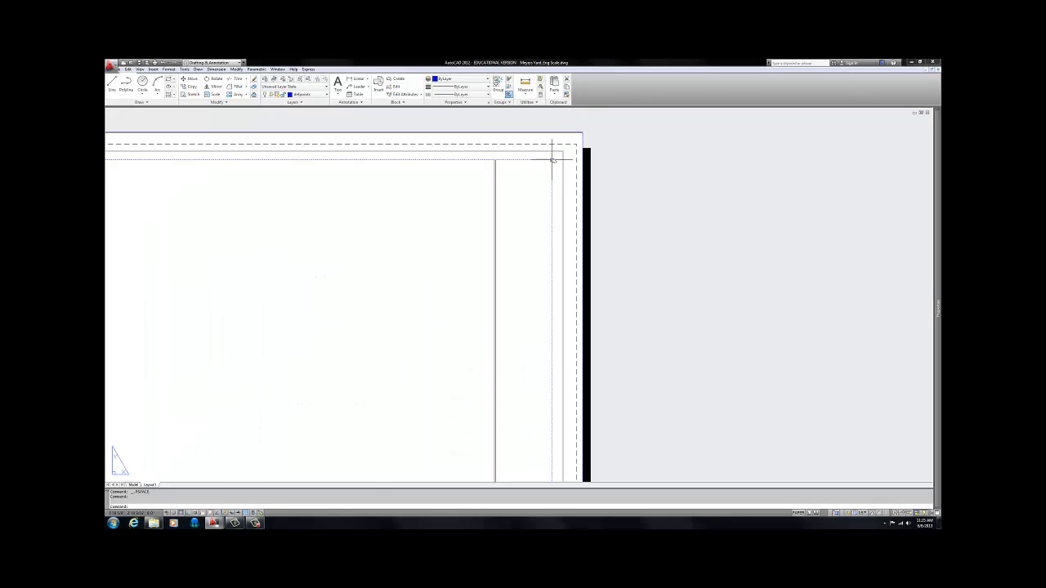
left_click(552, 158)
left_click(554, 158)
scroll(555, 157, "down", 6)
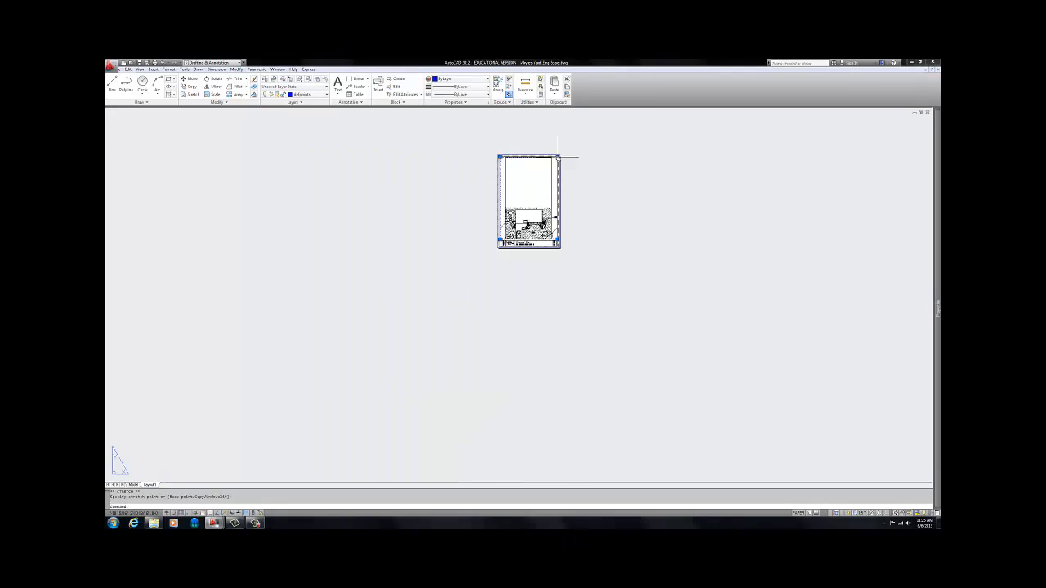
scroll(555, 222, "up", 6)
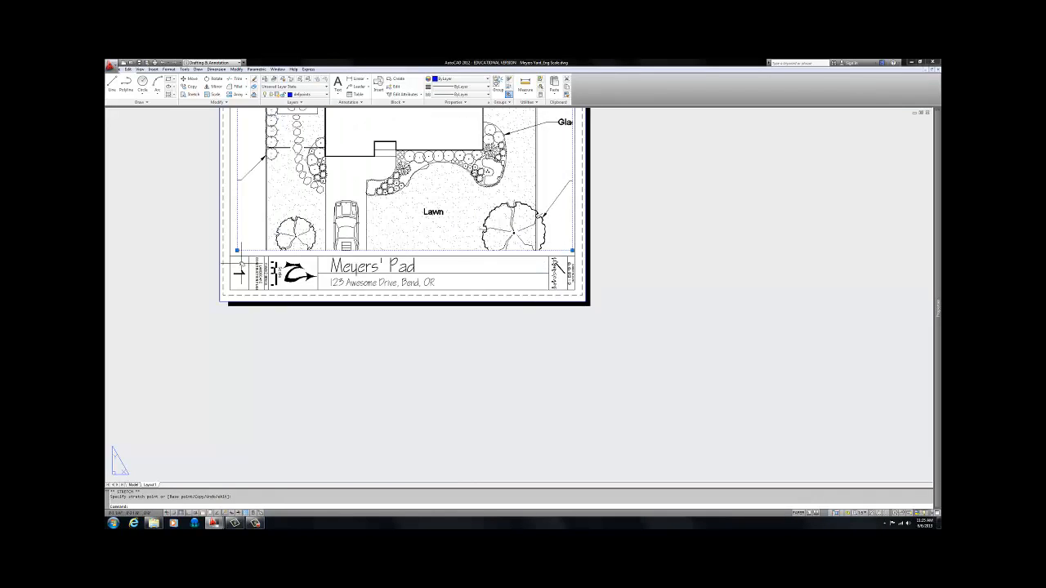
left_click(236, 251)
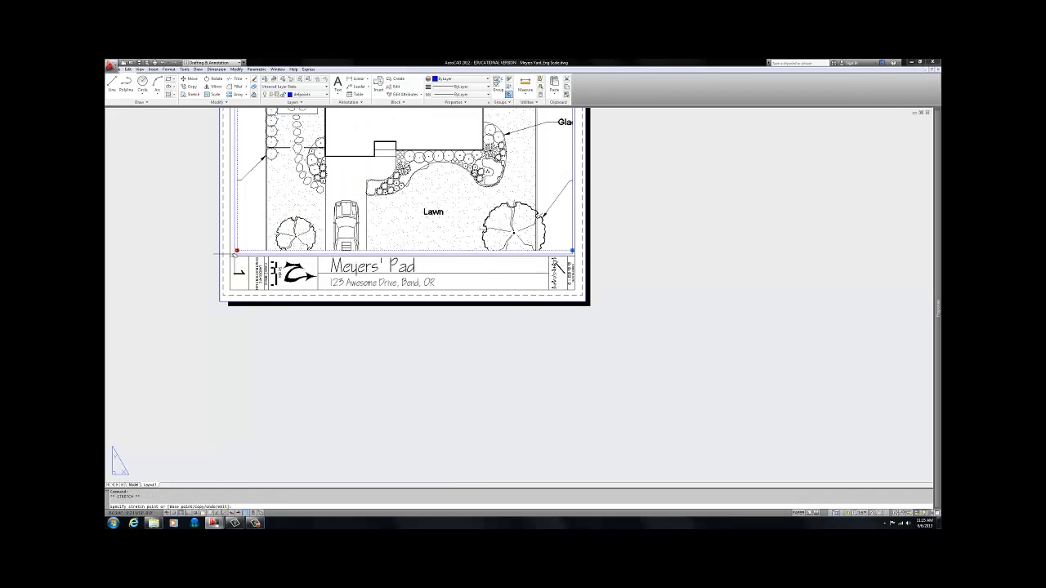
left_click(232, 256)
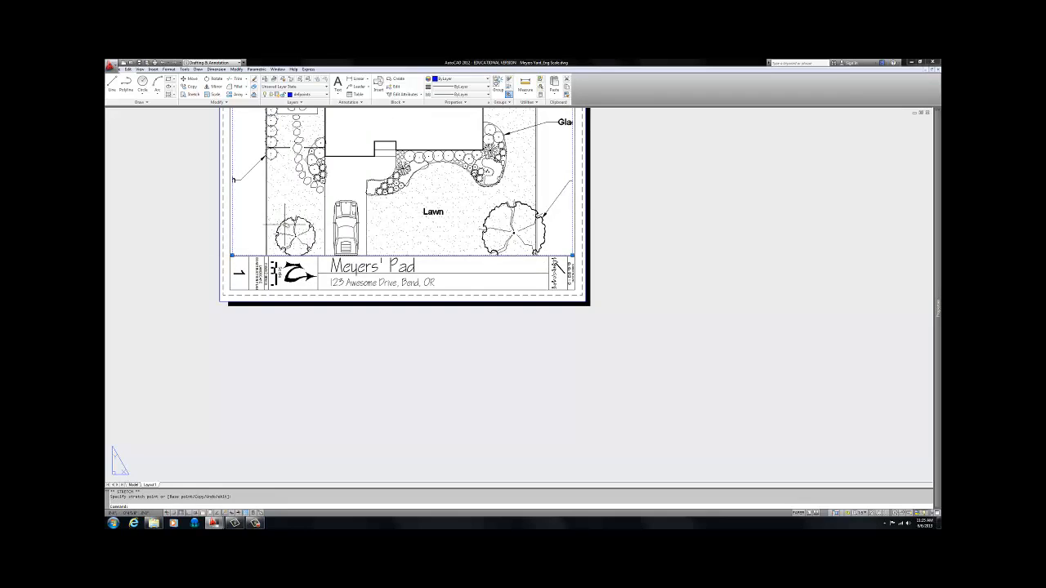
Set the enlarged viewport's standard scale to 1:8 and check how the plan fits on the sheet
scroll(380, 331, "down", 6)
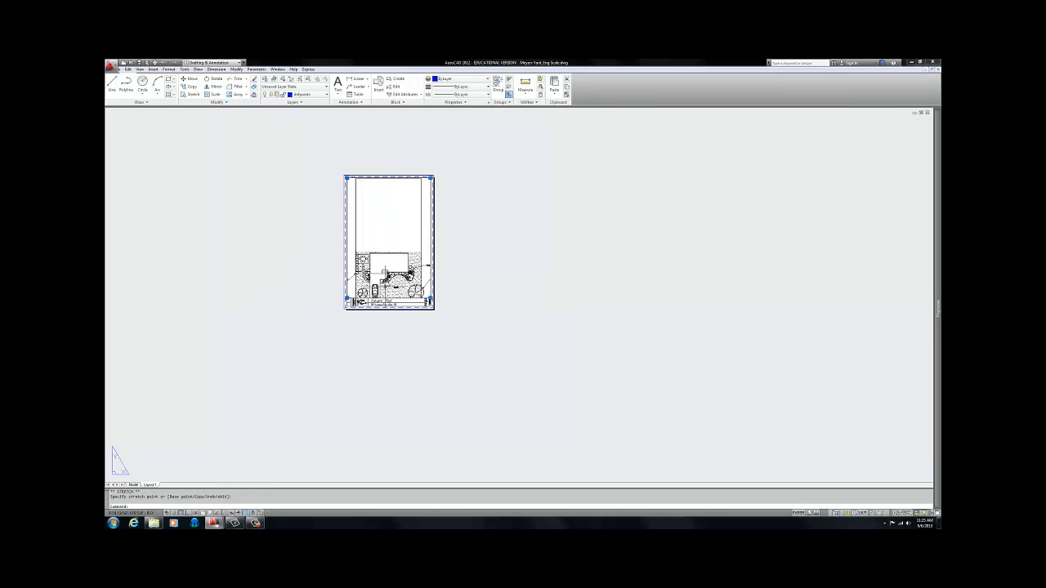
mouse_move(932, 260)
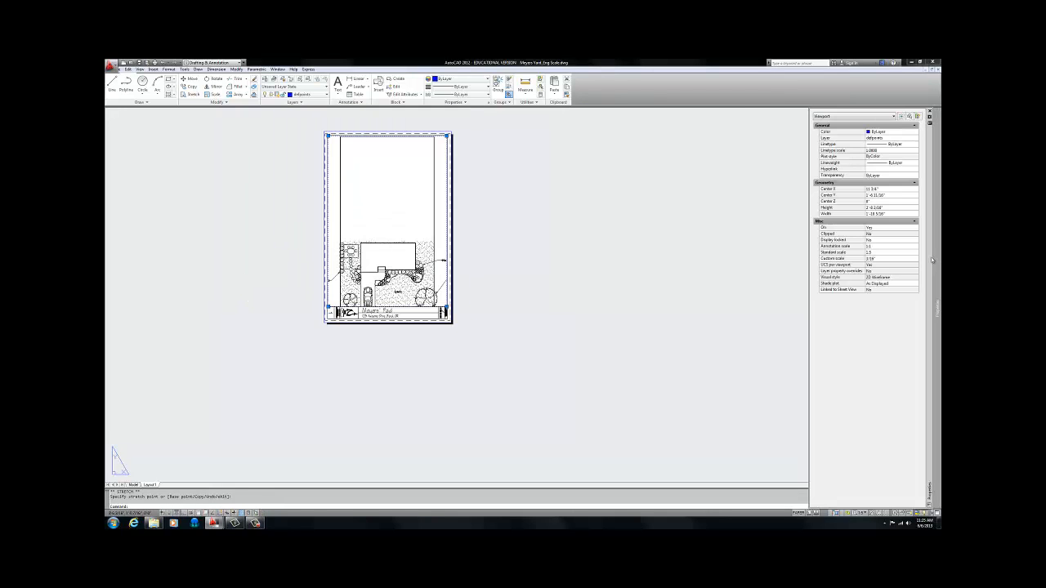
left_click(884, 255)
left_click(886, 255)
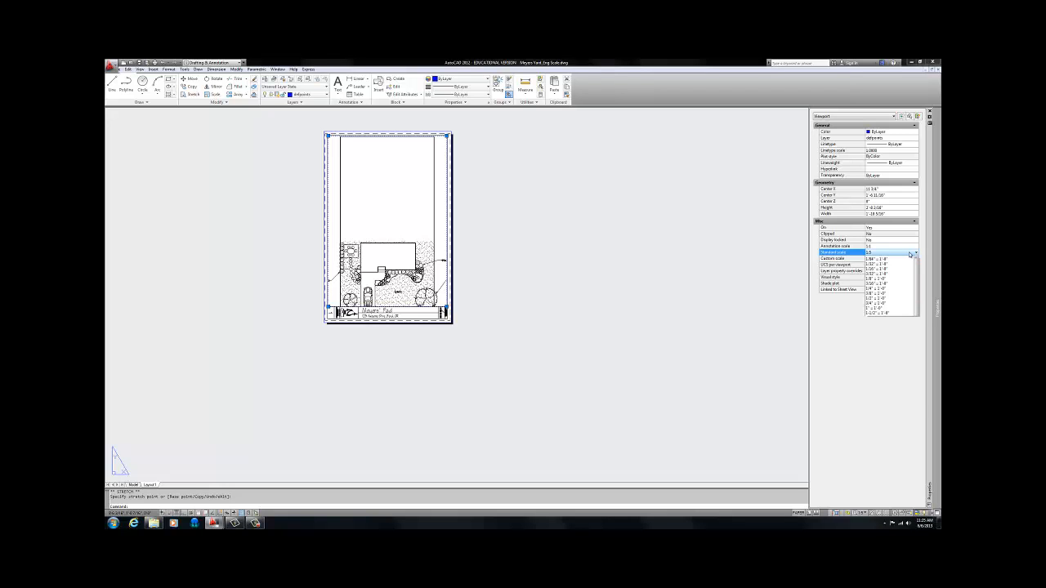
left_click(890, 274)
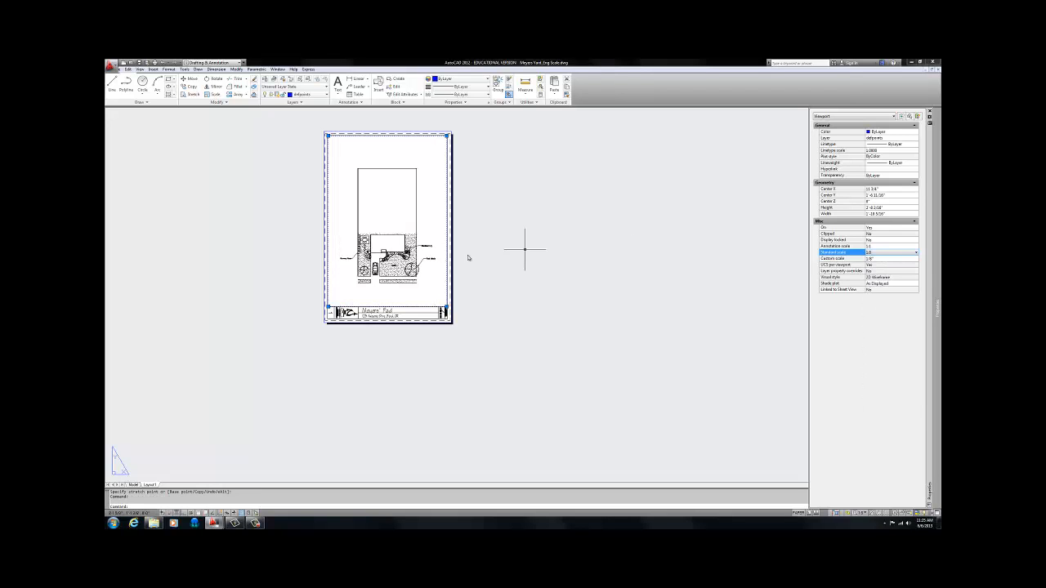
scroll(466, 250, "up", 6)
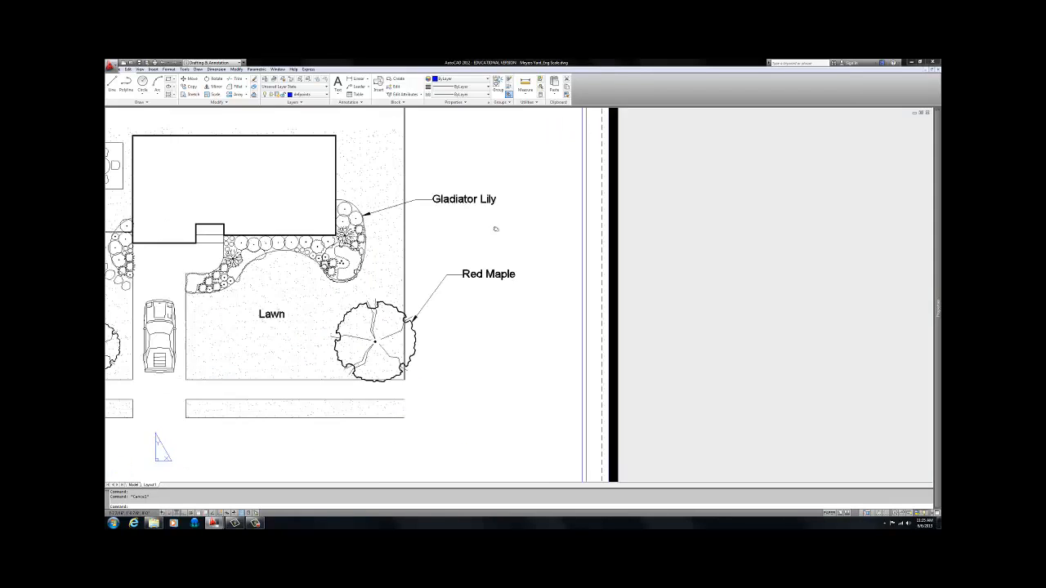
scroll(495, 228, "down", 5)
middle_click_drag(498, 220, 541, 234)
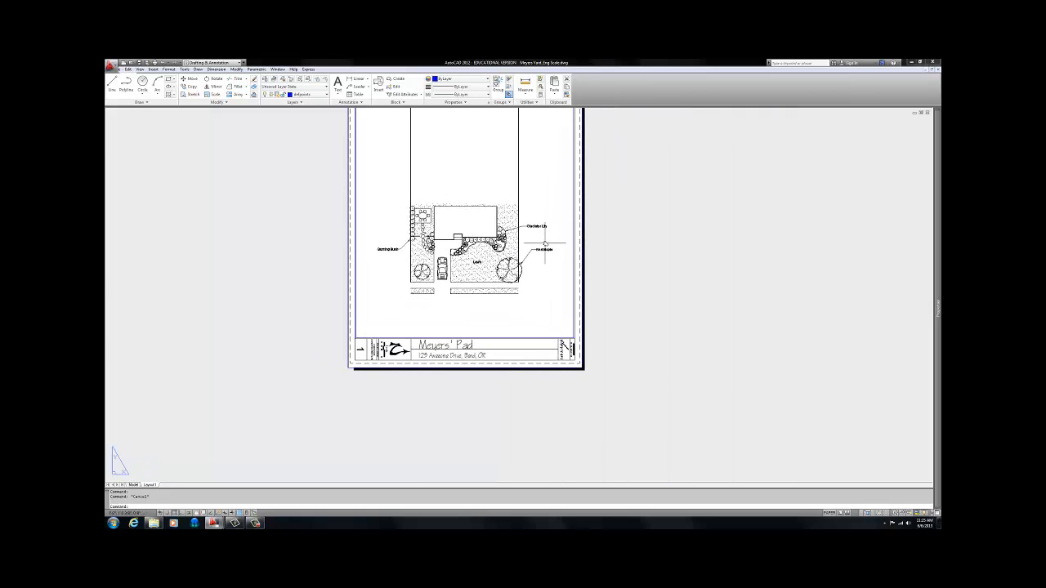
scroll(382, 349, "up", 9)
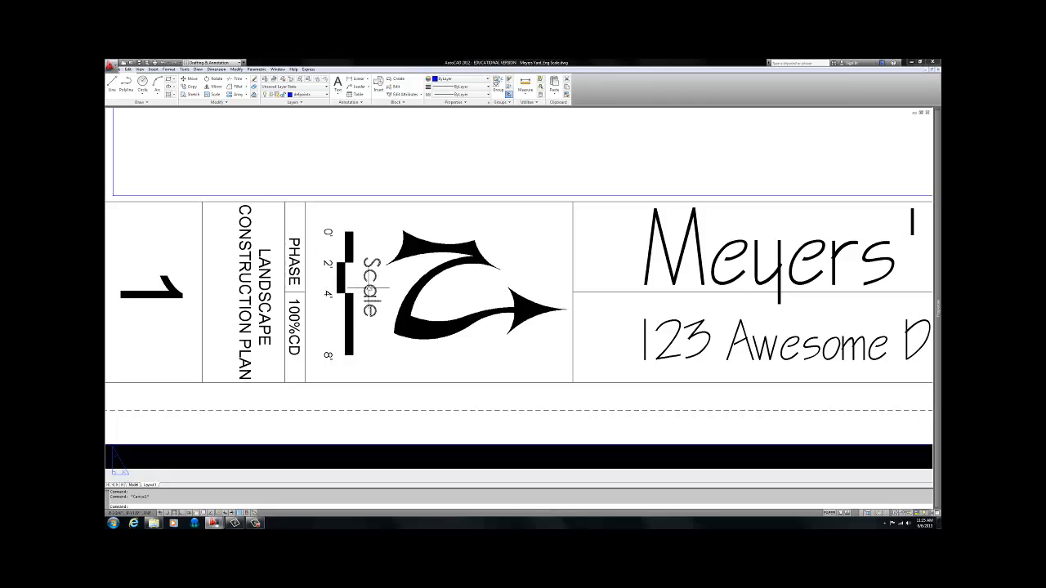
left_click(370, 290)
key("Escape")
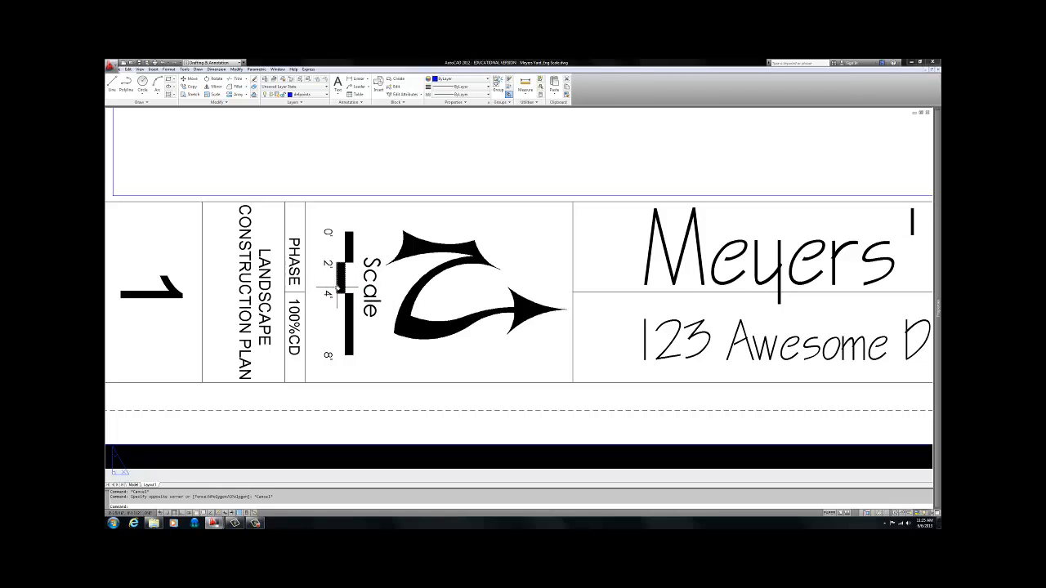
left_click(356, 220)
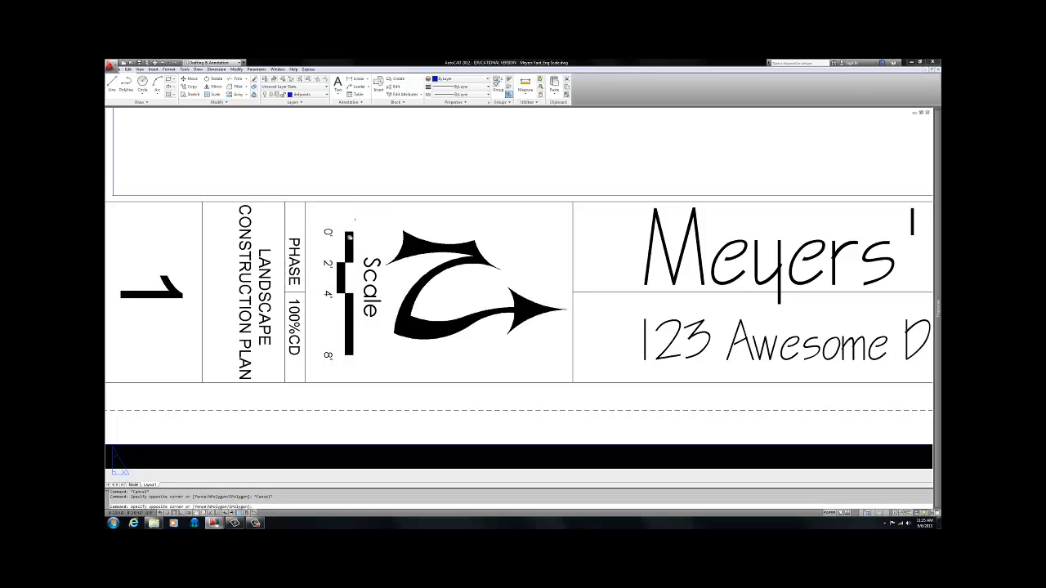
left_click(319, 373)
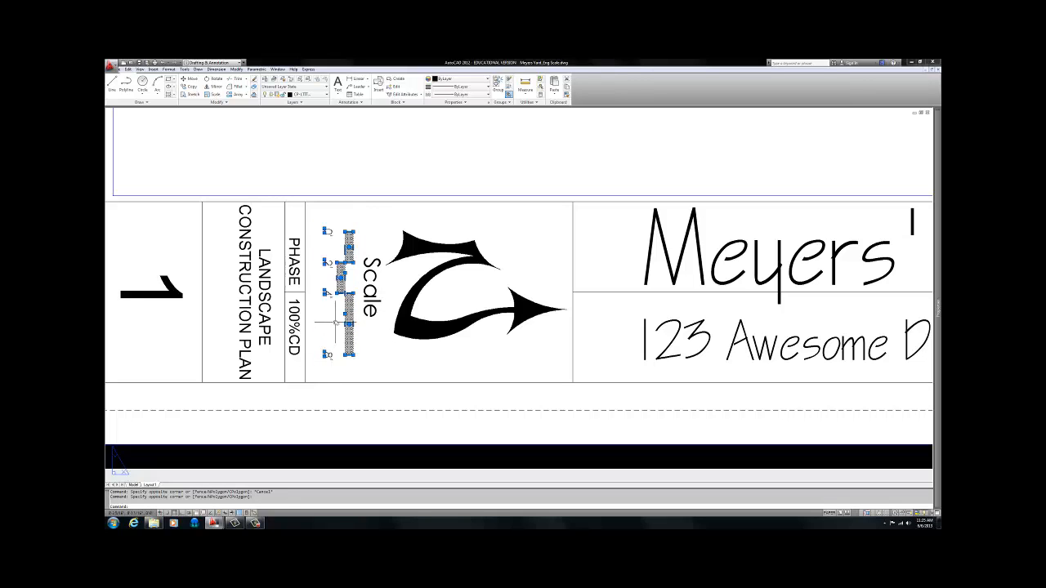
key("Escape")
scroll(335, 318, "down", 2)
scroll(339, 318, "down", 3)
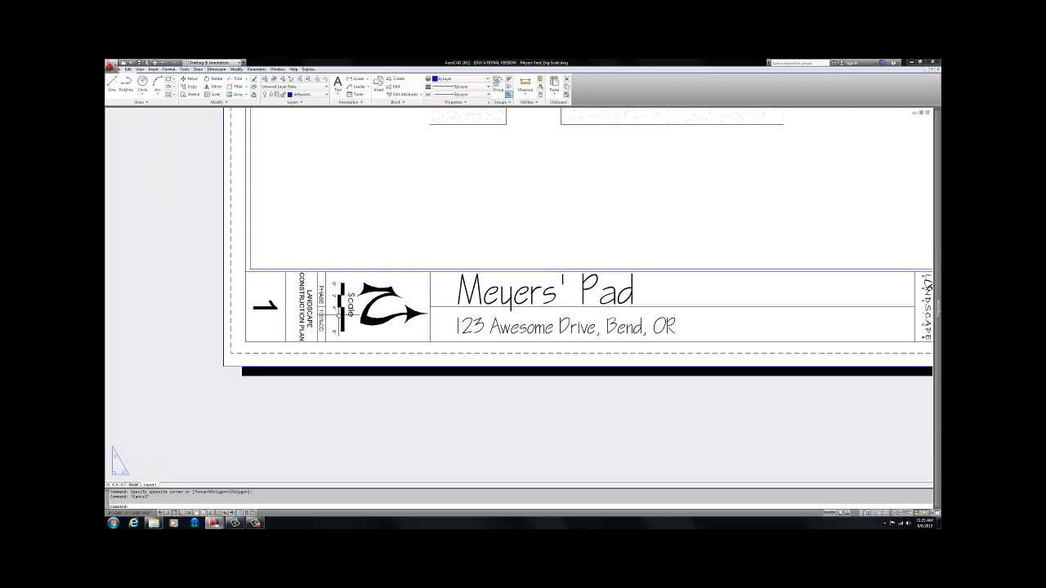
Measure the distance between the 4' and 8' marks of the title block's scale bar
scroll(338, 317, "up", 4)
middle_click_drag(339, 302, 401, 314)
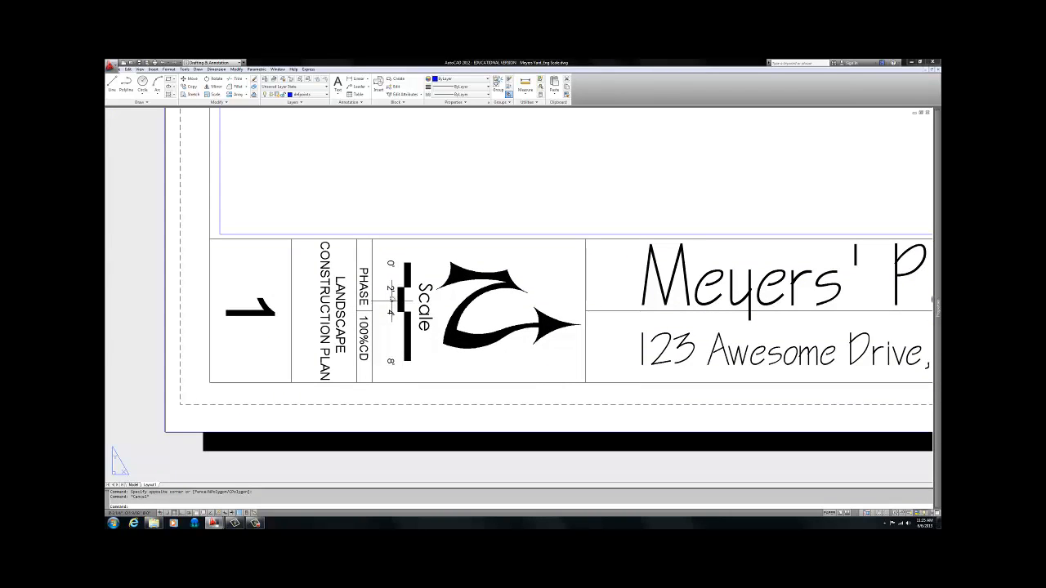
scroll(391, 287, "up", 3)
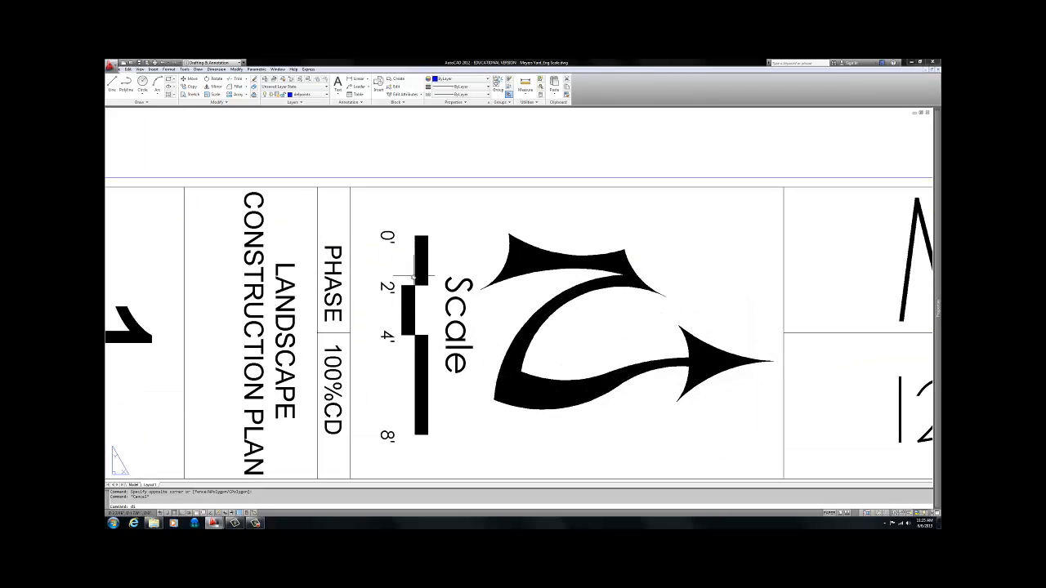
type("t")
key("Return")
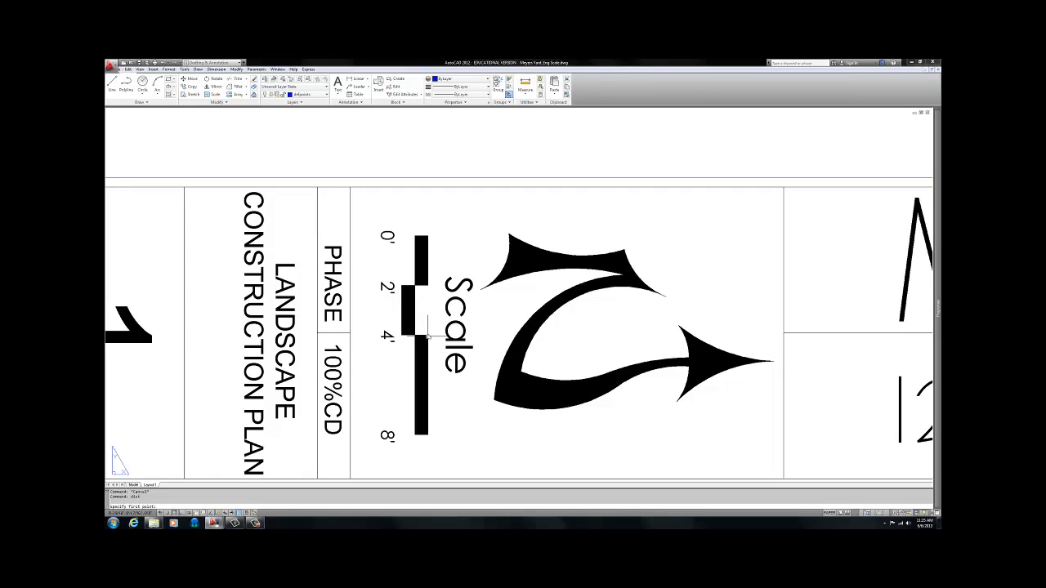
left_click(428, 335)
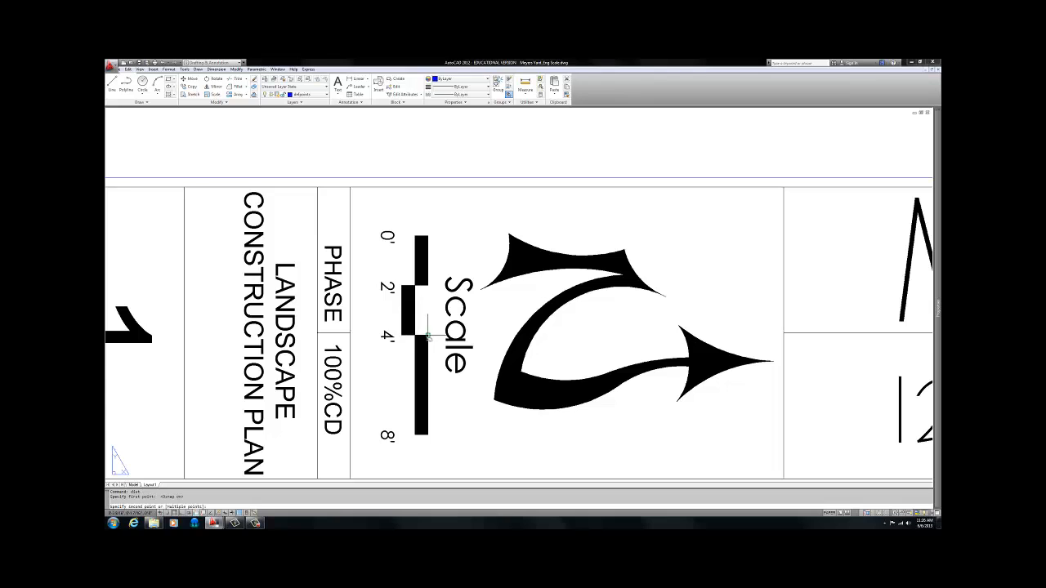
left_click(428, 433)
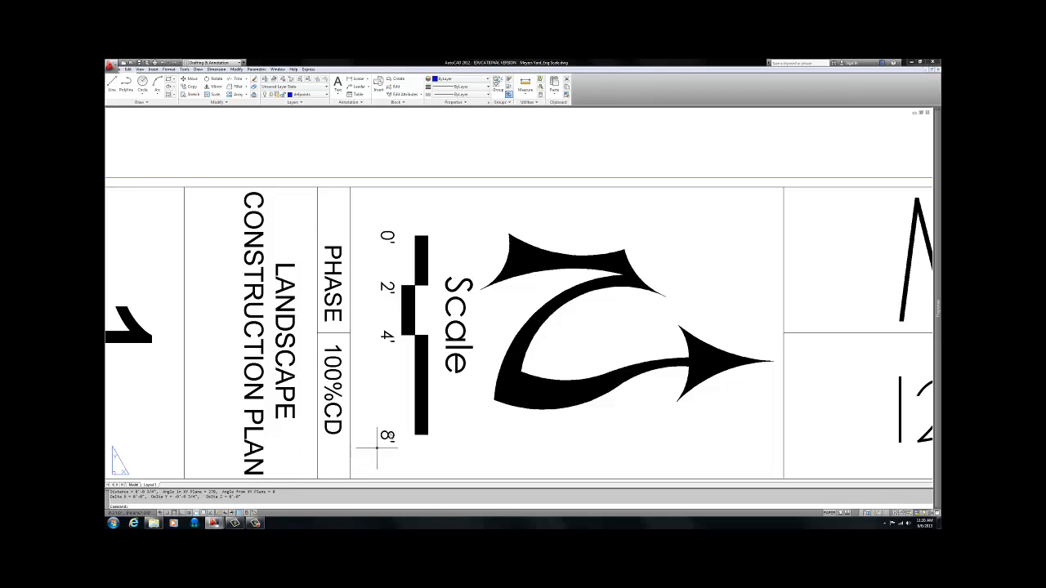
key("Escape")
Delete the graphic scale bar and its 0', 2', 4' and 8' labels from the title block
left_click(442, 223)
left_click(366, 447)
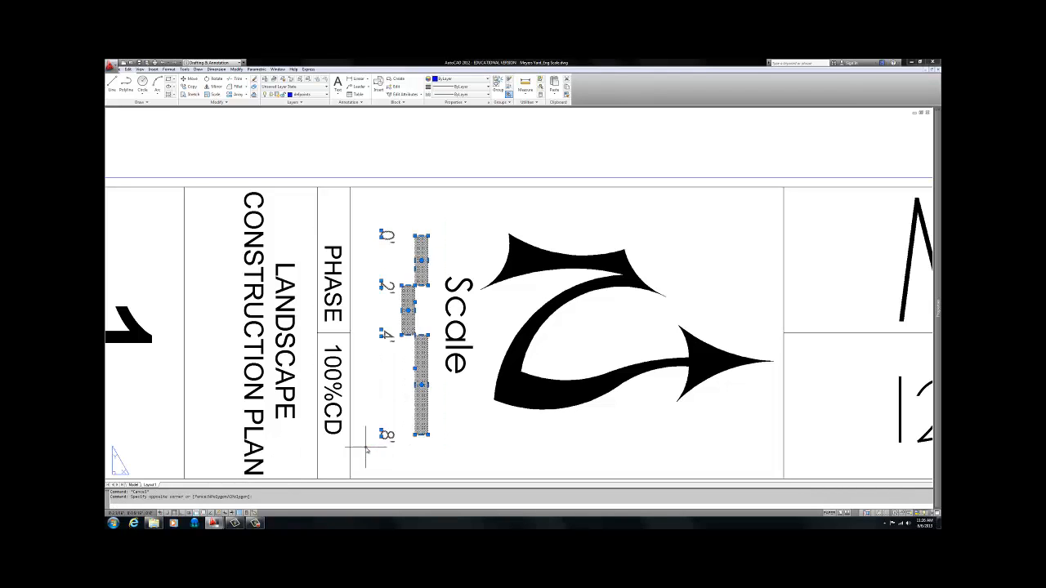
key("Delete")
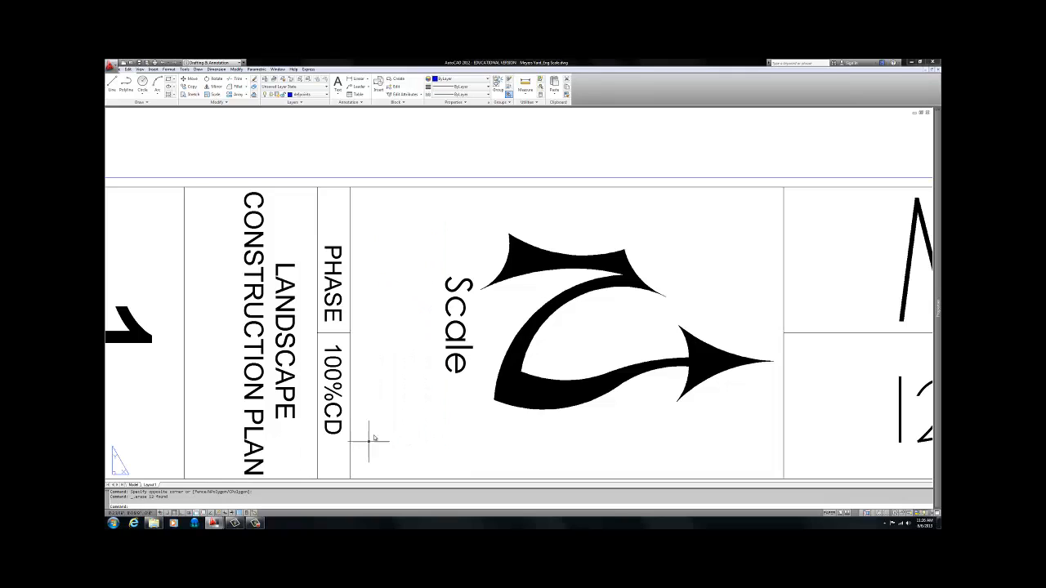
double_click(455, 330)
left_click(463, 326)
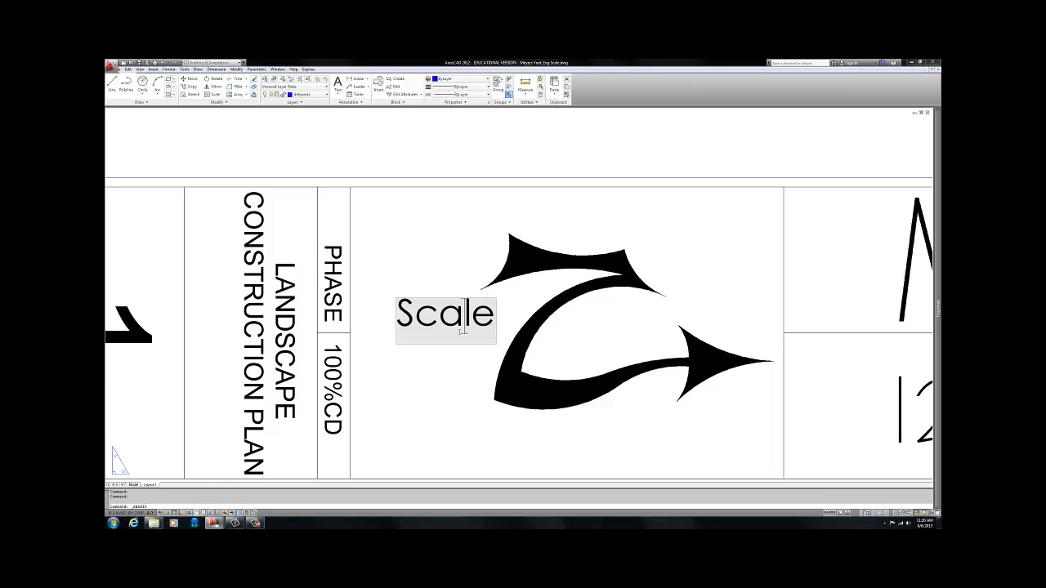
key("Return")
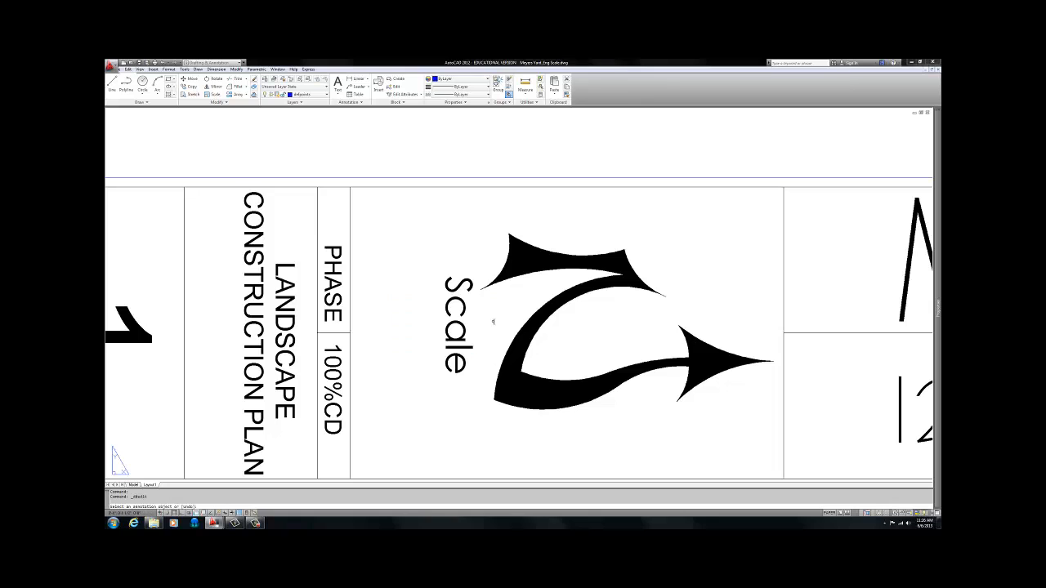
key("Escape")
double_click(465, 312)
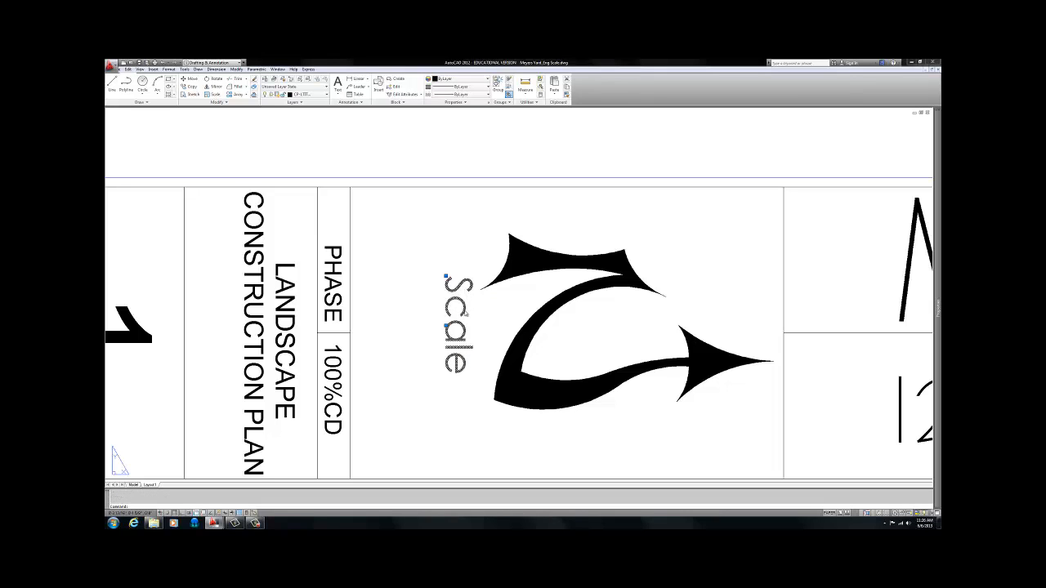
key("Escape")
left_click(466, 313)
key("Escape")
key("Escape")
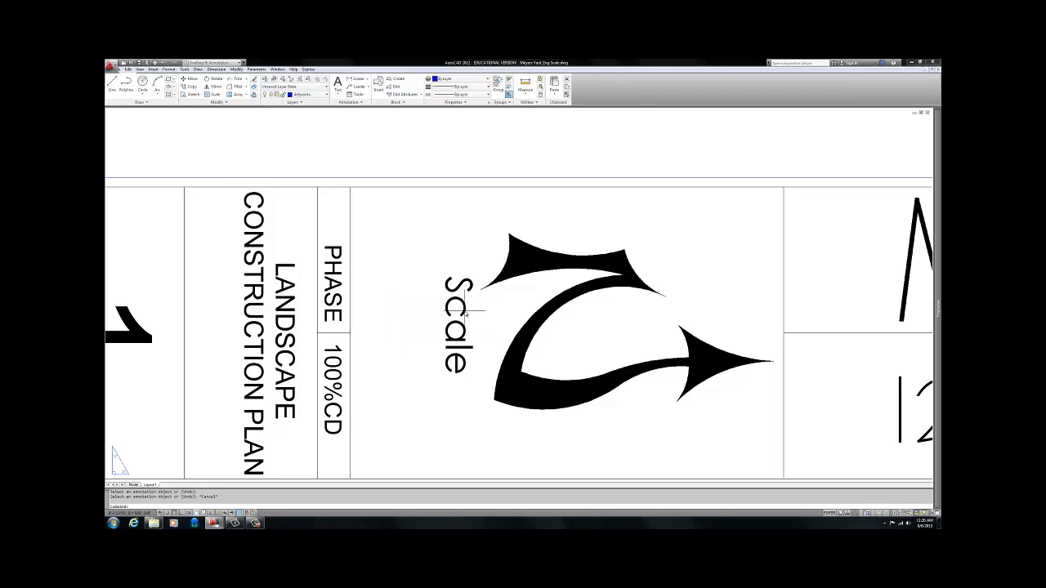
Copy the "Scale" text straight across with Ortho on, into the space where the scale bar was
left_click(465, 312)
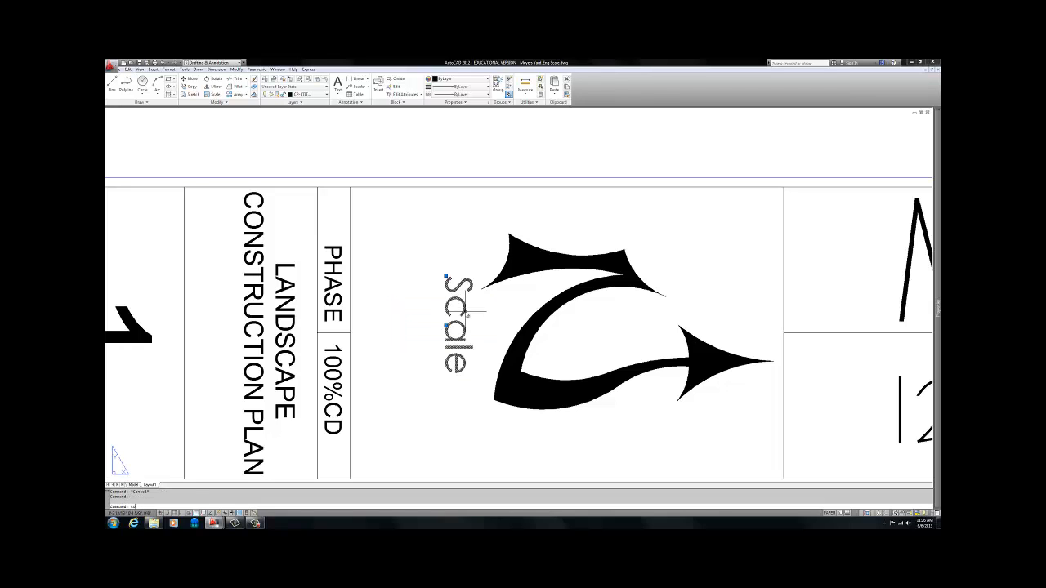
key("Return")
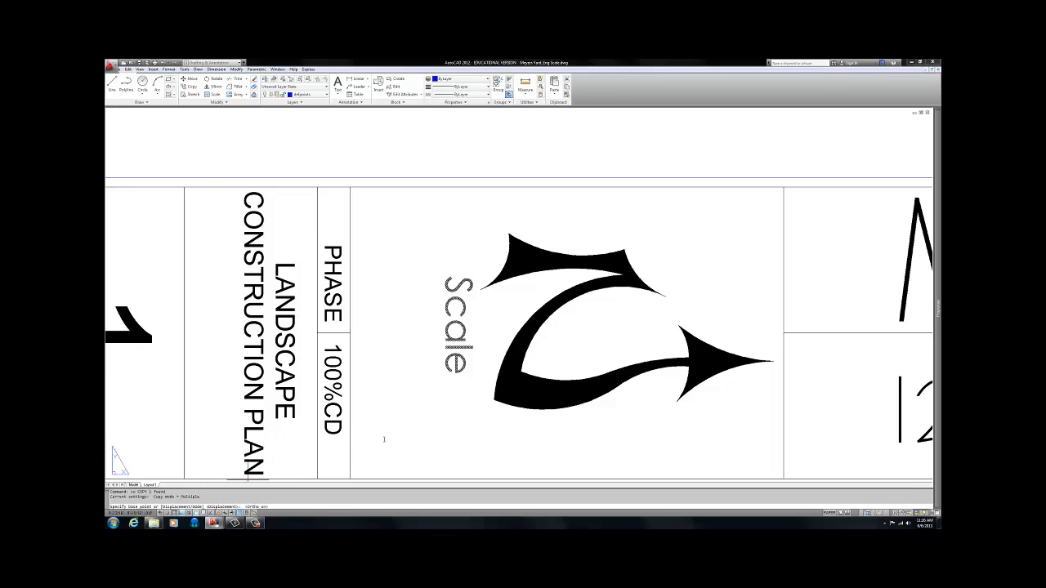
left_click(464, 350)
left_click(421, 350)
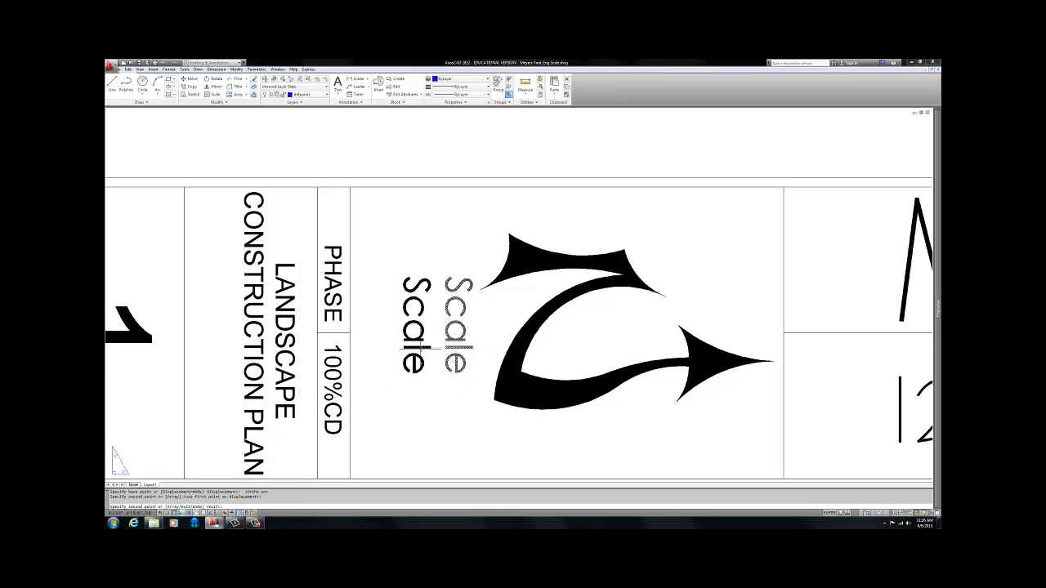
key("Return")
Change the copied "Scale" text in the title block to read 1" = 8'
double_click(420, 343)
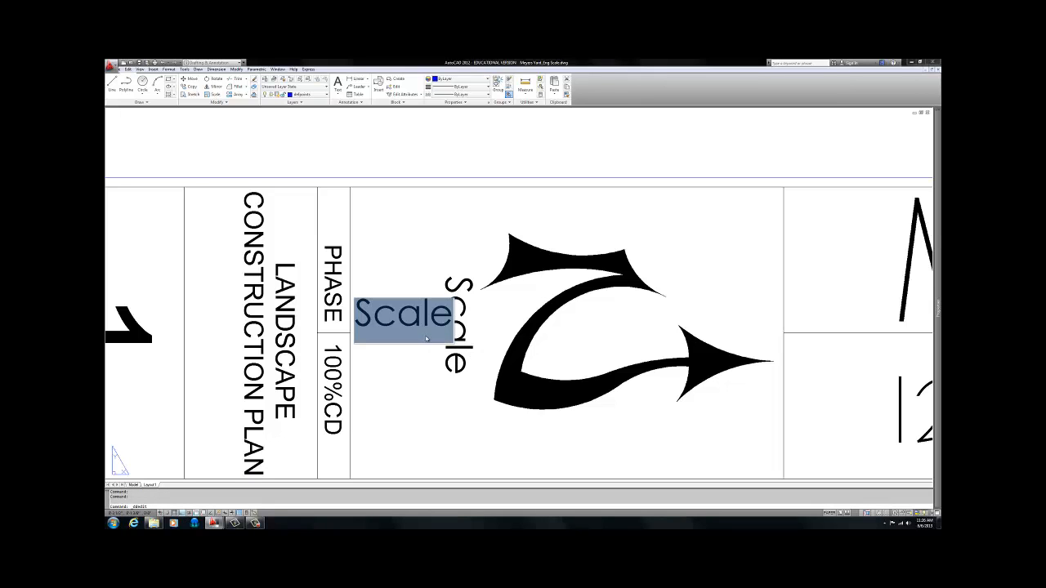
type("1")
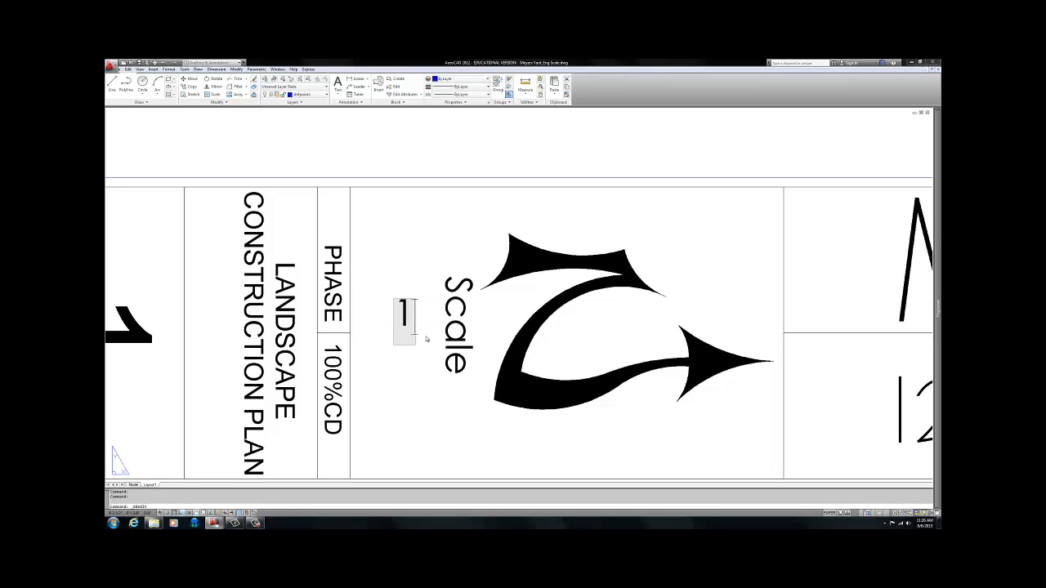
type("\" =")
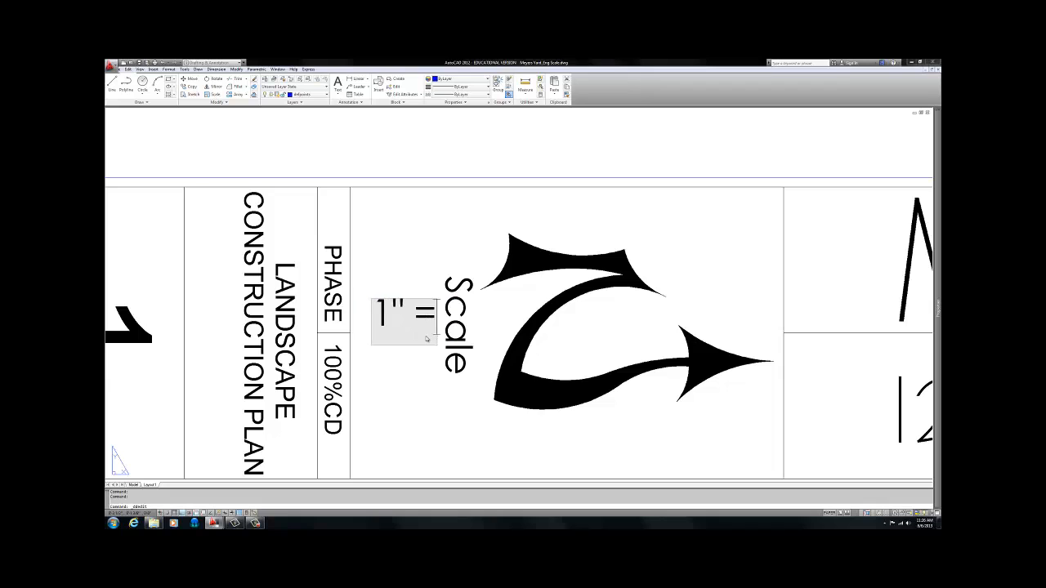
type(" 8")
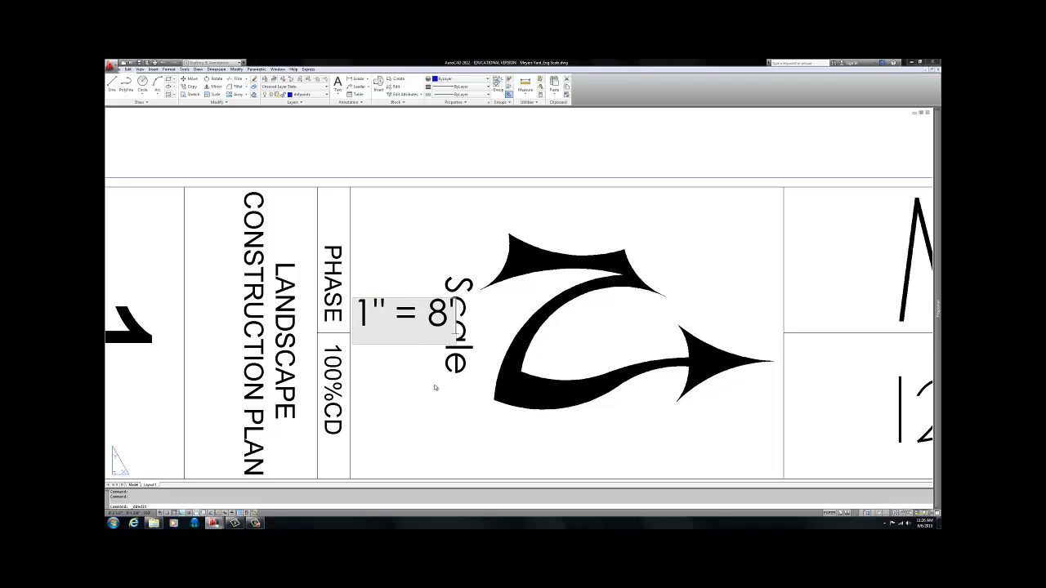
type(" '")
key("Return")
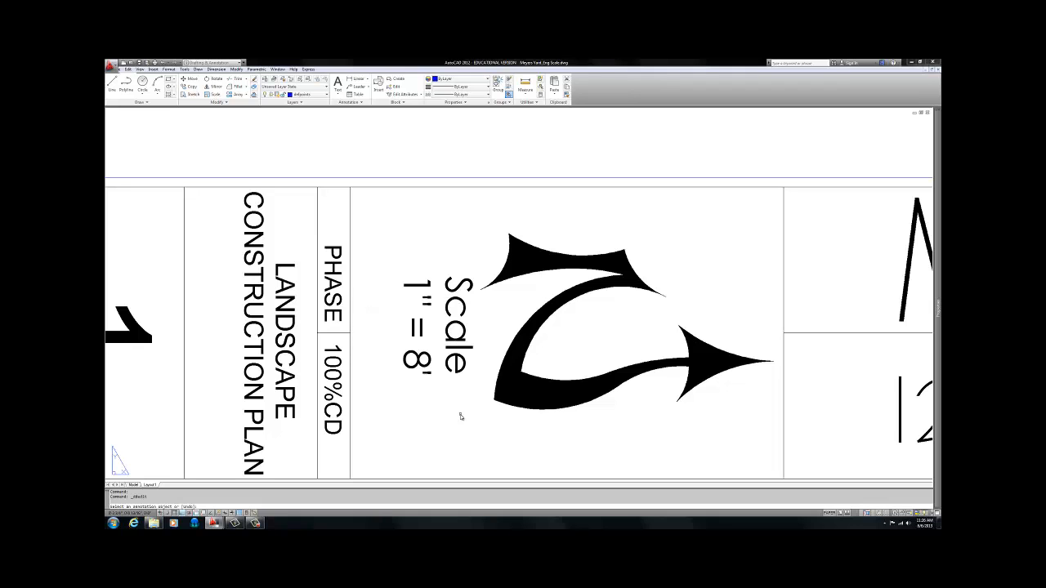
scroll(486, 383, "down", 3)
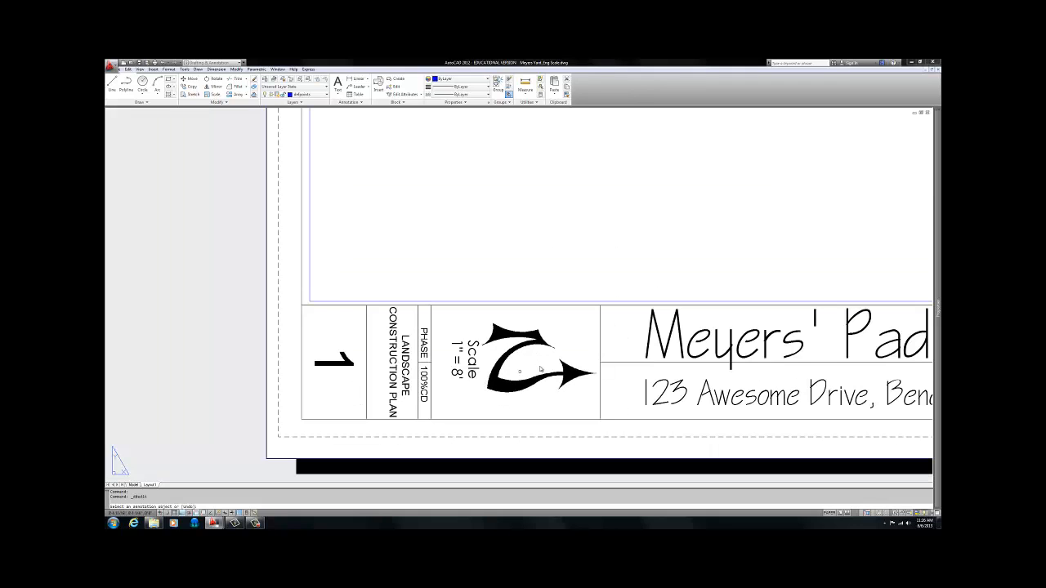
key("Escape")
Rotate the title block's north arrow a quarter turn so it points up toward the plan
left_click(550, 341)
left_click(539, 351)
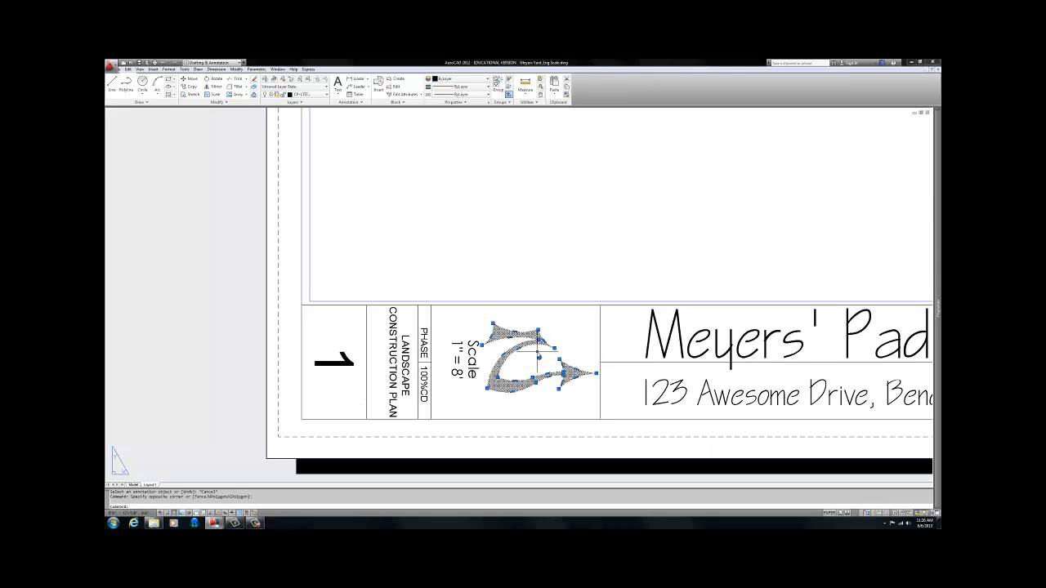
type("ro")
key("Return")
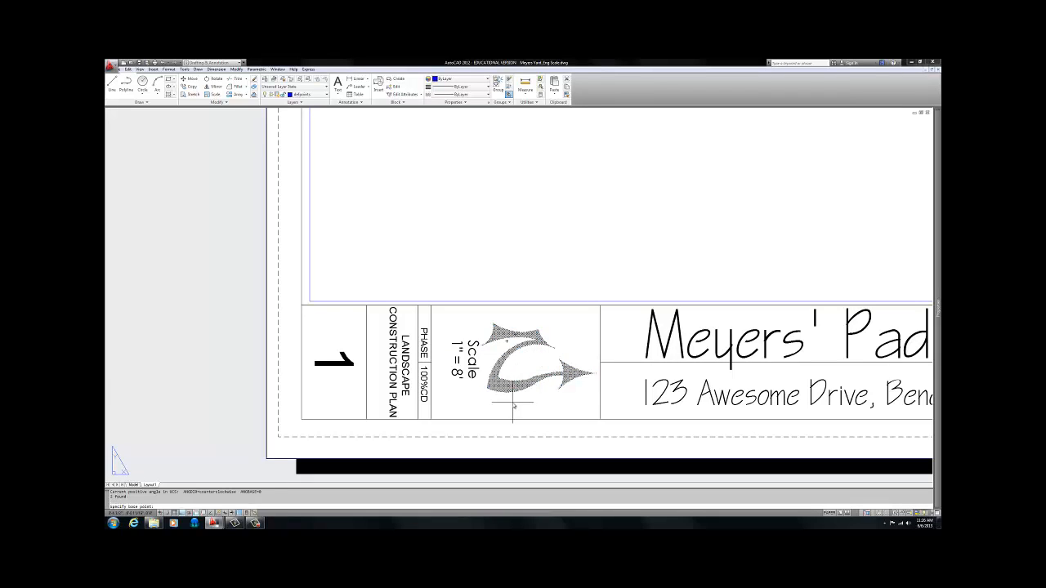
left_click(513, 402)
left_click(561, 351)
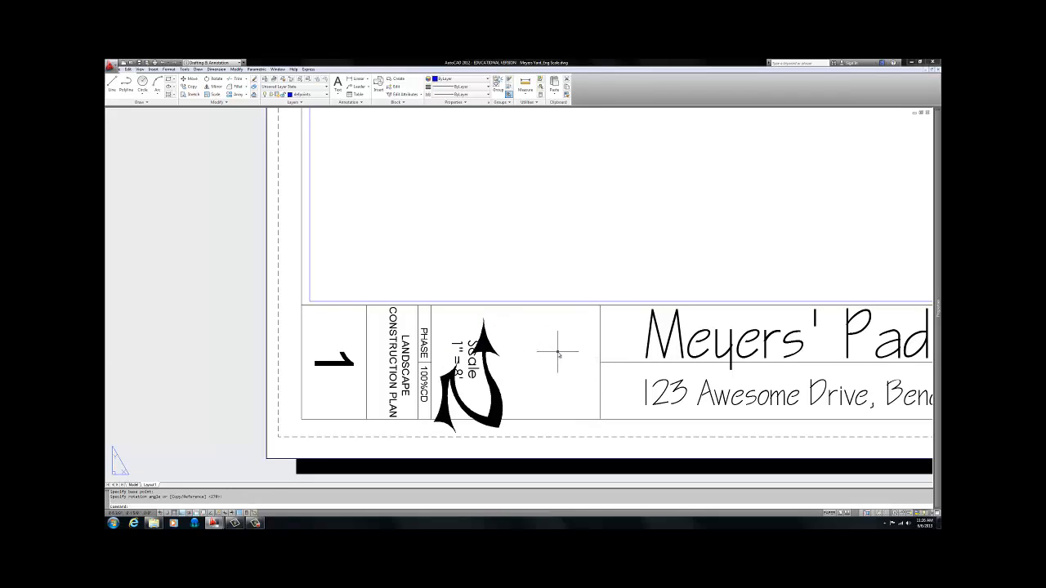
Move the rotated north arrow off the scale text into the empty space beside the project name cell
left_click(513, 393)
left_click(497, 400)
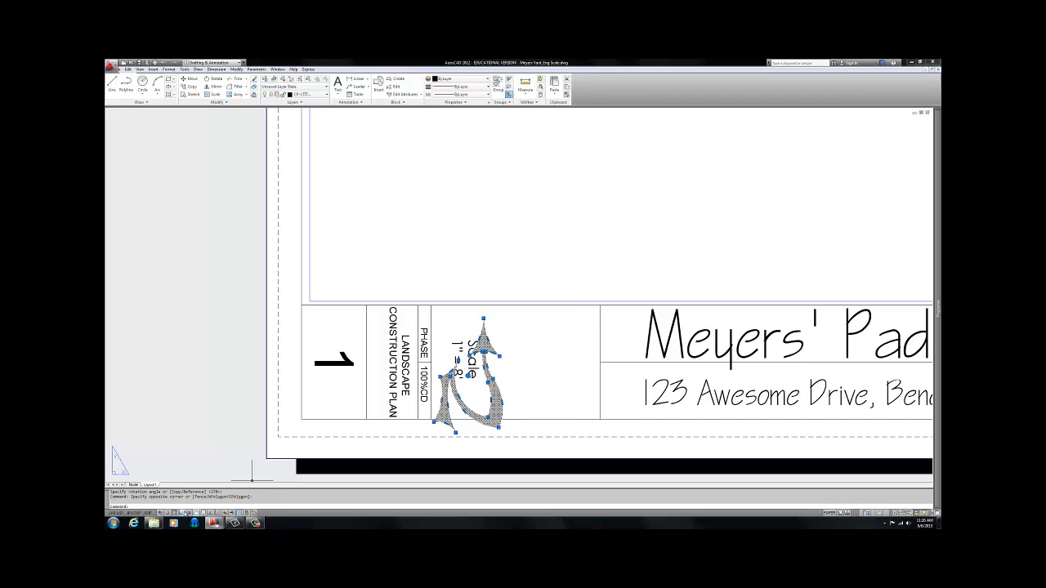
type("m")
key("Return")
left_click(524, 406)
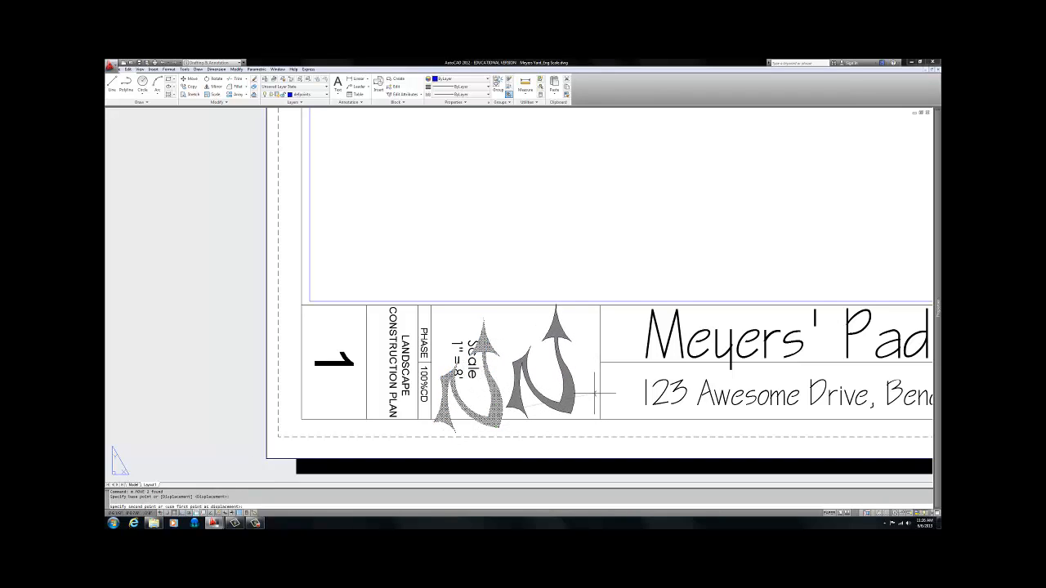
left_click(595, 394)
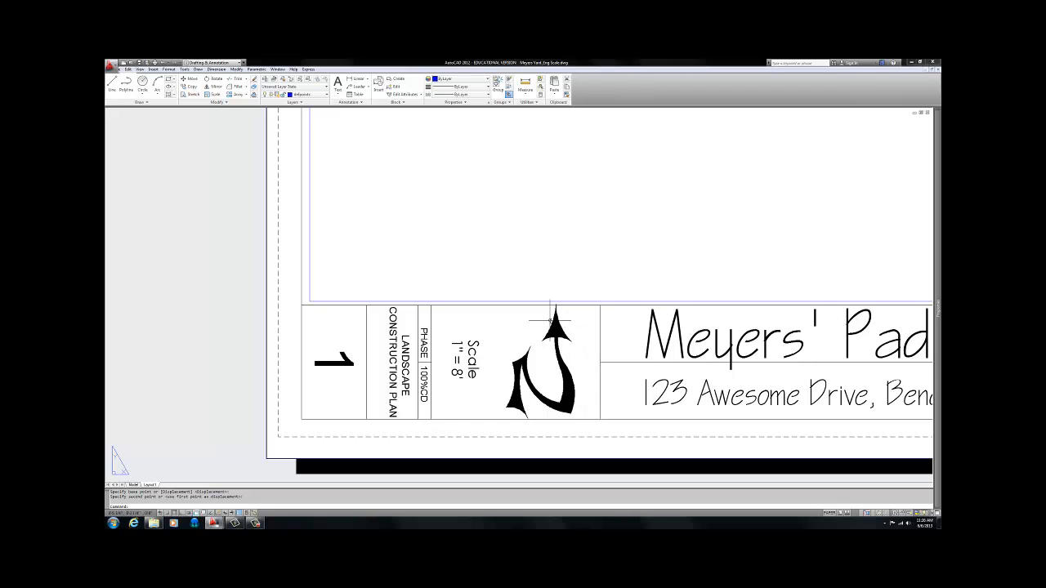
key("Escape")
Scale the north arrow down slightly from its middle, with object snap off, to fit within its title block cell
left_click_drag(550, 320, 552, 341)
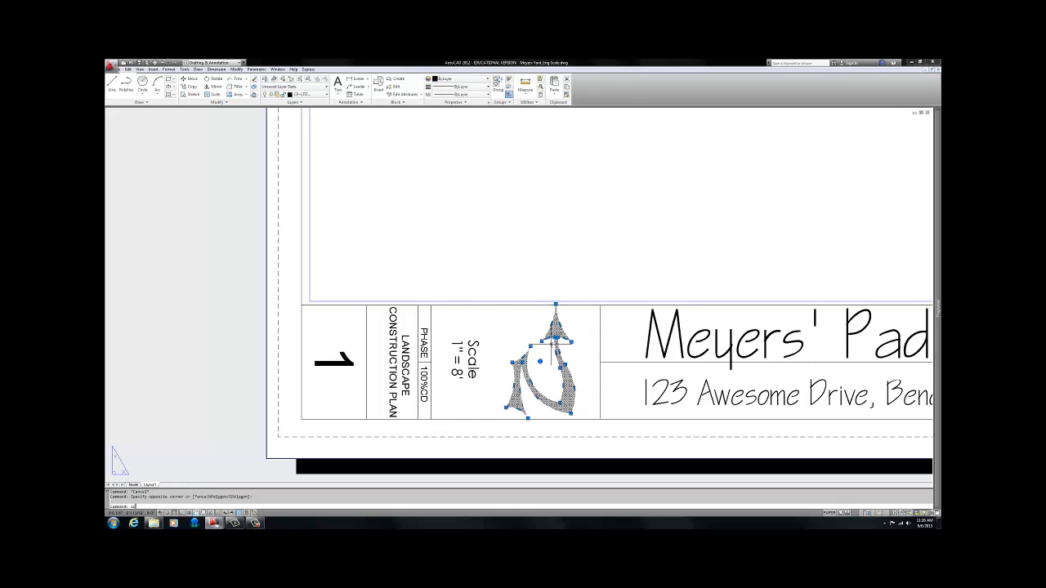
type("sc")
key("Return")
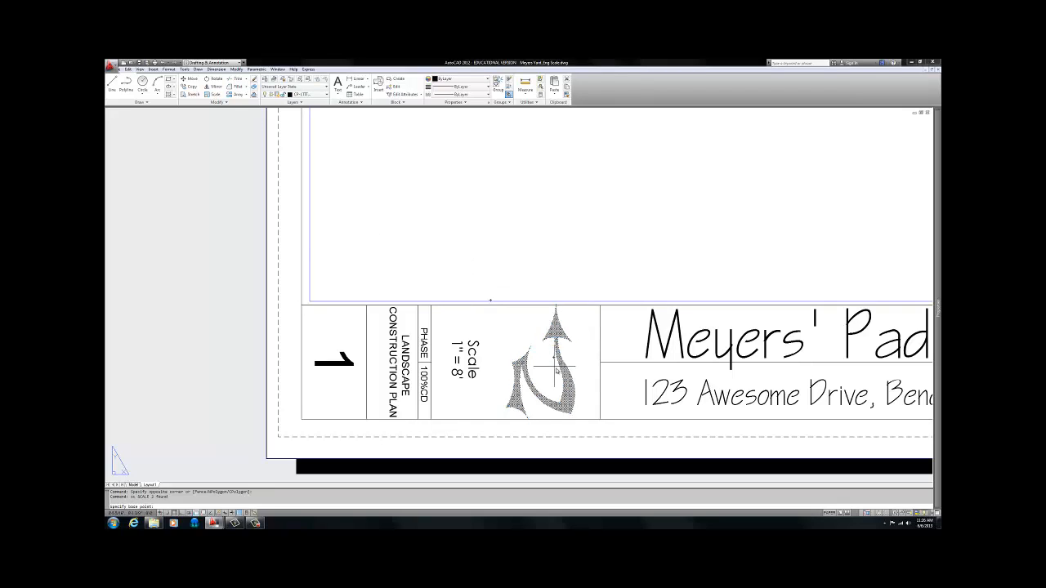
left_click(545, 369)
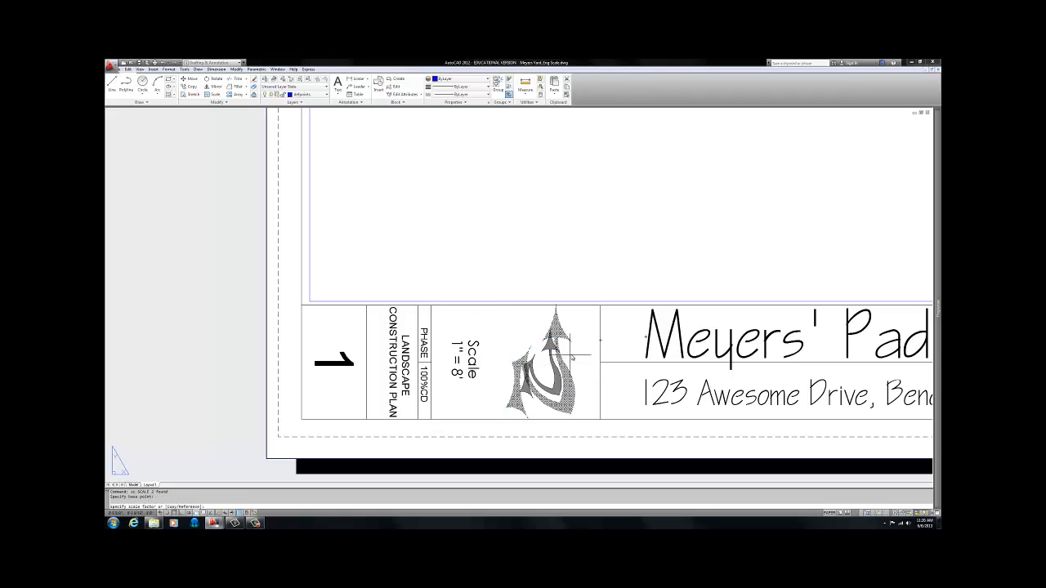
key("F3")
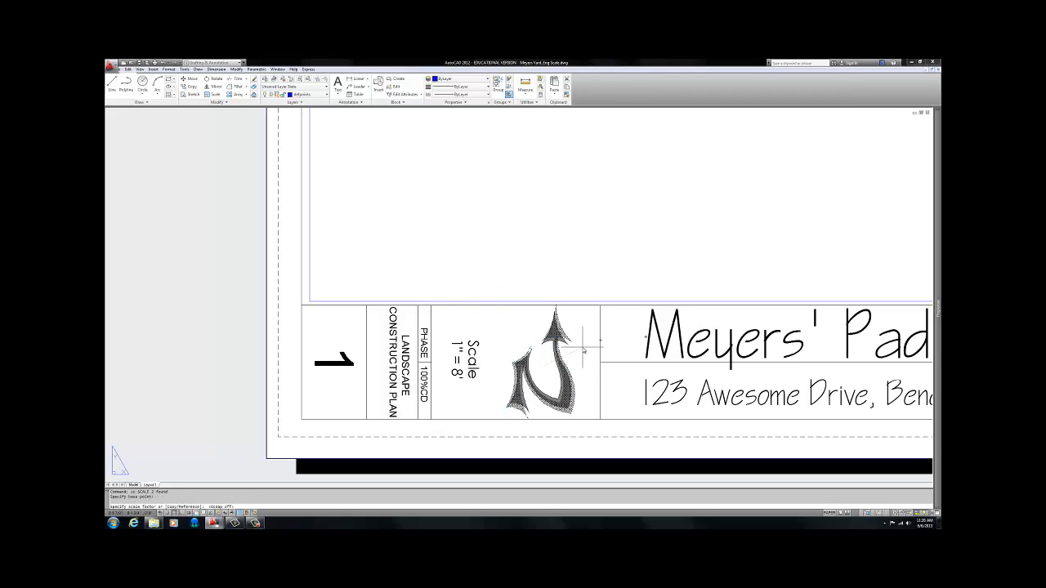
left_click(583, 349)
Move the reduced north arrow slightly closer to the scale text
left_click(578, 357)
left_click(546, 371)
type("m")
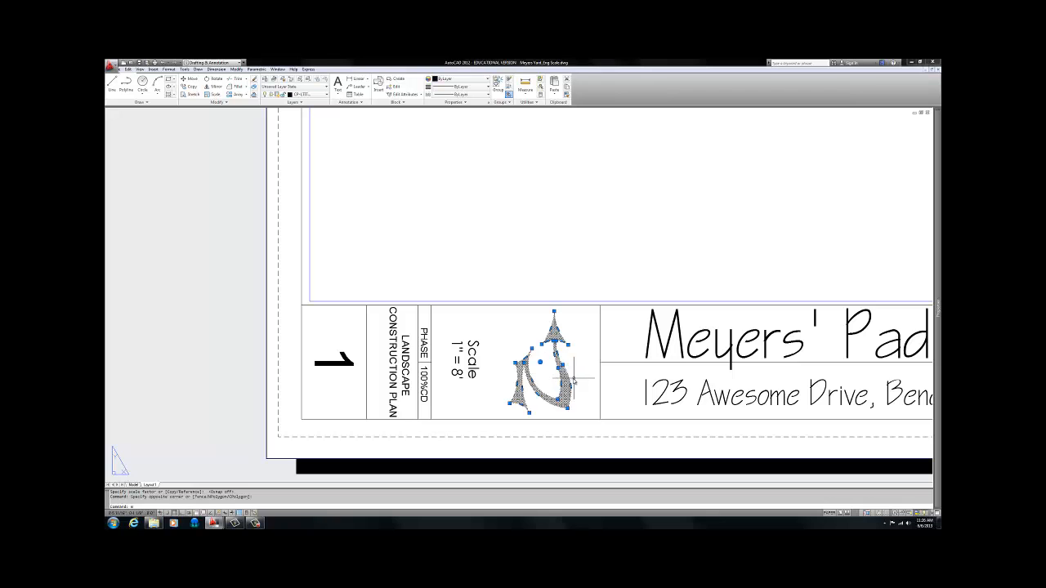
key("Return")
left_click(578, 380)
left_click(568, 380)
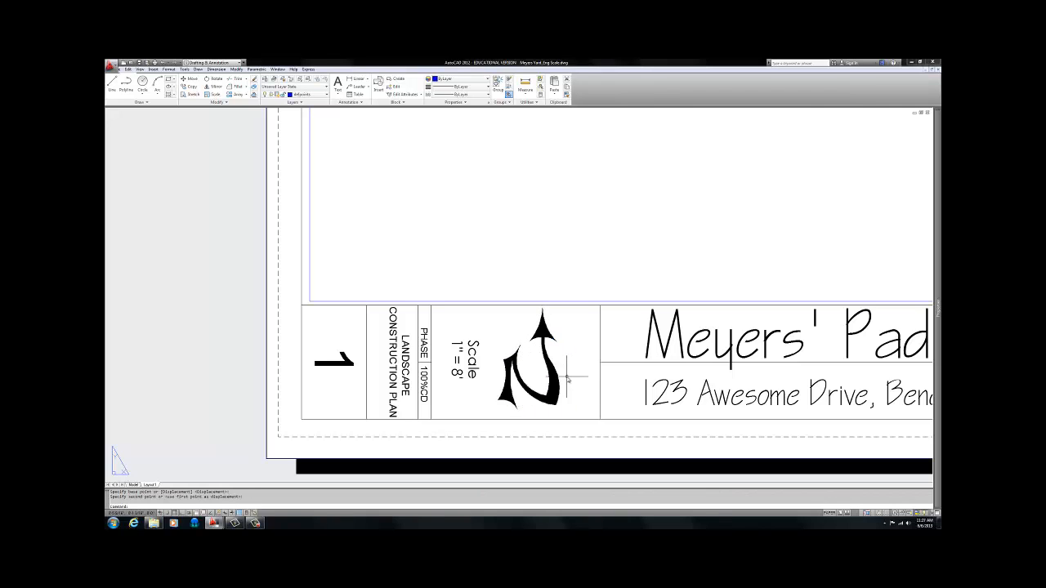
Undo the north arrow's moves, scaling and rotation
scroll(566, 377, "down", 2)
scroll(584, 372, "up", 3)
type("u")
key("Return")
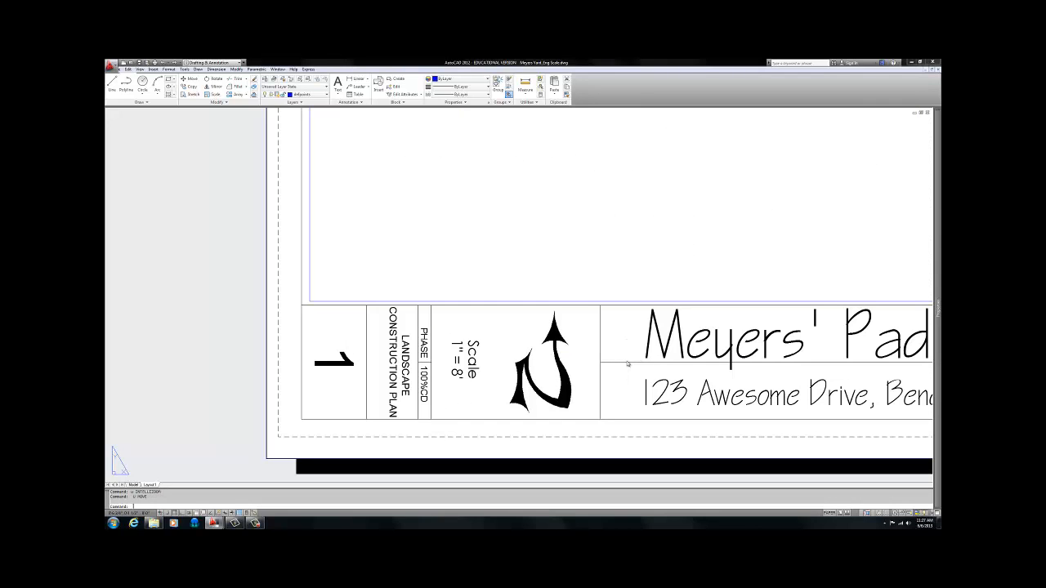
type("u")
key("Return")
type("u")
key("Return")
scroll(620, 359, "down", 7)
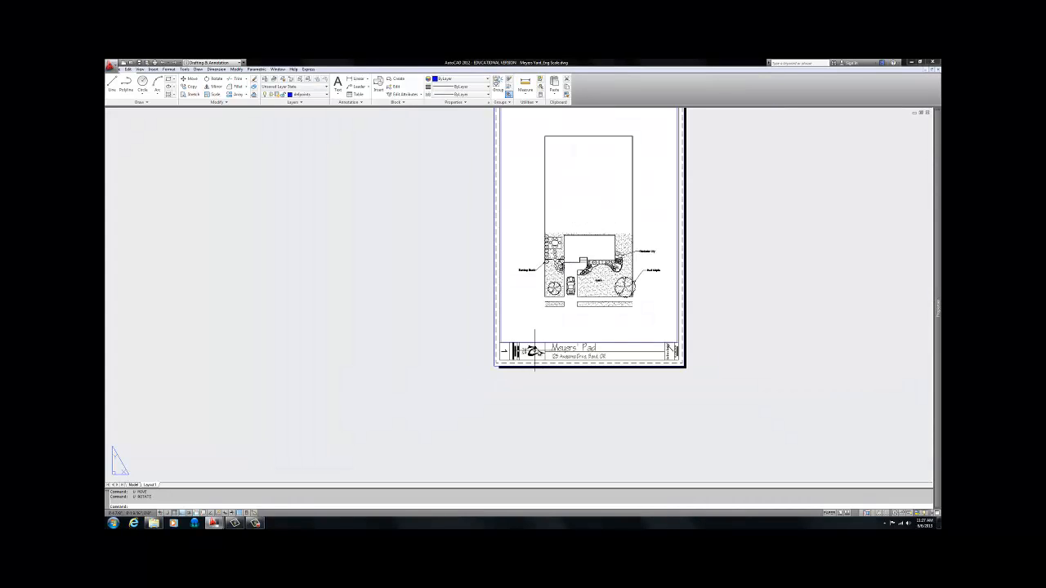
middle_click_drag(618, 353, 512, 369)
scroll(512, 369, "up", 2)
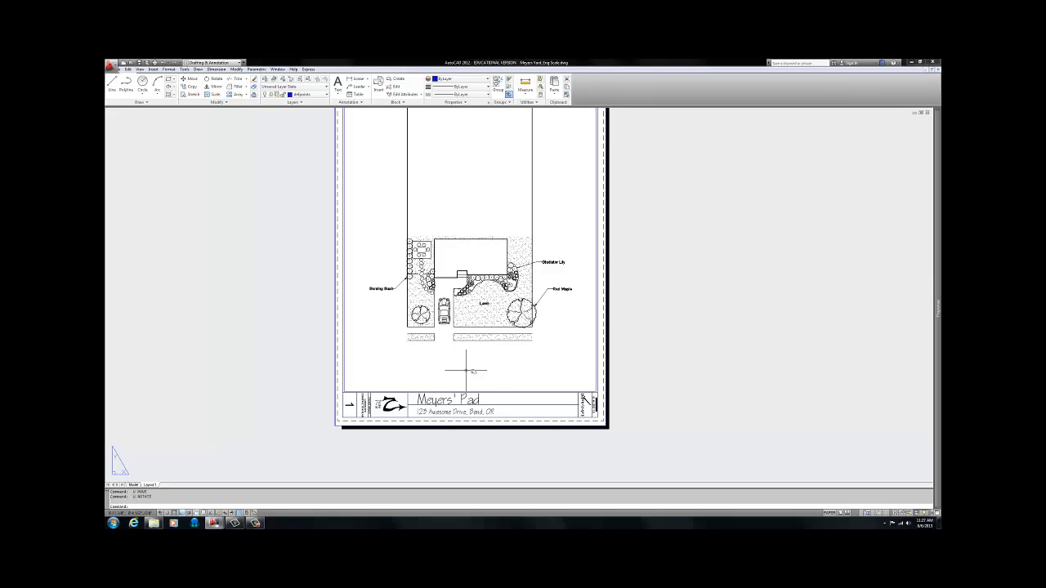
scroll(479, 297, "down", 3)
middle_click_drag(473, 266, 442, 295)
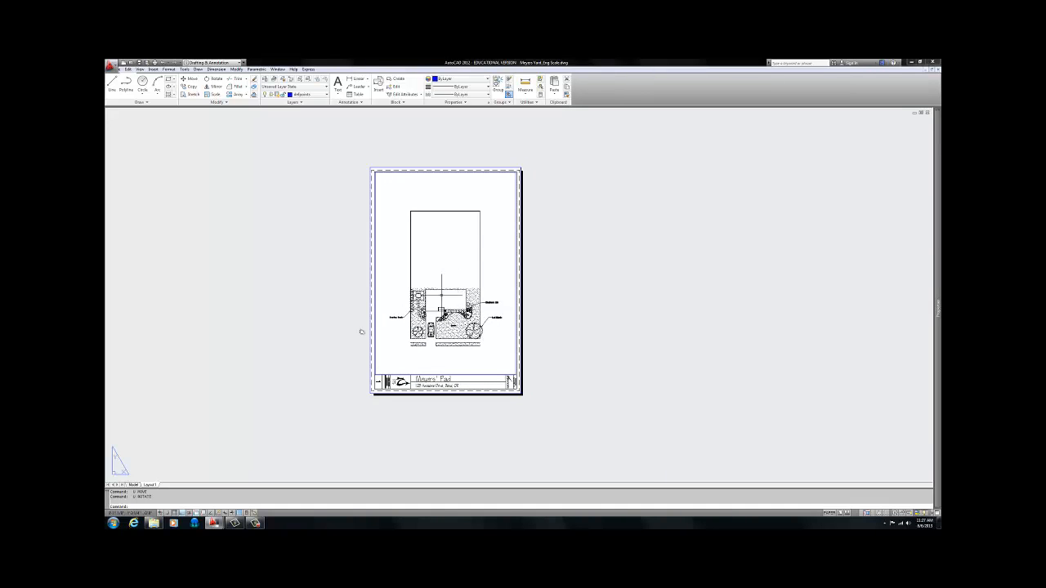